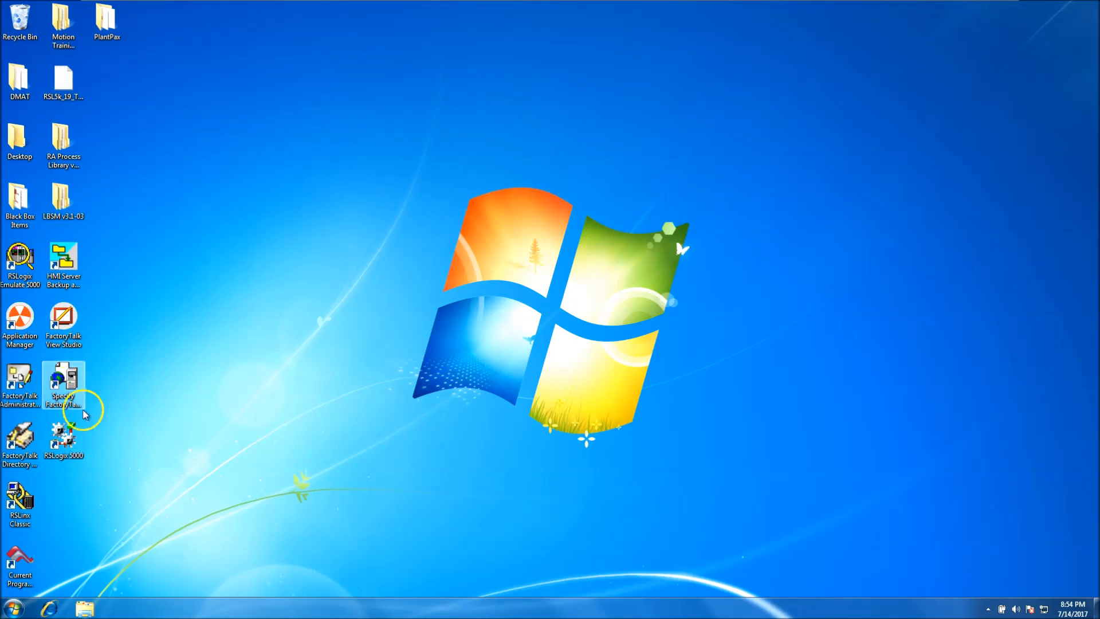
Launch RSLogix Emulate 5000 and RSLogix 5000 from the desktop
{"action": "left_click", "coordinate": [20, 253]}
{"action": "double_click", "coordinate": [20, 254]}
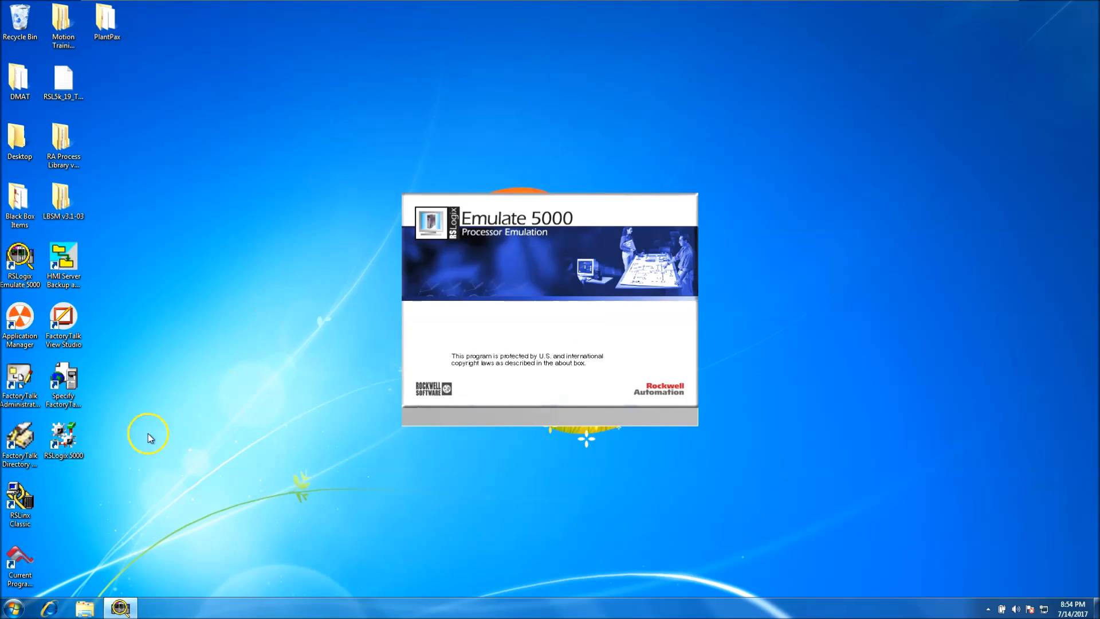
{"action": "left_click", "coordinate": [73, 454]}
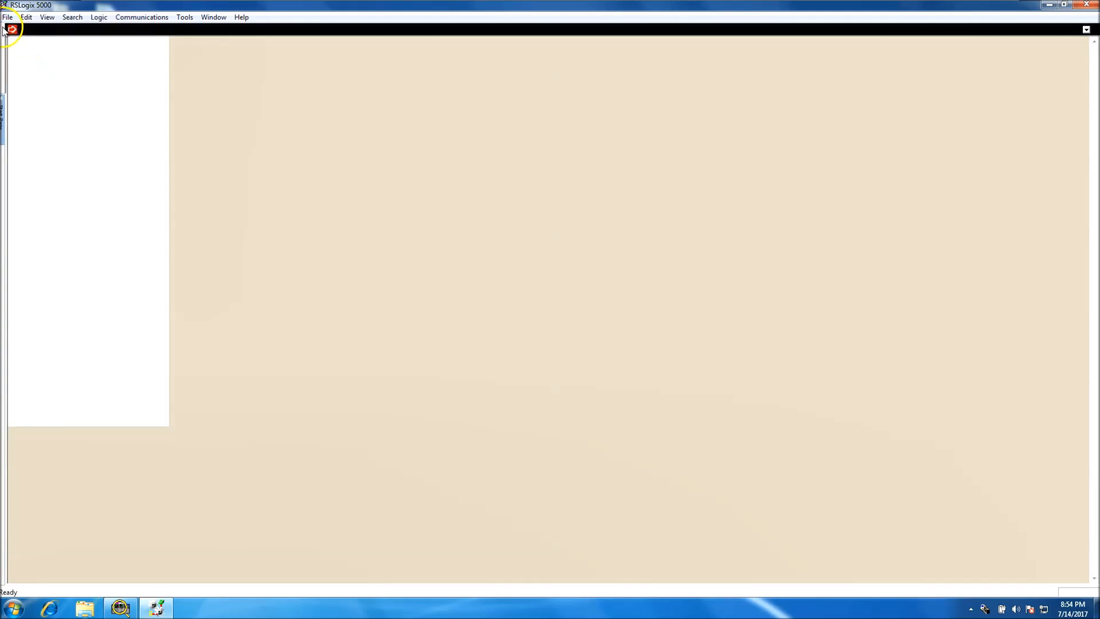
Create a new RSLogix Emulate 5000 controller project at revision 20 named YouTube_30Day_Project
{"action": "left_click", "coordinate": [7, 17]}
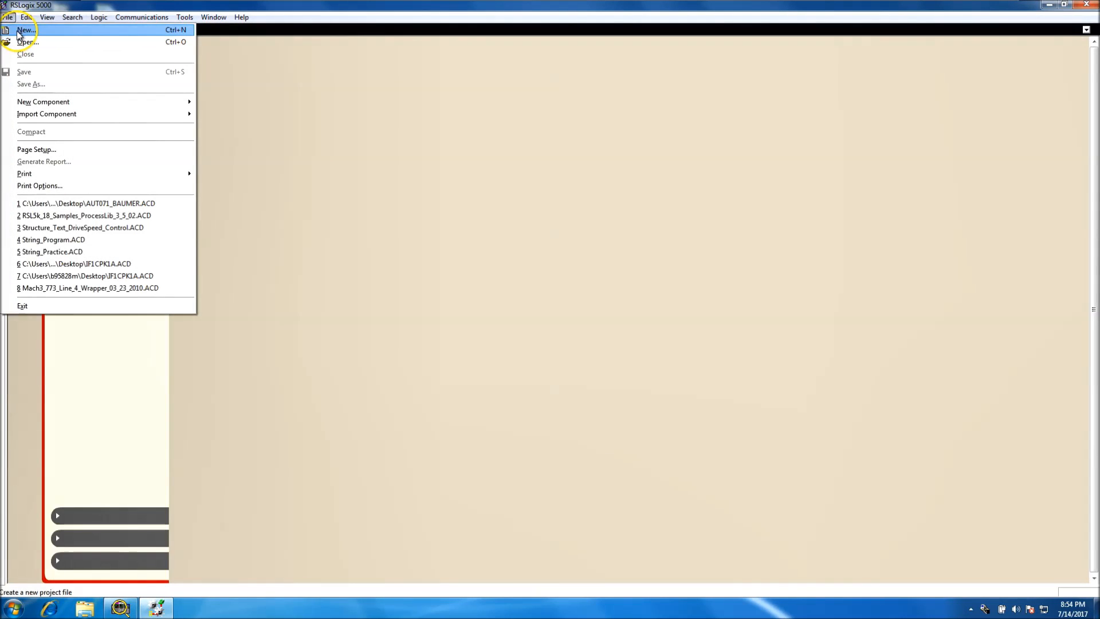
{"action": "left_click", "coordinate": [35, 43]}
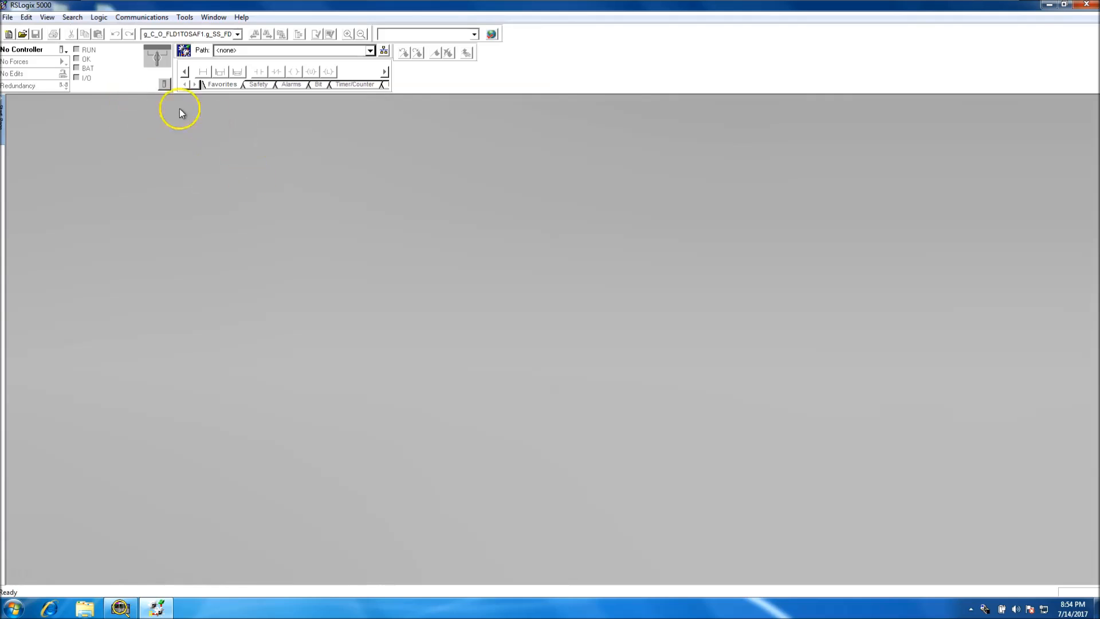
{"action": "left_click", "coordinate": [9, 33]}
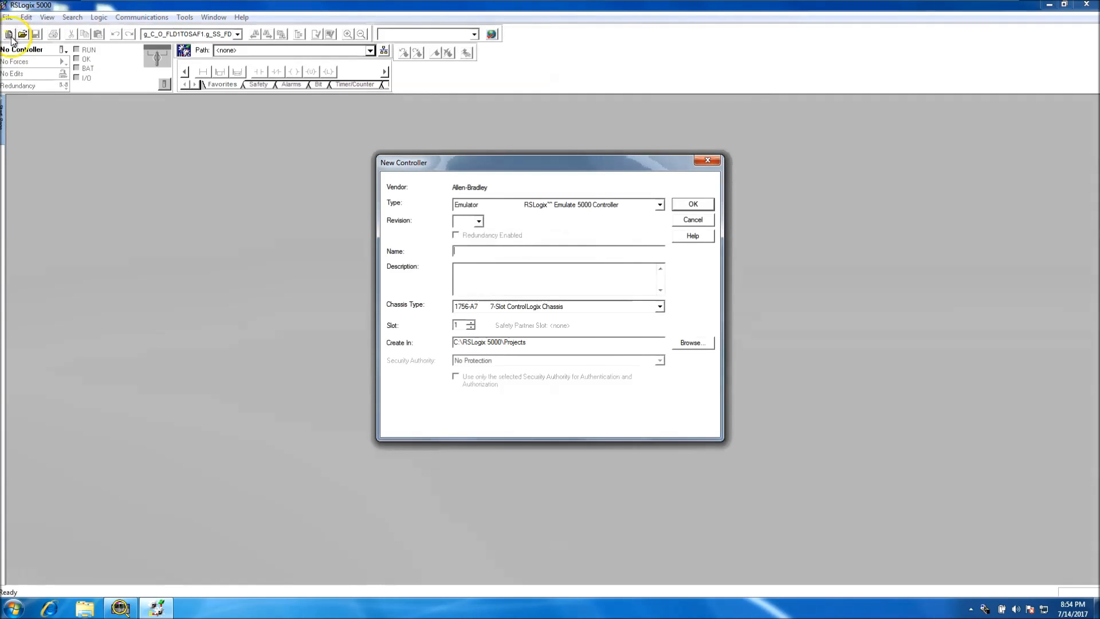
{"action": "left_click", "coordinate": [478, 221]}
{"action": "left_click", "coordinate": [480, 278]}
{"action": "left_click", "coordinate": [480, 252]}
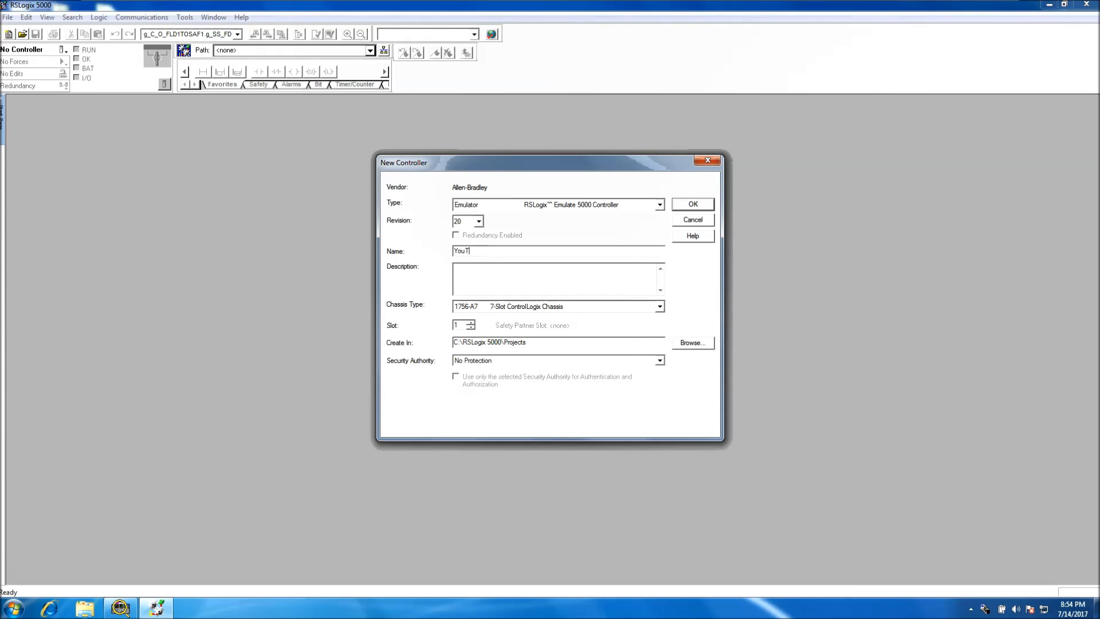
{"action": "type", "text": "ube_0Day_Project"}
{"action": "left_click", "coordinate": [482, 250]}
{"action": "type", "text": "3"}
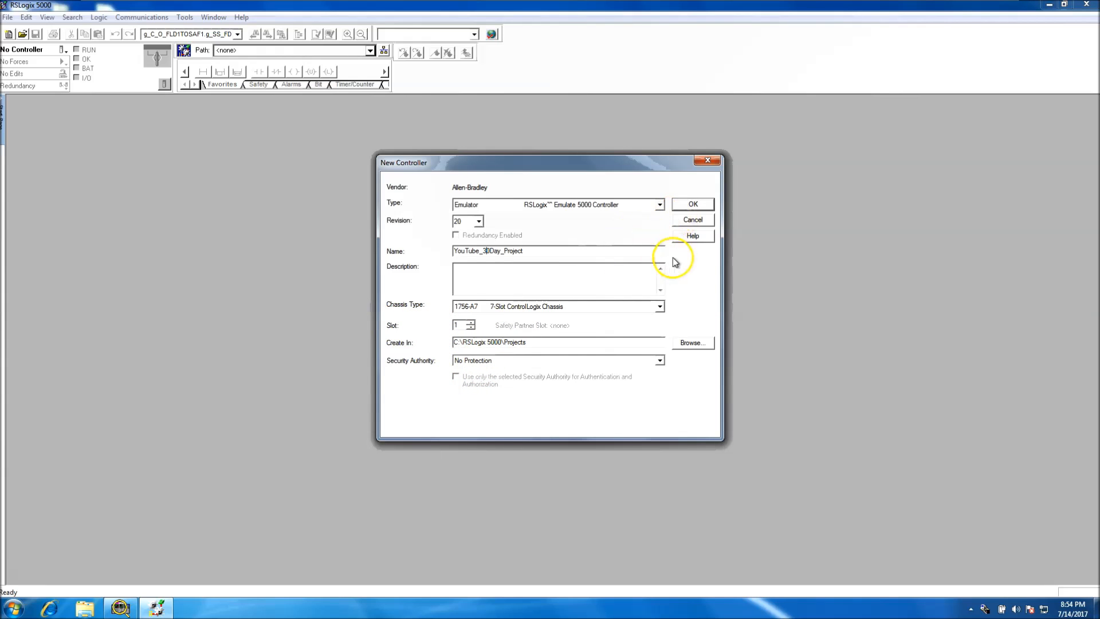
{"action": "left_click", "coordinate": [698, 204]}
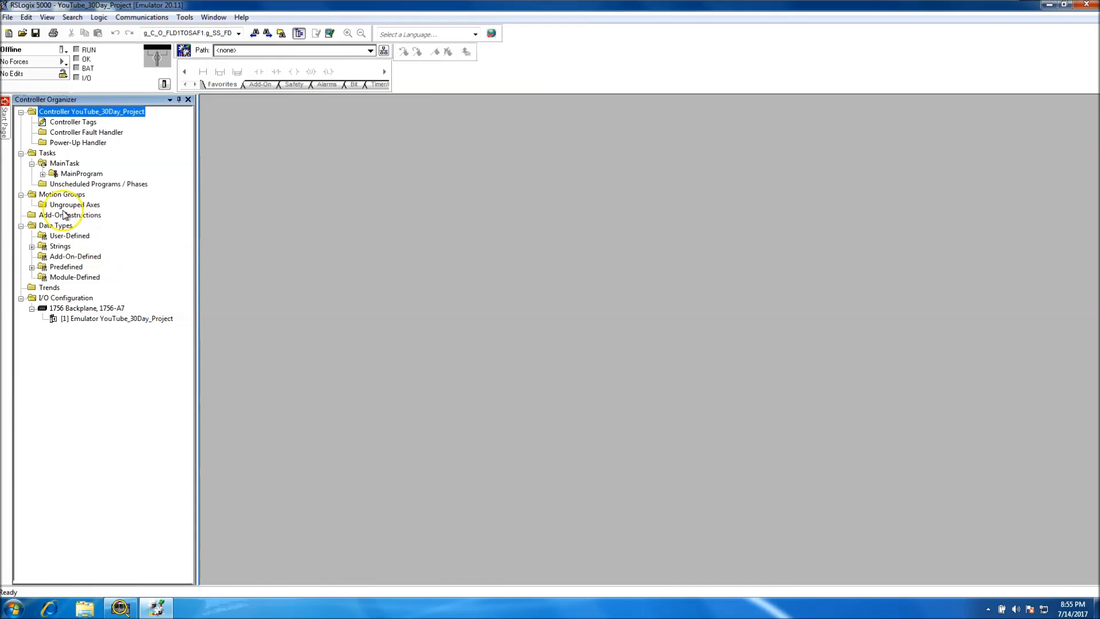
Expand MainProgram in the project tree and change the MainTask type to Periodic in its task properties
{"action": "left_click", "coordinate": [42, 174]}
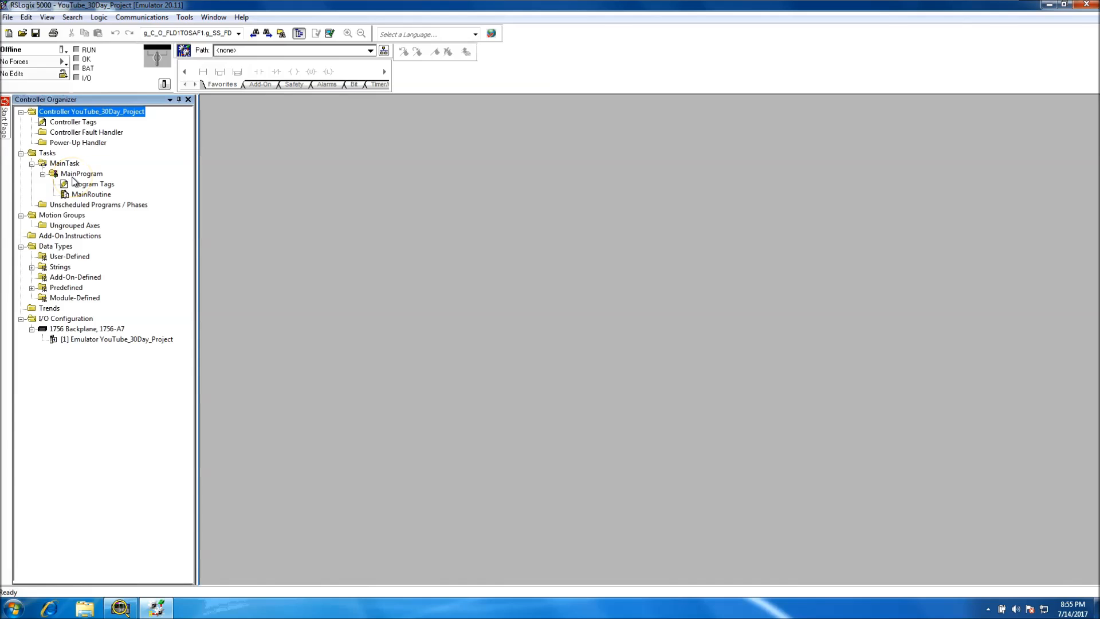
{"action": "right_click", "coordinate": [70, 164]}
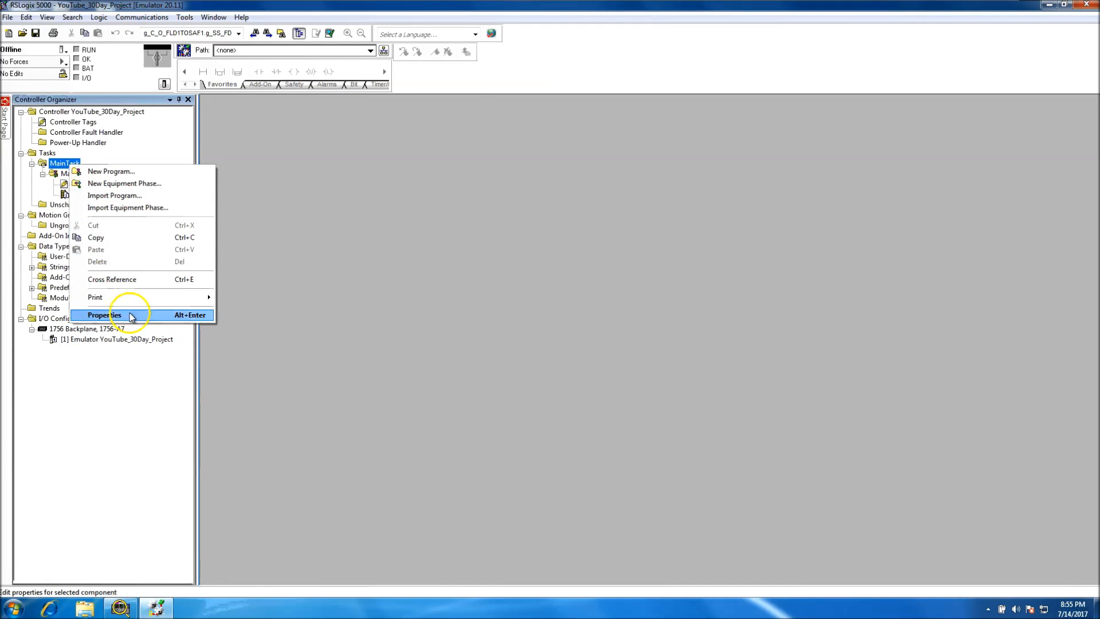
{"action": "left_click", "coordinate": [133, 314]}
{"action": "left_click", "coordinate": [255, 119]}
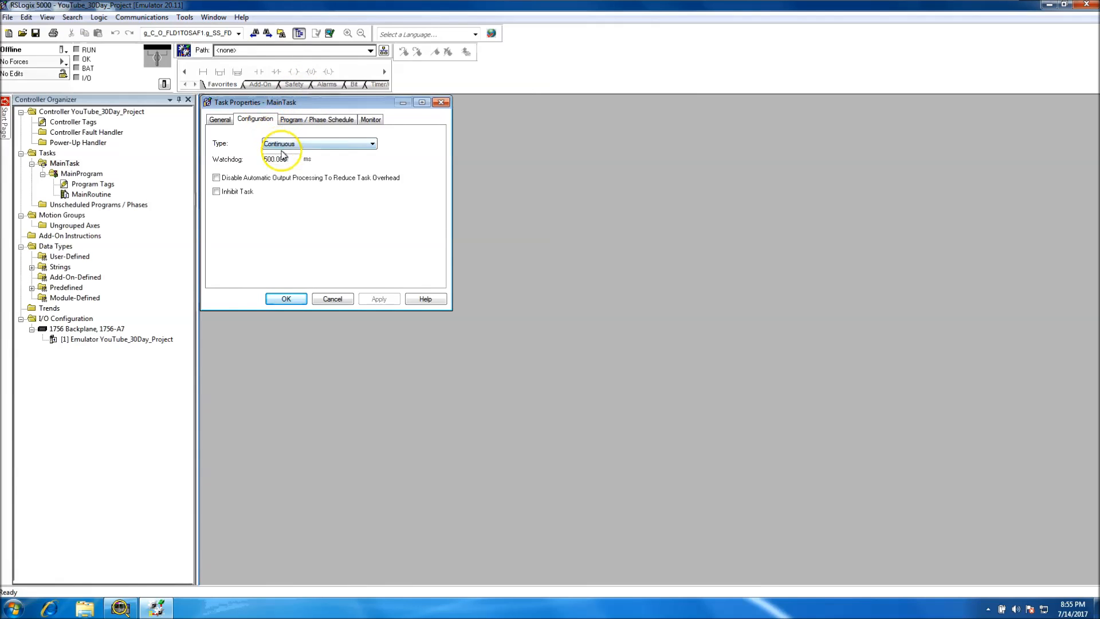
{"action": "left_click", "coordinate": [372, 144]}
{"action": "left_click", "coordinate": [344, 160]}
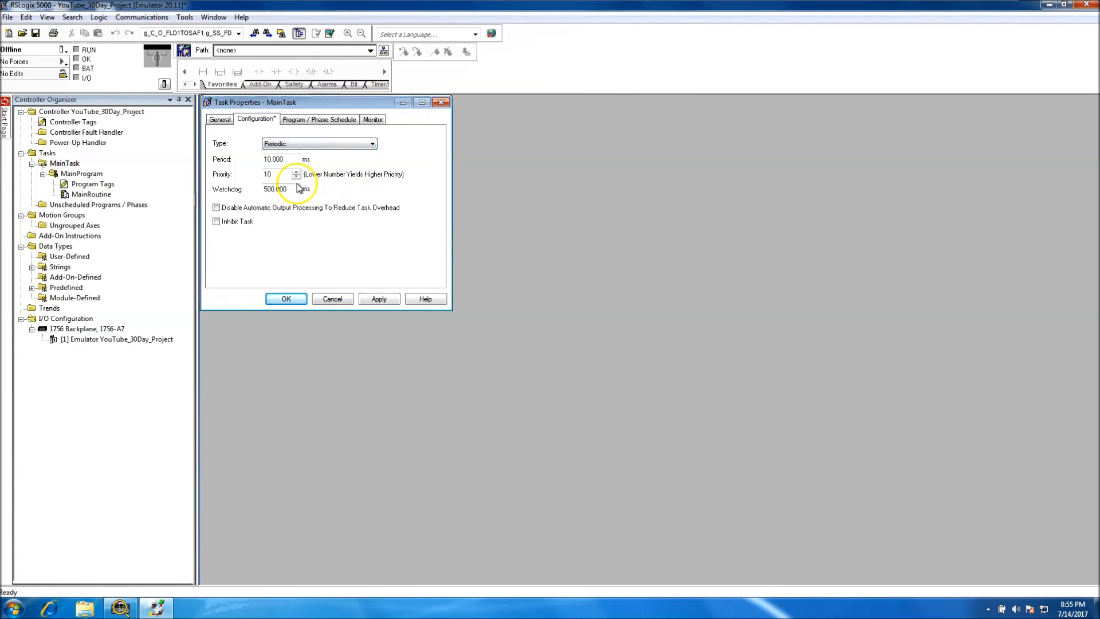
Set the task's watchdog to 1500 ms and its period to 75 ms, and apply the configuration
{"action": "double_click", "coordinate": [269, 159]}
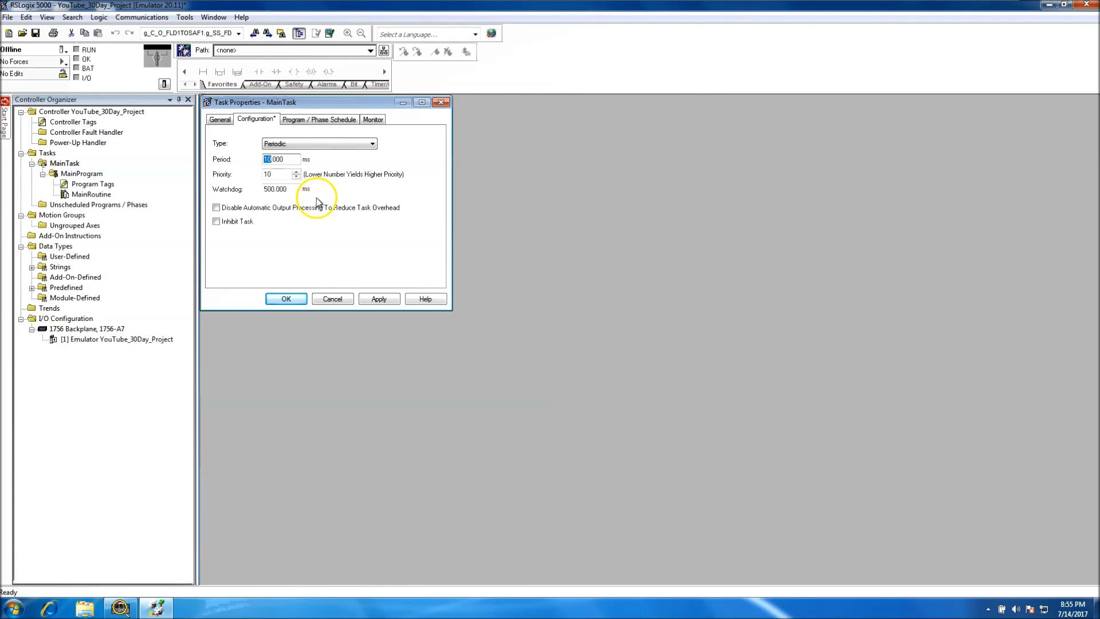
{"action": "left_click", "coordinate": [267, 188]}
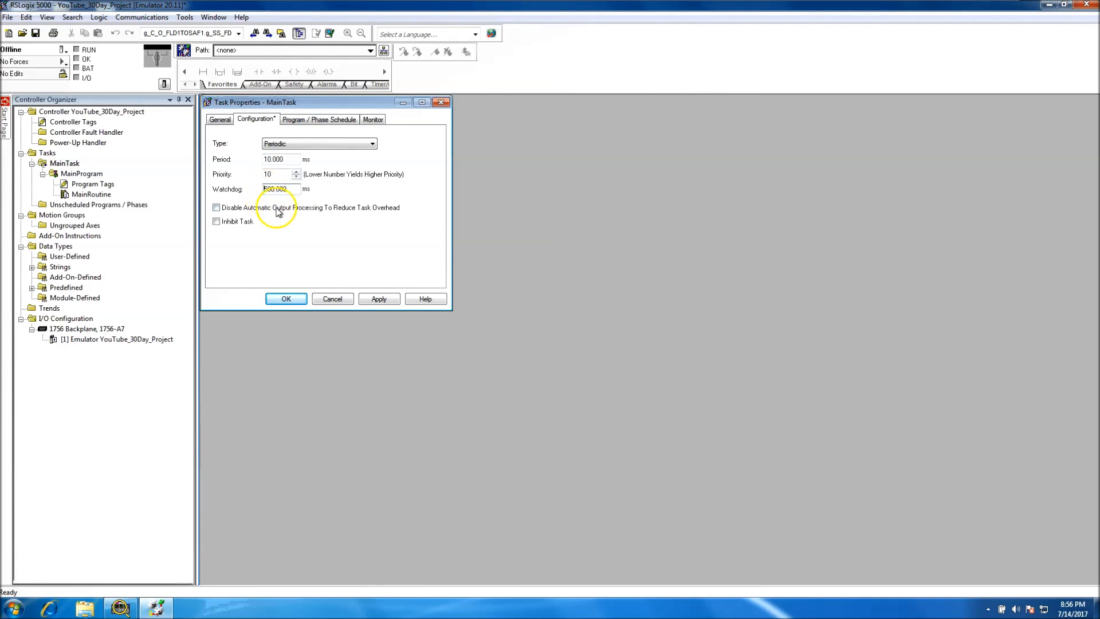
{"action": "type", "text": "1"}
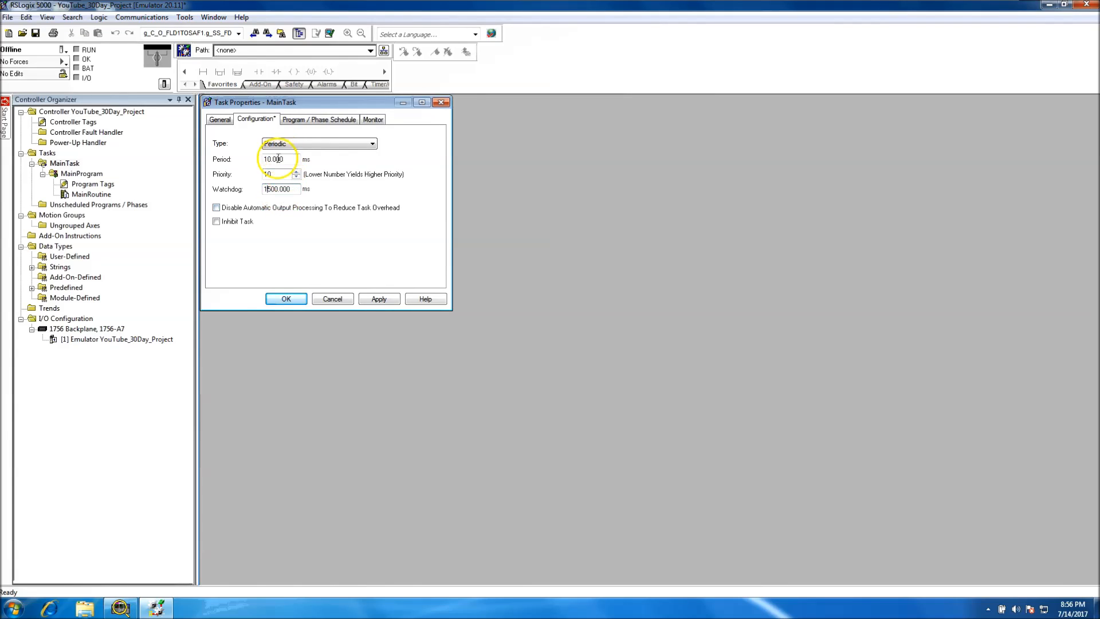
{"action": "left_click_drag", "start_coordinate": [270, 160], "coordinate": [263, 160]}
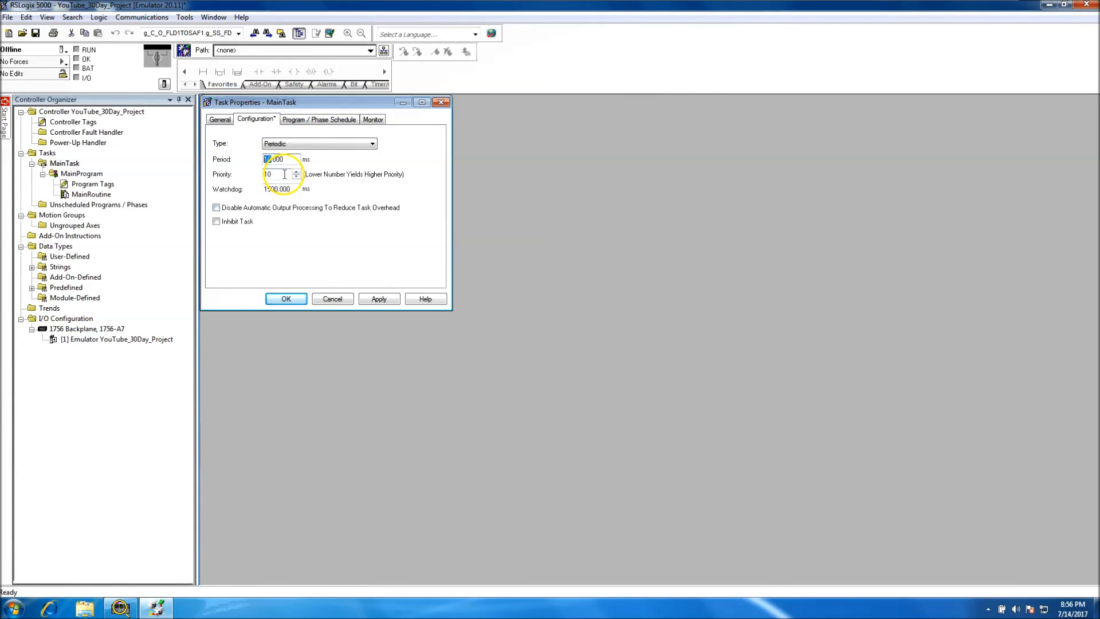
{"action": "type", "text": "75"}
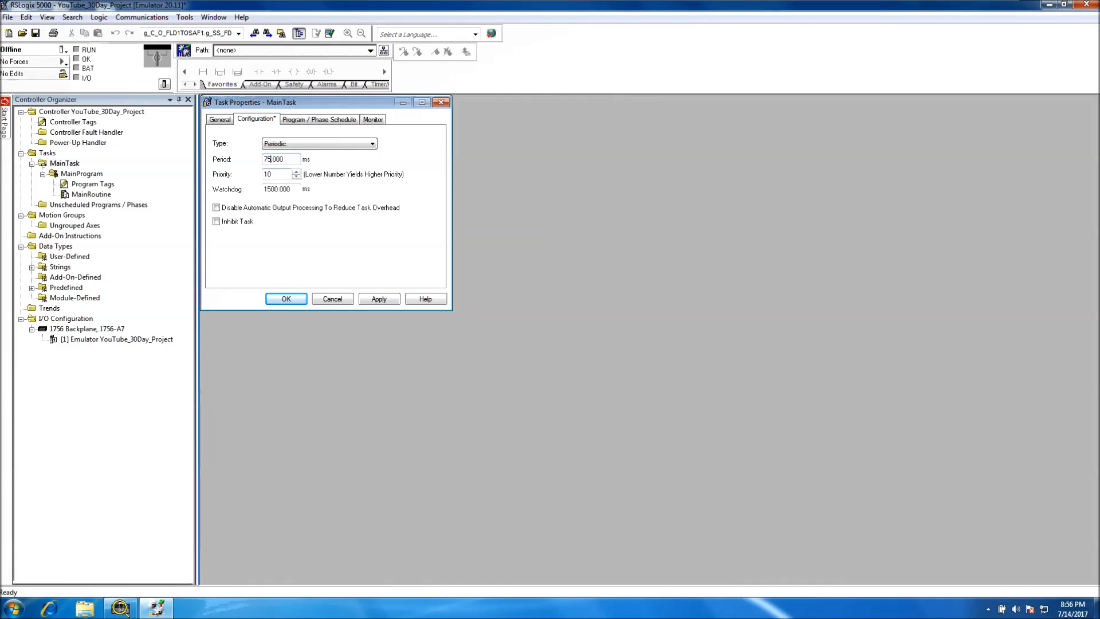
{"action": "left_click", "coordinate": [378, 299]}
Rename MainTask as AxisTask, apply the change and close the task properties
{"action": "left_click", "coordinate": [220, 120]}
{"action": "left_click", "coordinate": [288, 147]}
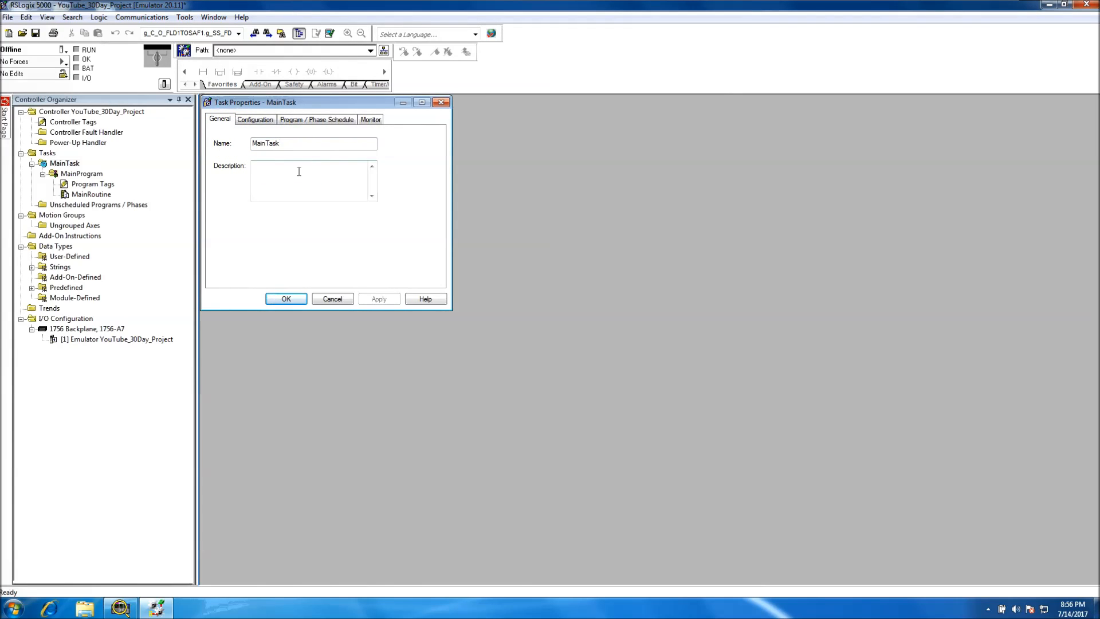
{"action": "left_click", "coordinate": [287, 143]}
{"action": "left_click_drag", "start_coordinate": [266, 147], "coordinate": [239, 151]}
{"action": "key", "text": "BackSpace"}
{"action": "type", "text": "Axis"}
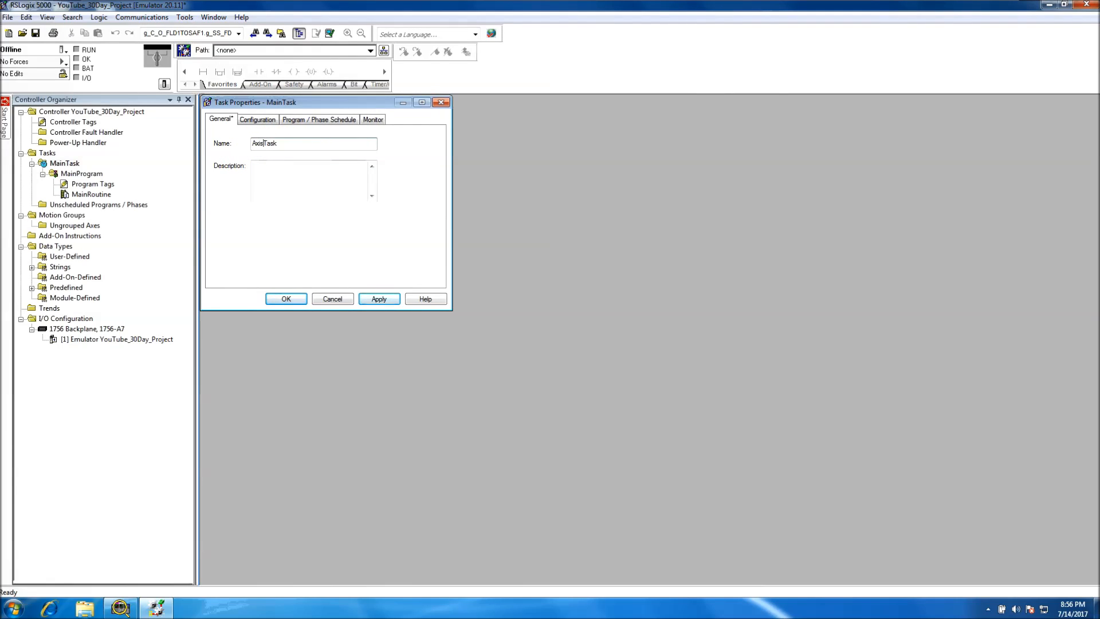
{"action": "left_click", "coordinate": [377, 300]}
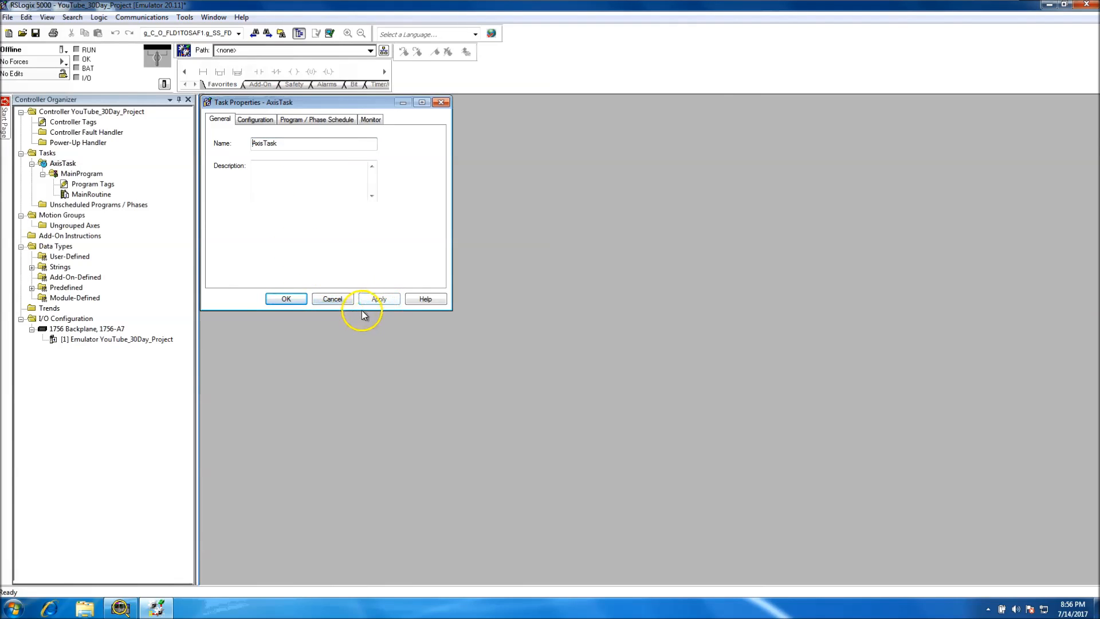
{"action": "left_click", "coordinate": [282, 302]}
Start a new task under Tasks with the type Periodic and the name MachineControl
{"action": "right_click", "coordinate": [48, 154]}
{"action": "left_click", "coordinate": [67, 160]}
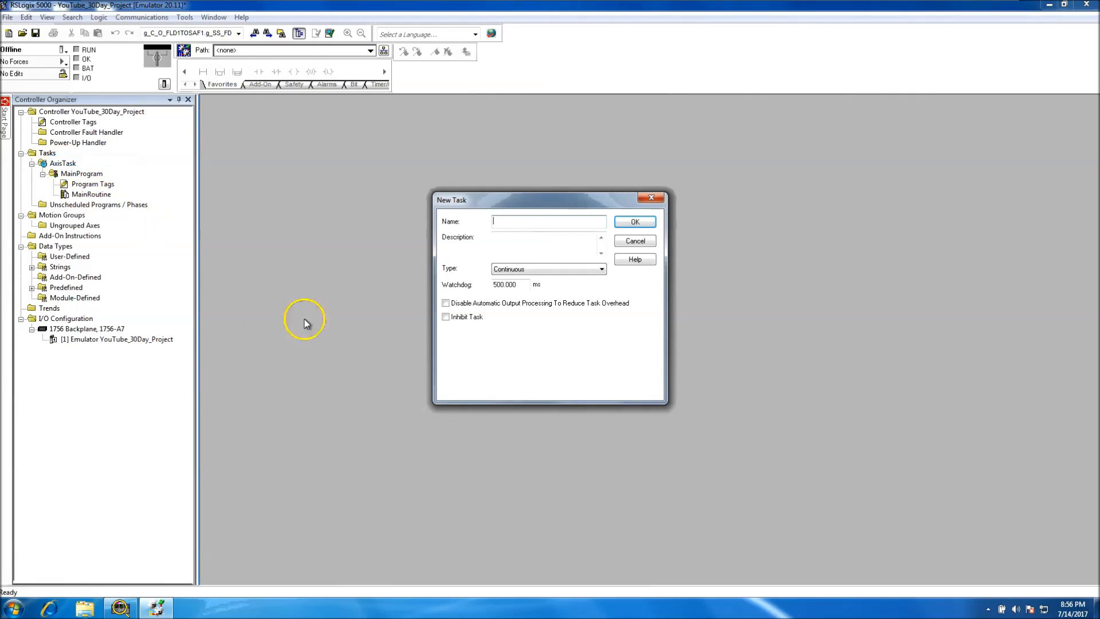
{"action": "left_click", "coordinate": [601, 269]}
{"action": "left_click", "coordinate": [544, 283]}
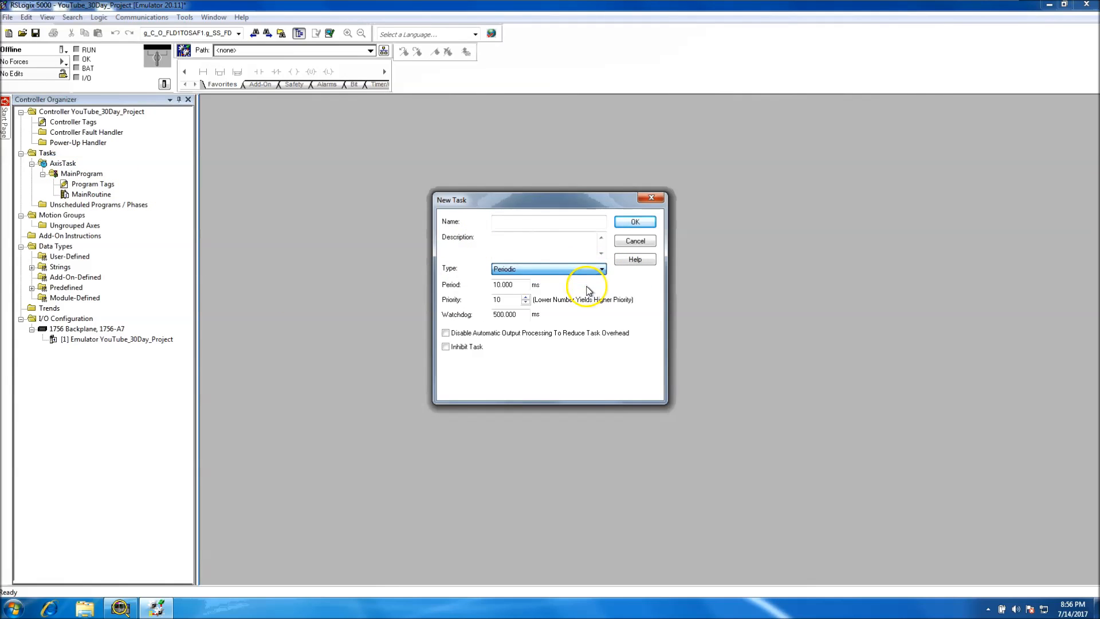
{"action": "left_click", "coordinate": [534, 224]}
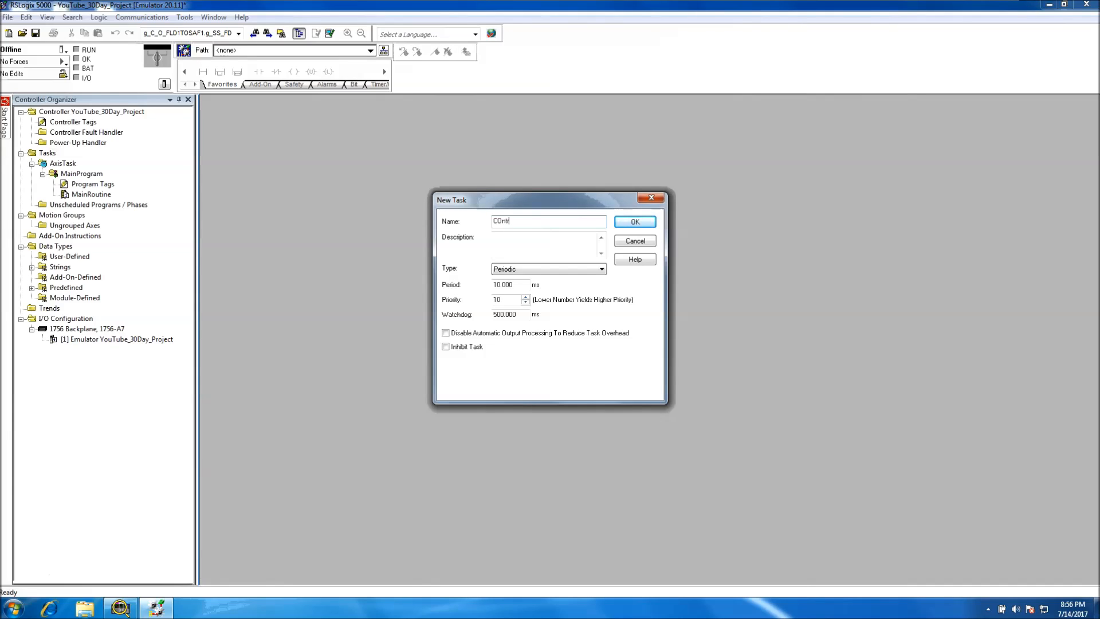
{"action": "key", "text": "BackSpace"}
{"action": "key", "text": "BackSpace"}
{"action": "key", "text": "BackSpace"}
{"action": "type", "text": "MachineControl"}
Set the new task's period to 47 ms and create the task
{"action": "left_click", "coordinate": [500, 285]}
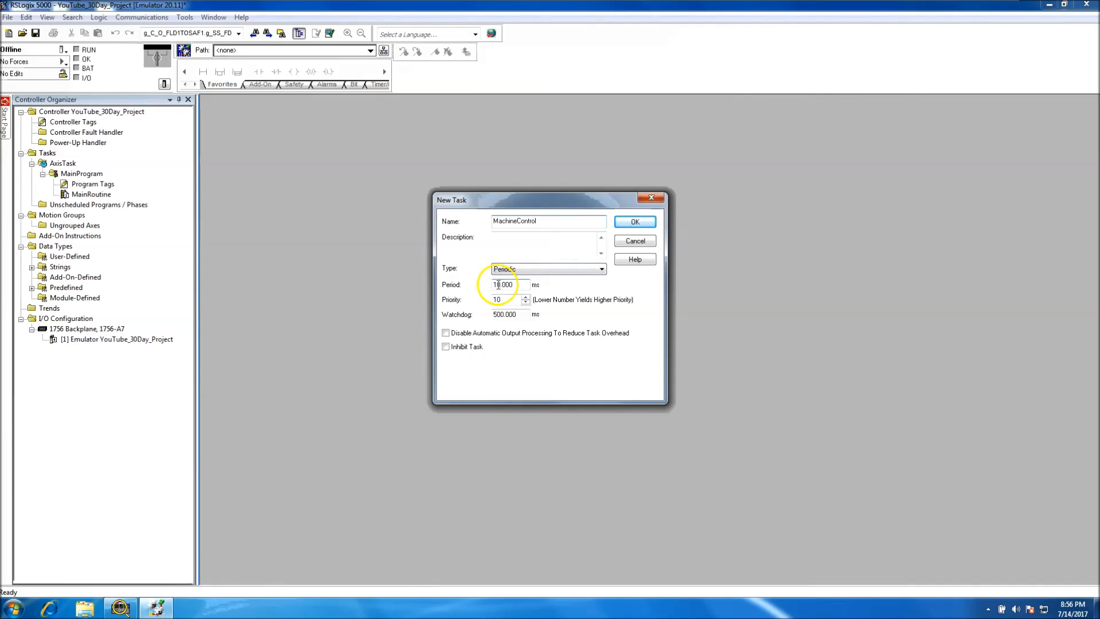
{"action": "left_click_drag", "start_coordinate": [500, 286], "coordinate": [481, 286]}
{"action": "type", "text": "47"}
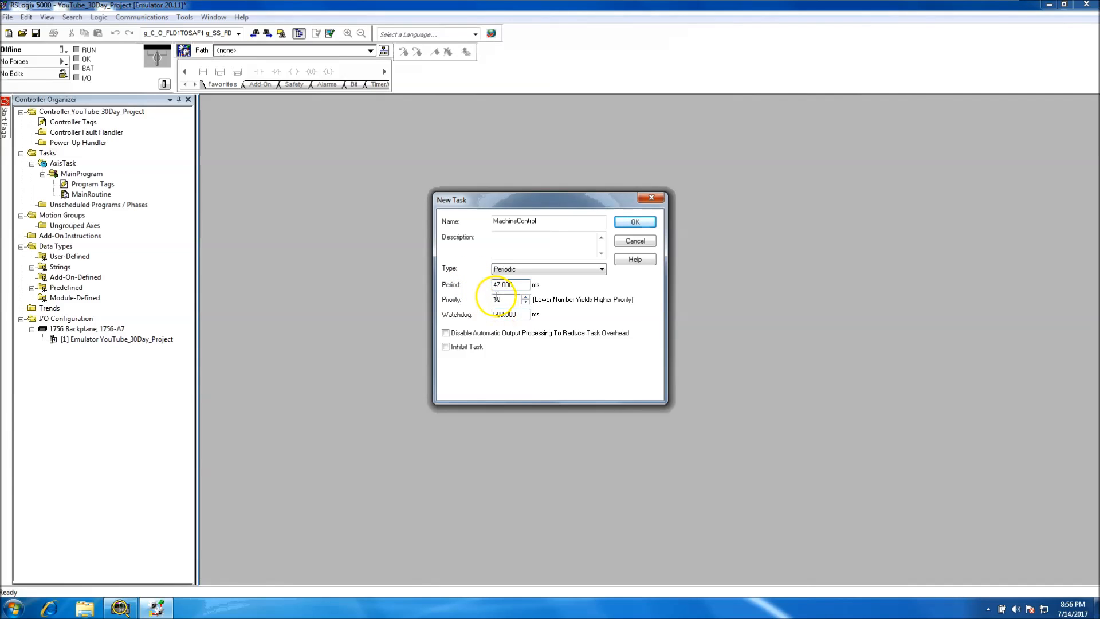
{"action": "left_click", "coordinate": [634, 222]}
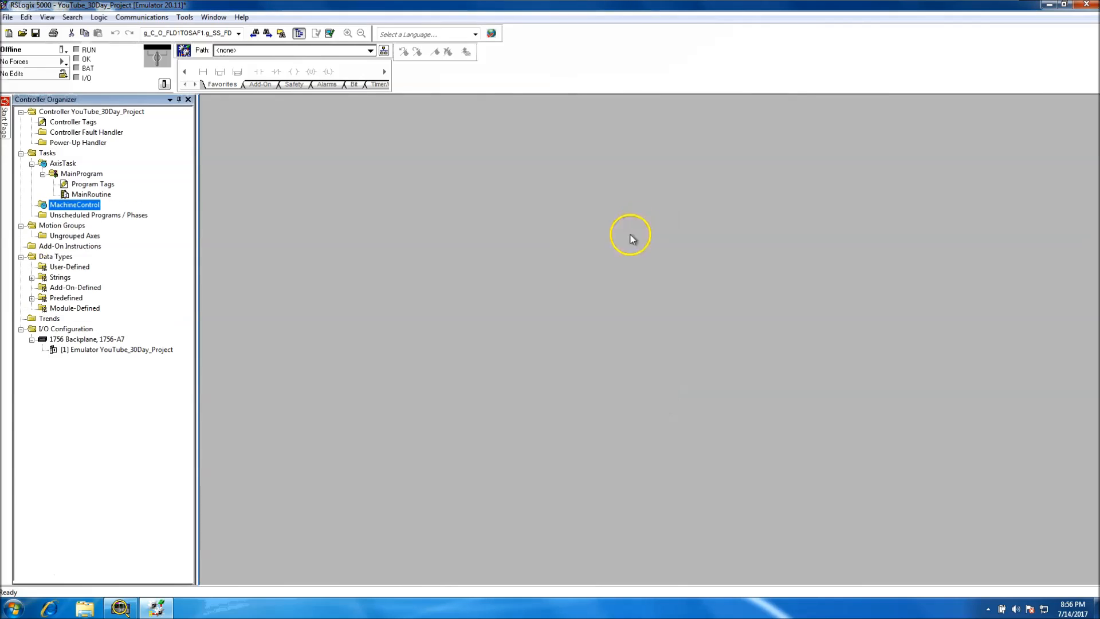
Try to add a new program named MainProgram to the MachineControl task
{"action": "right_click", "coordinate": [60, 209]}
{"action": "left_click", "coordinate": [86, 213]}
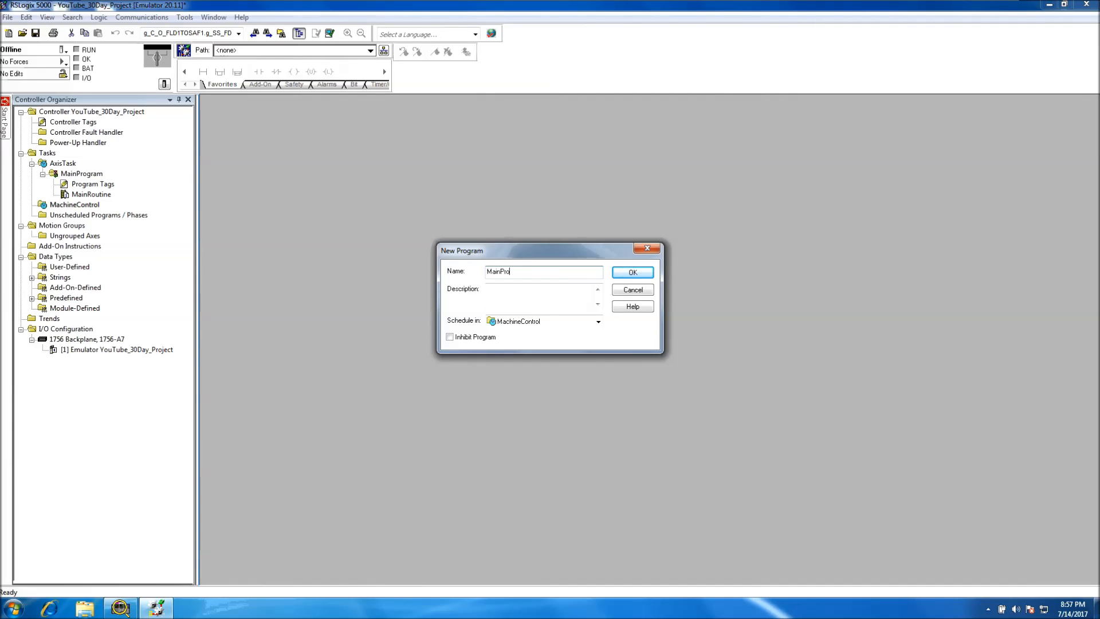
{"action": "left_click", "coordinate": [630, 273]}
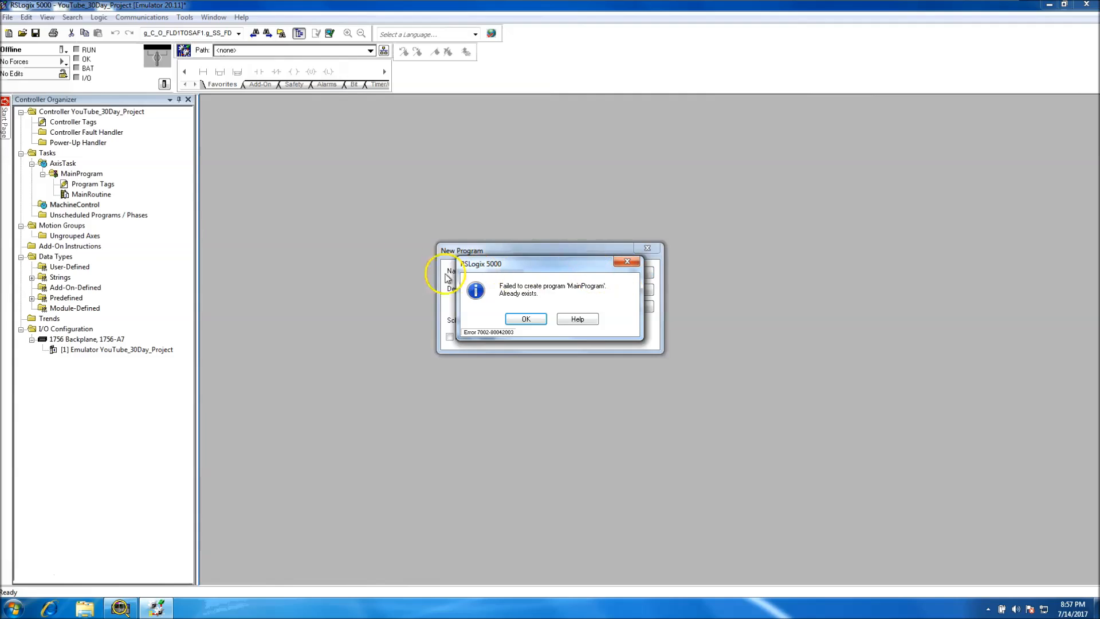
{"action": "left_click", "coordinate": [523, 319]}
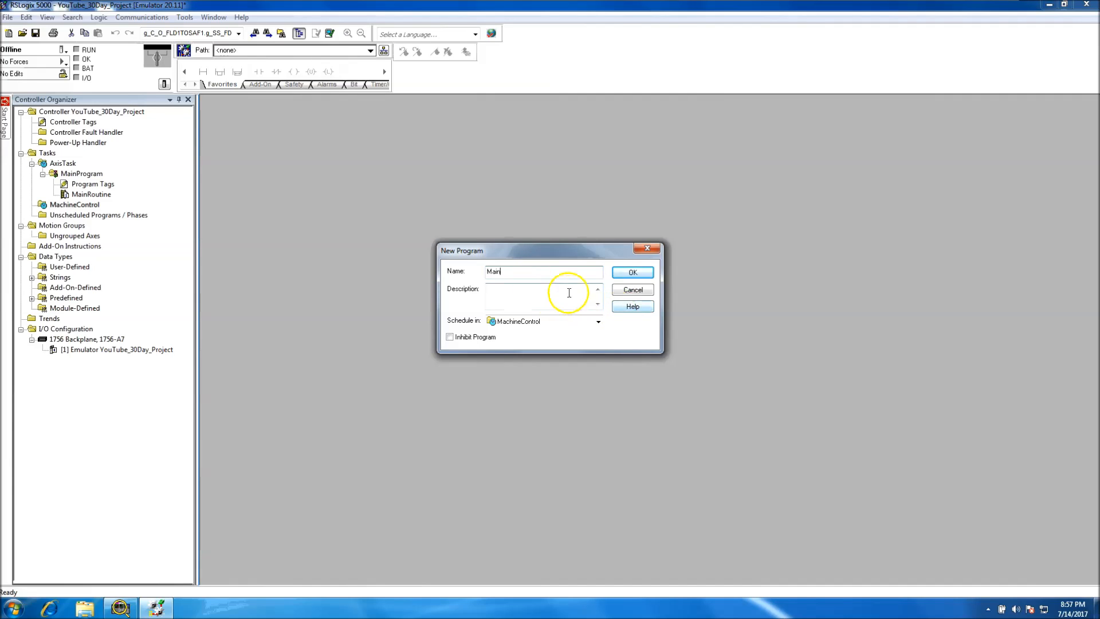
{"action": "left_click", "coordinate": [633, 289]}
{"action": "right_click", "coordinate": [98, 174]}
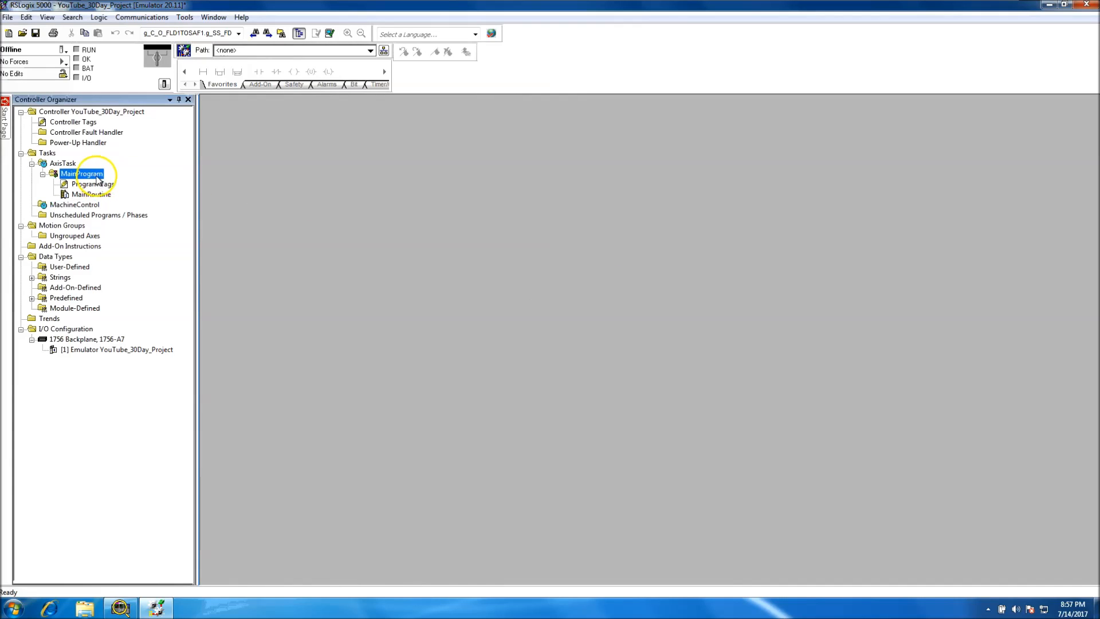
{"action": "left_click", "coordinate": [136, 181]}
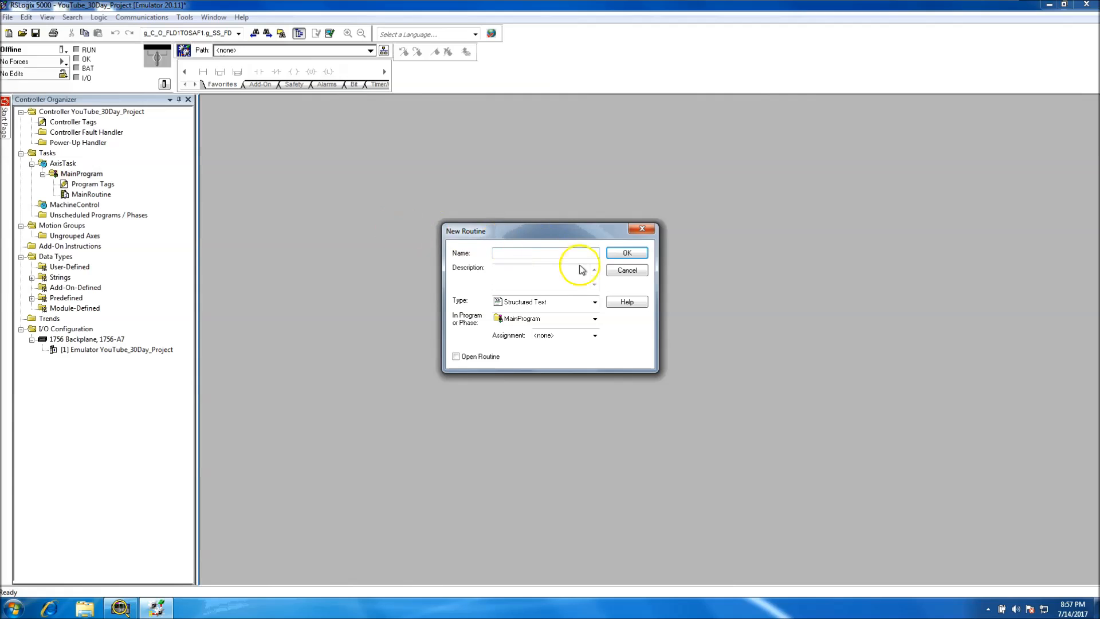
{"action": "left_click", "coordinate": [630, 274]}
Rename the MainProgram under AxisTask as AxisMain, apply the change and close the program properties
{"action": "right_click", "coordinate": [95, 174]}
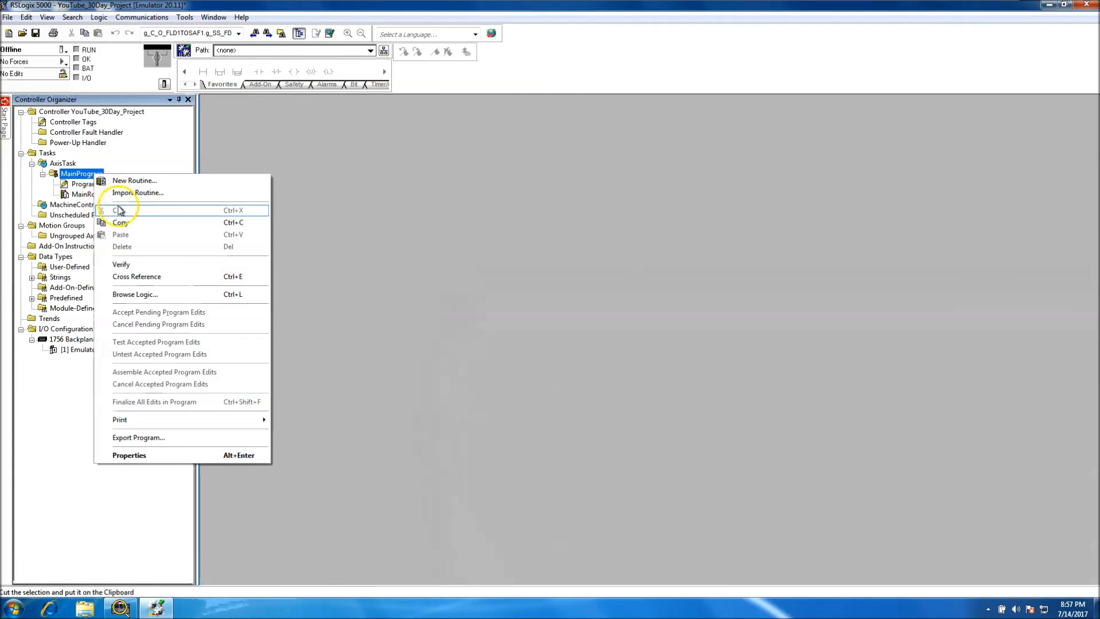
{"action": "left_click", "coordinate": [158, 456]}
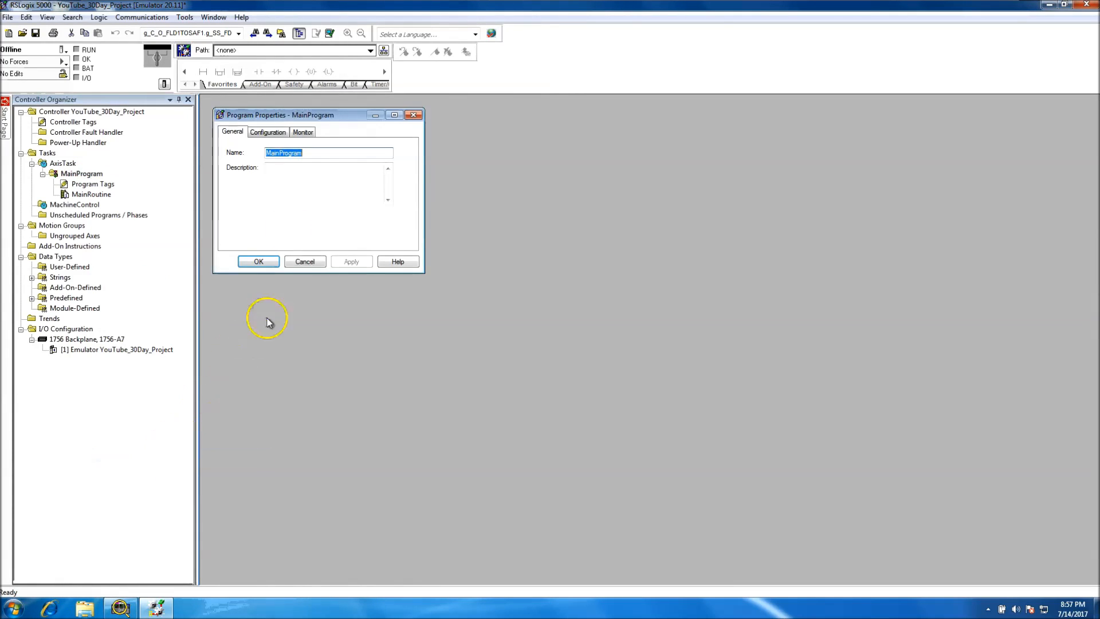
{"action": "left_click", "coordinate": [309, 155]}
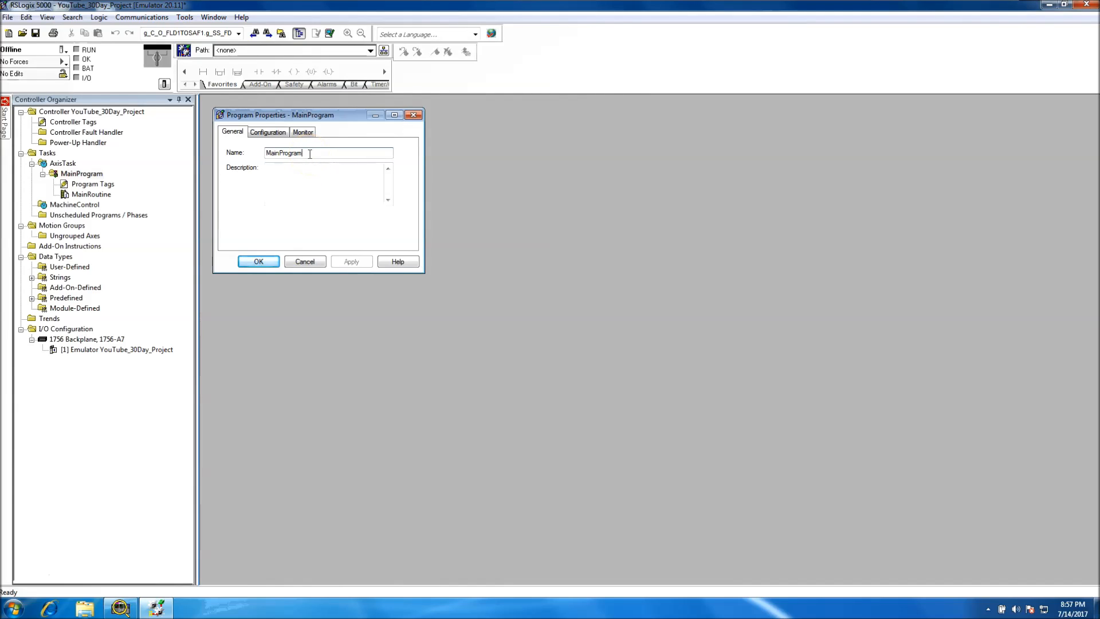
{"action": "key", "text": "BackSpace"}
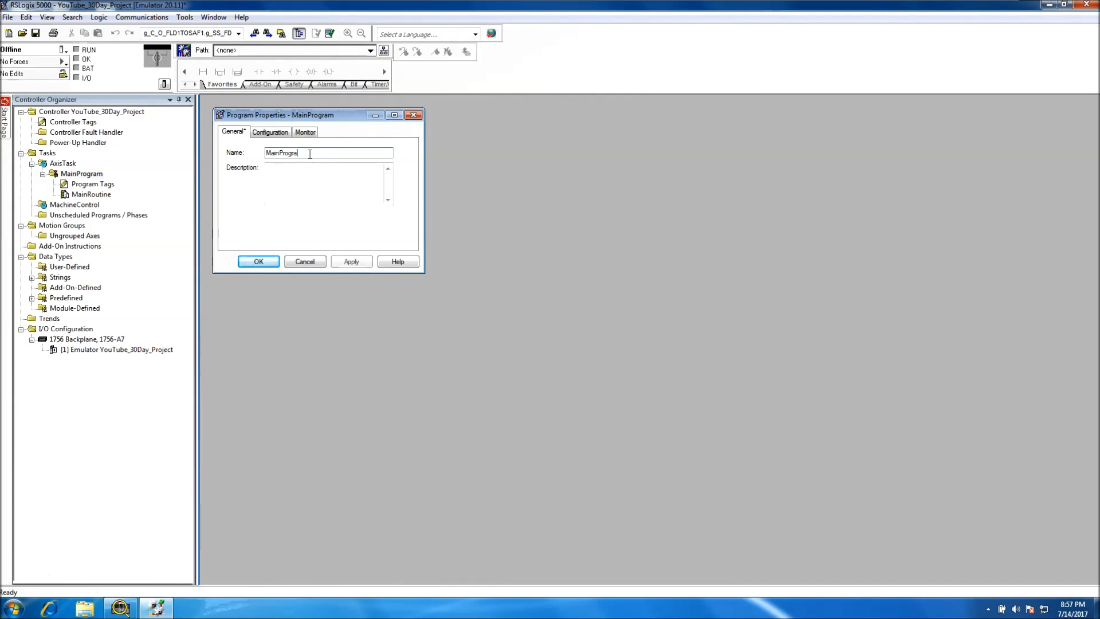
{"action": "key", "text": "BackSpace"}
{"action": "key", "text": "BackSpace"}
{"action": "key", "text": "BackSpace"}
{"action": "key", "text": "BackSpace"}
{"action": "type", "text": "AxisMain"}
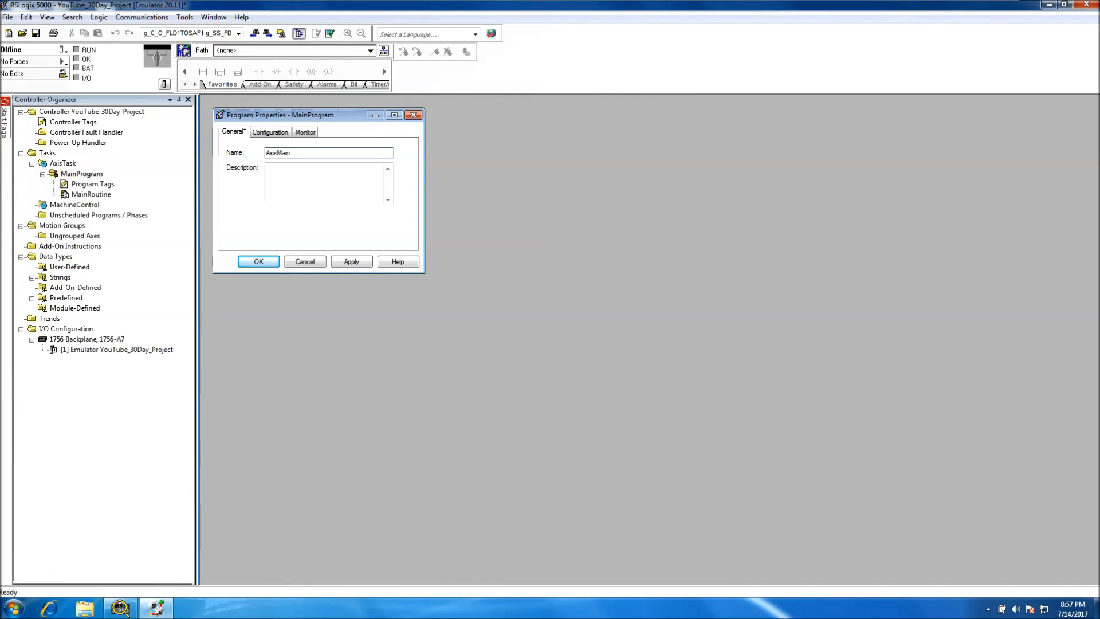
{"action": "left_click", "coordinate": [351, 265]}
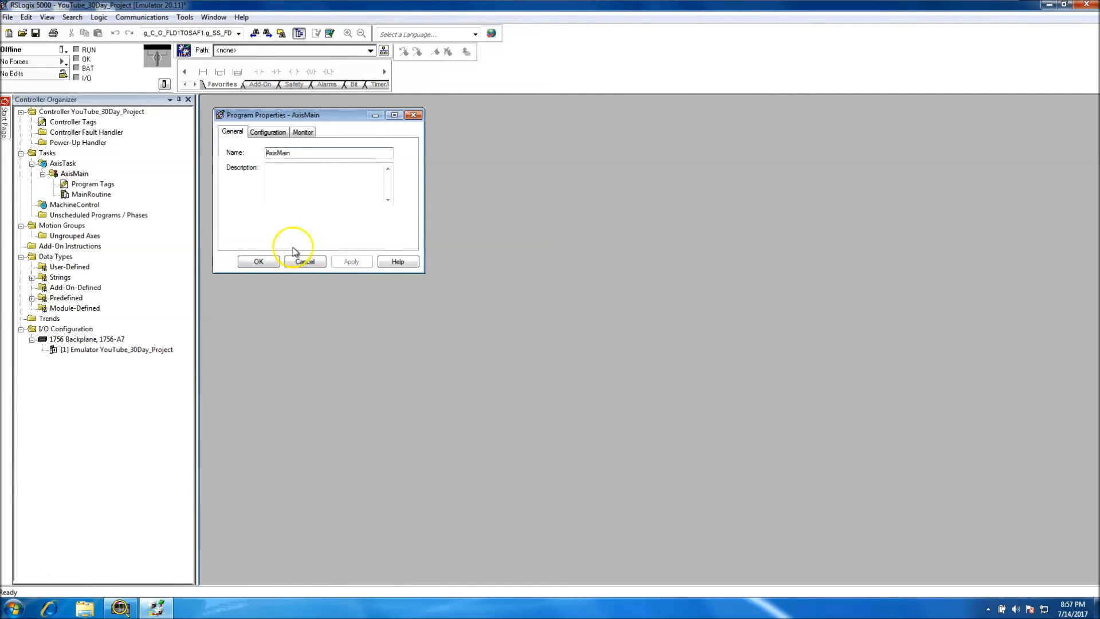
{"action": "left_click", "coordinate": [256, 261]}
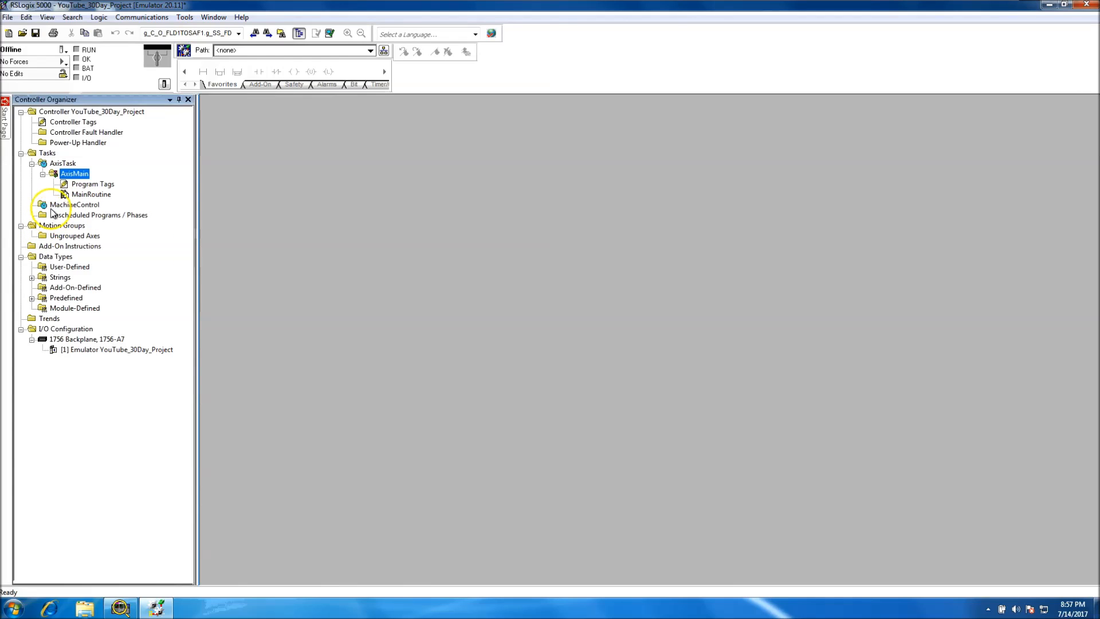
Add a new program named MainProgram to the MachineControl task
{"action": "left_click", "coordinate": [57, 205]}
{"action": "right_click", "coordinate": [56, 206]}
{"action": "left_click", "coordinate": [67, 210]}
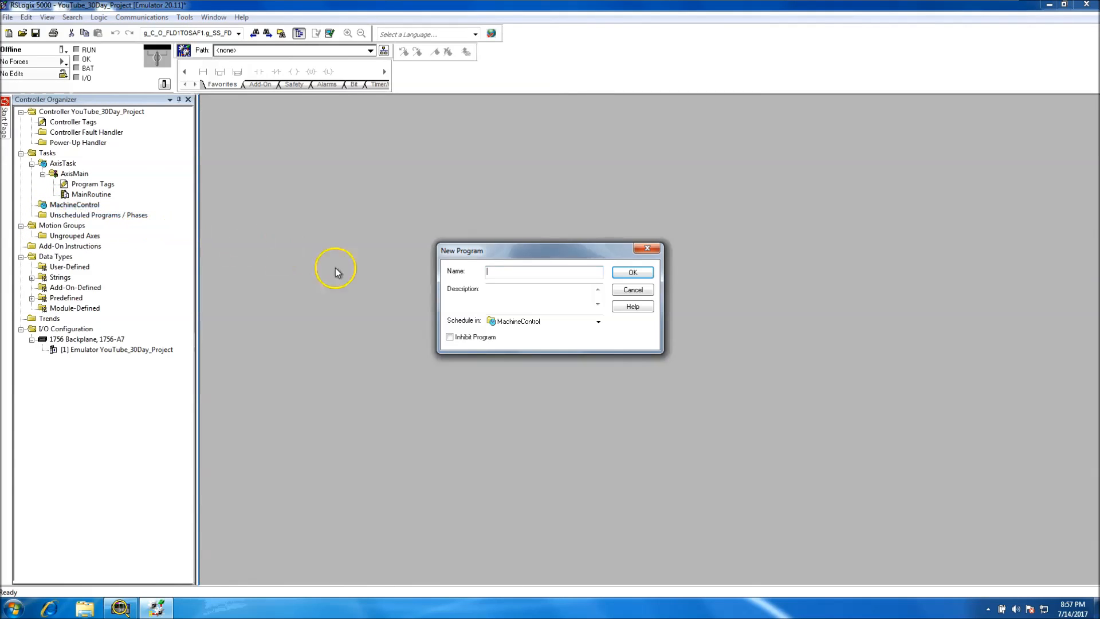
{"action": "type", "text": "MainProgram"}
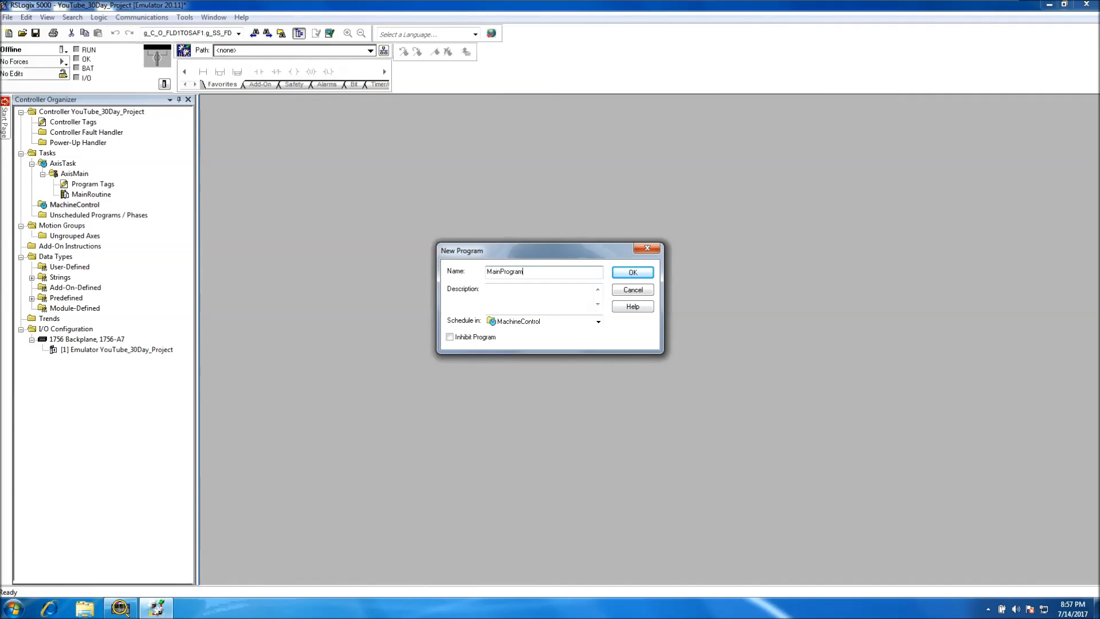
{"action": "left_click", "coordinate": [646, 272]}
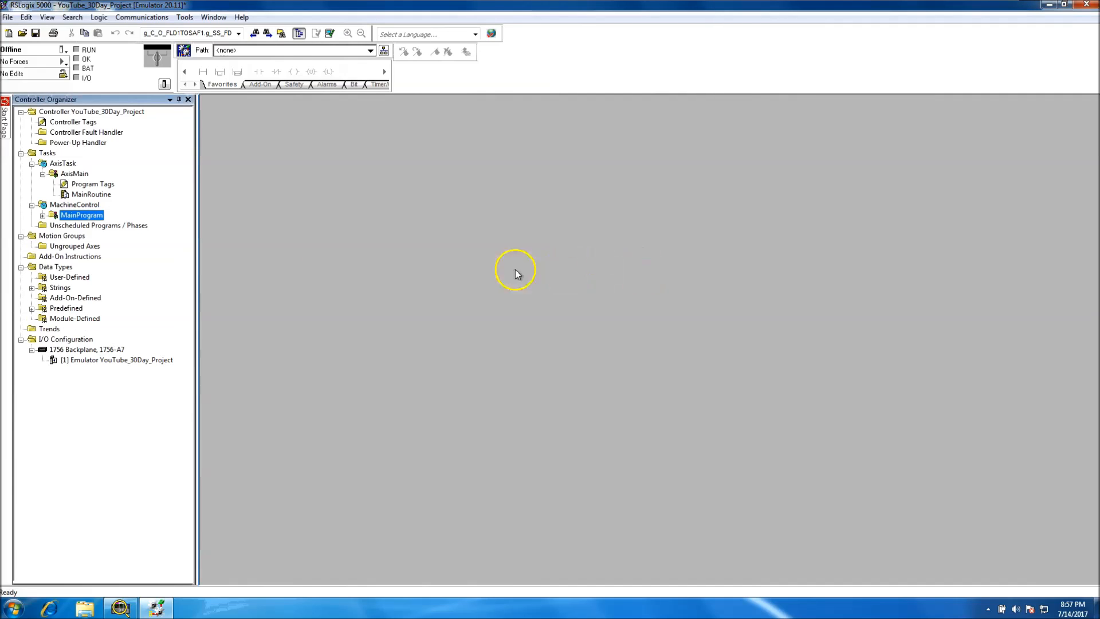
Add a Ladder Diagram routine named MainRoutine to MachineControl's MainProgram, assigned as its main routine
{"action": "left_click", "coordinate": [43, 216]}
{"action": "right_click", "coordinate": [73, 217]}
{"action": "left_click", "coordinate": [86, 225]}
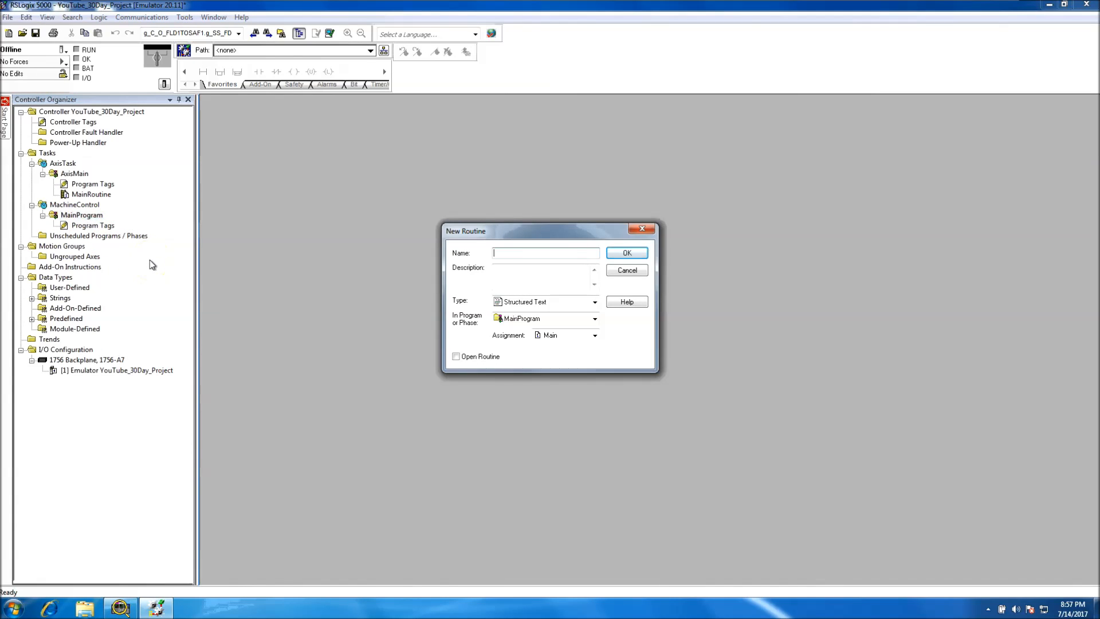
{"action": "type", "text": "MainRotuine"}
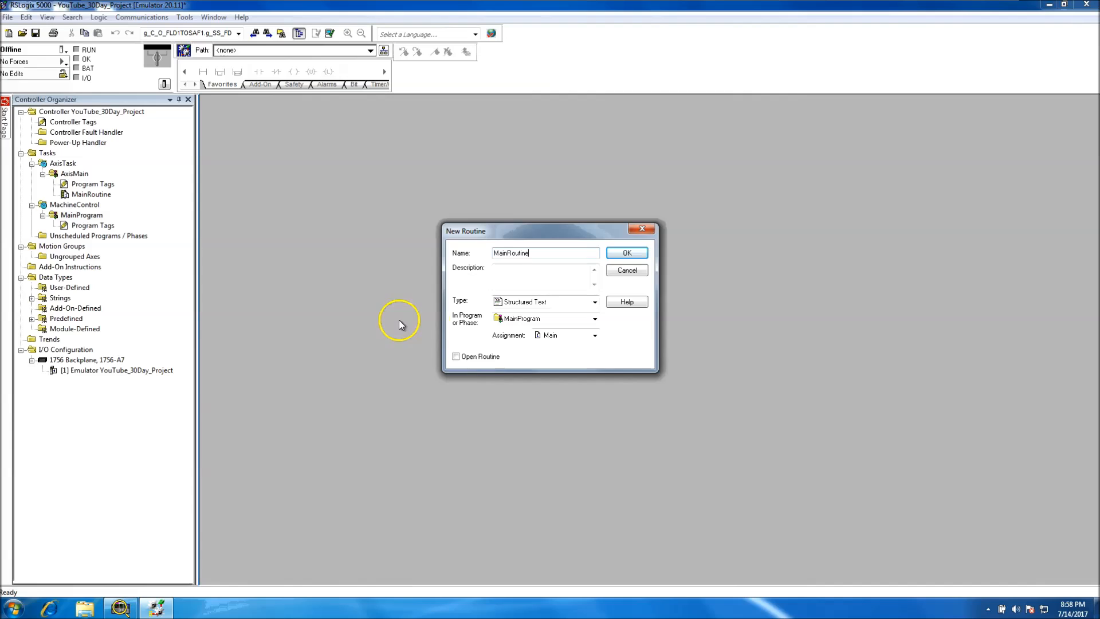
{"action": "left_click", "coordinate": [595, 302]}
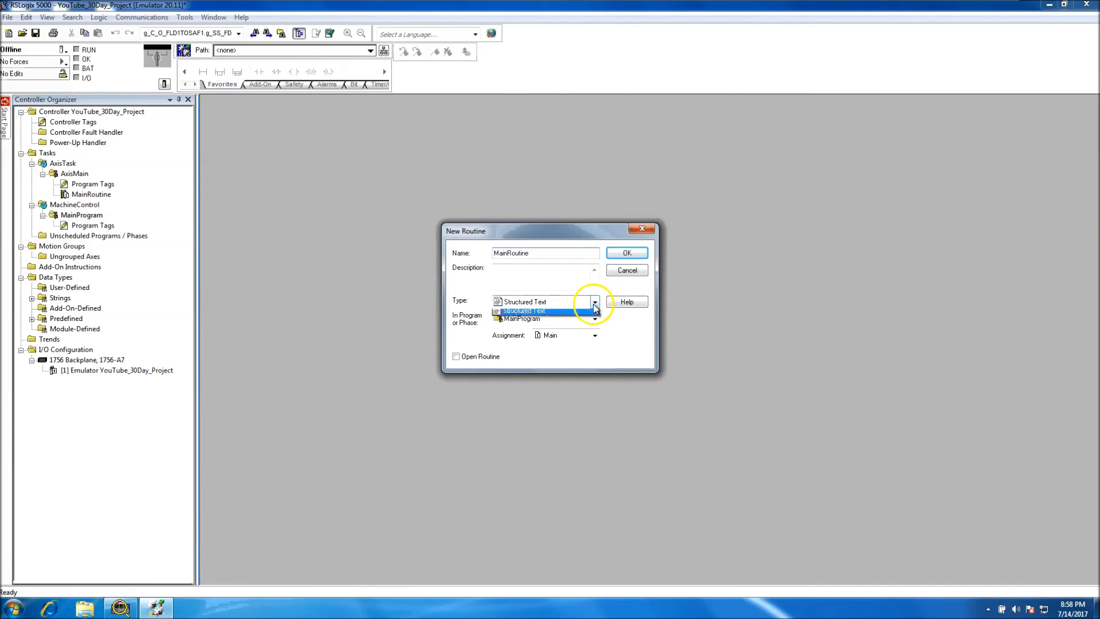
{"action": "left_click", "coordinate": [587, 313]}
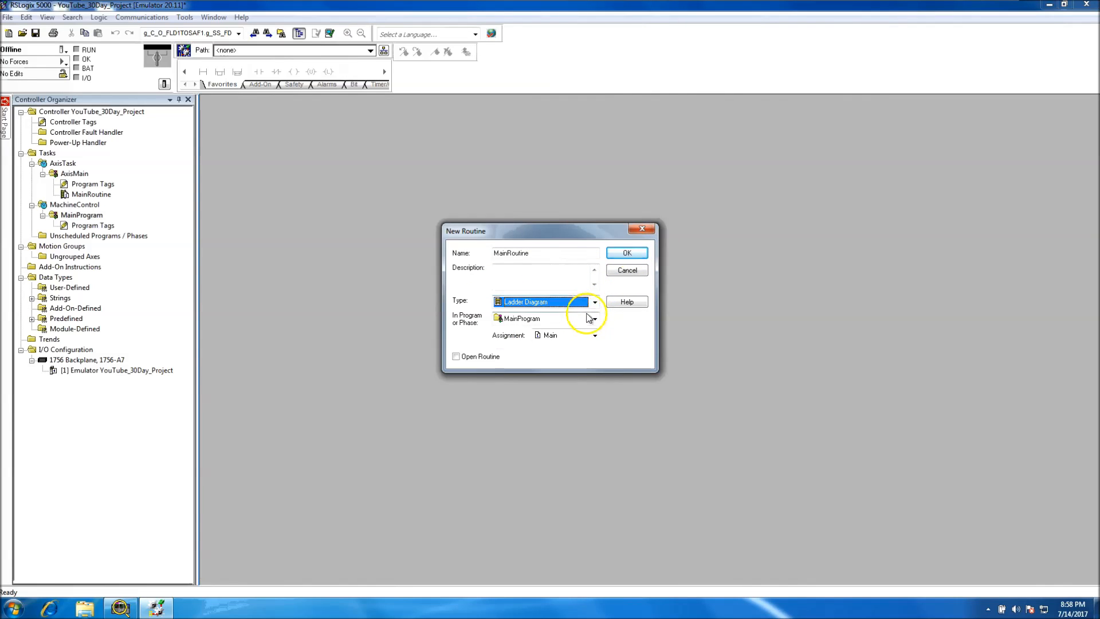
{"action": "left_click", "coordinate": [625, 252]}
Check the assigned main routine in the configuration of MachineControl's MainProgram, then close the properties without changes
{"action": "right_click", "coordinate": [80, 216]}
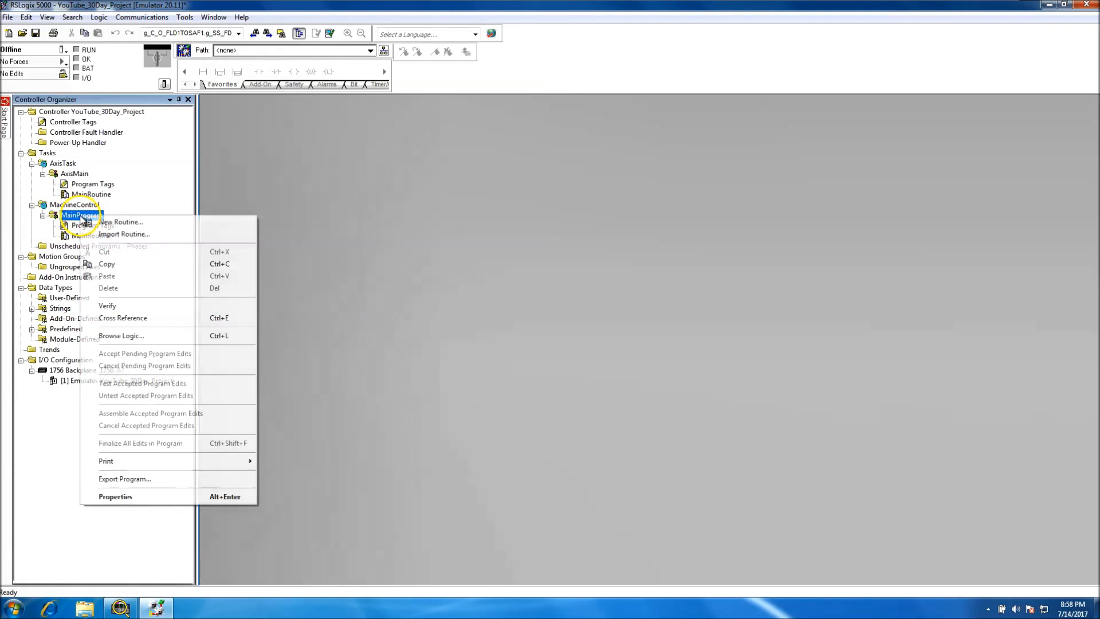
{"action": "left_click", "coordinate": [153, 497]}
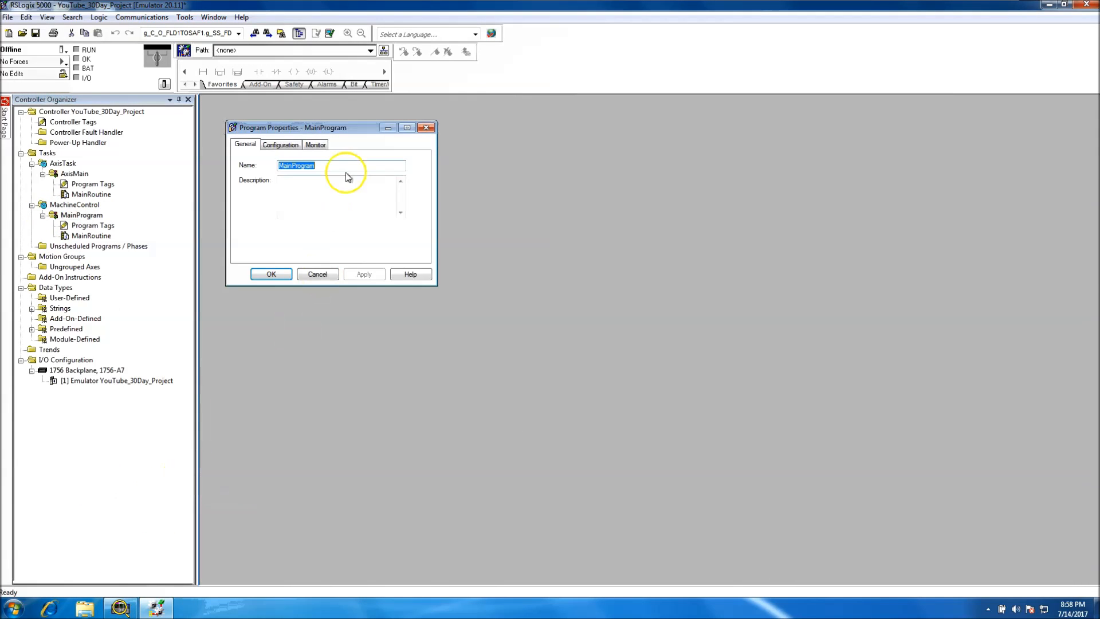
{"action": "left_click_drag", "start_coordinate": [299, 127], "coordinate": [417, 225]}
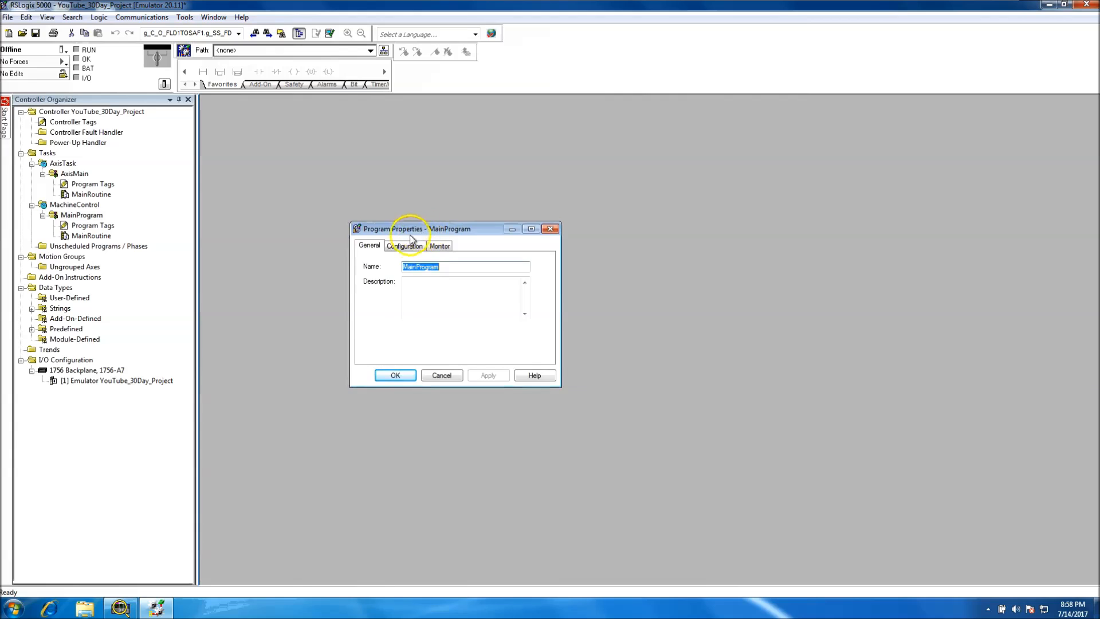
{"action": "left_click", "coordinate": [404, 245]}
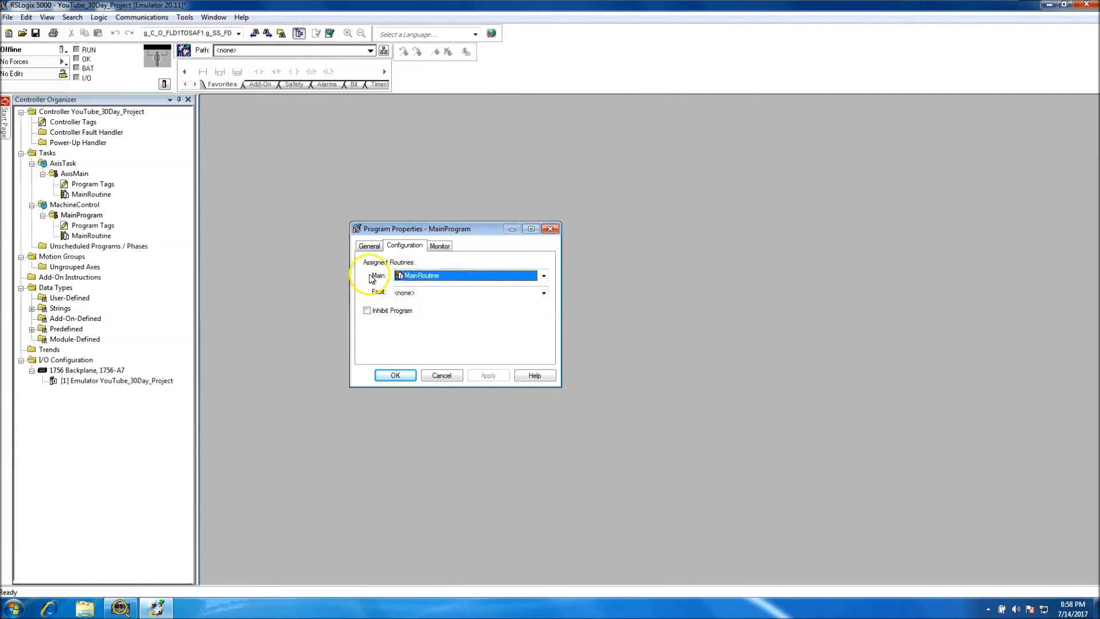
{"action": "left_click", "coordinate": [442, 375]}
Set the assigned main routine of the AxisMain program to <none> and apply the change
{"action": "right_click", "coordinate": [62, 178]}
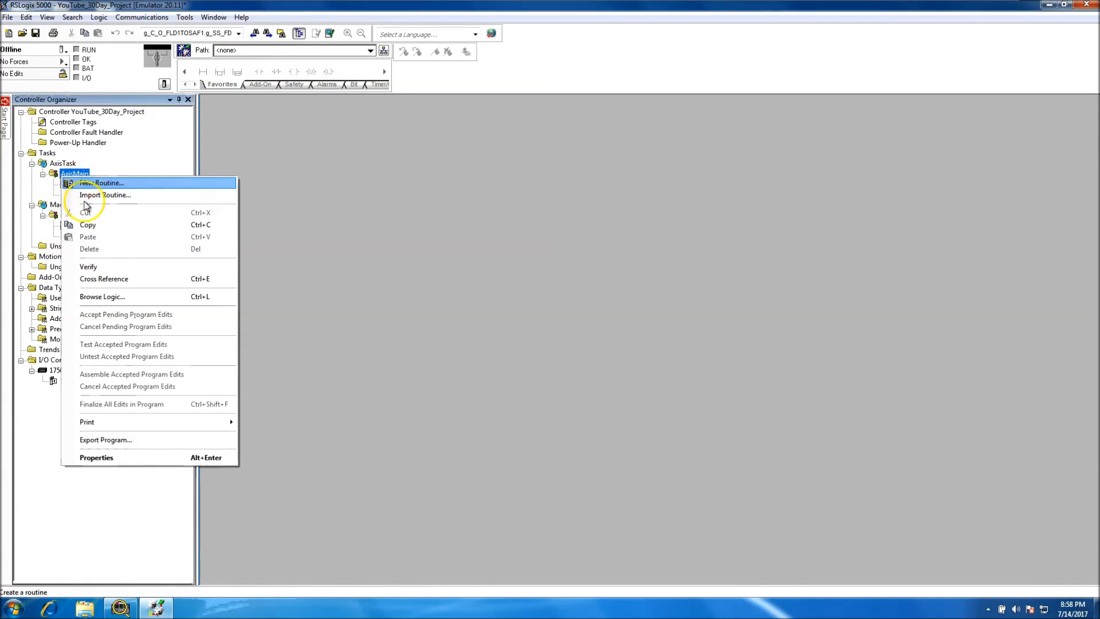
{"action": "left_click", "coordinate": [172, 457]}
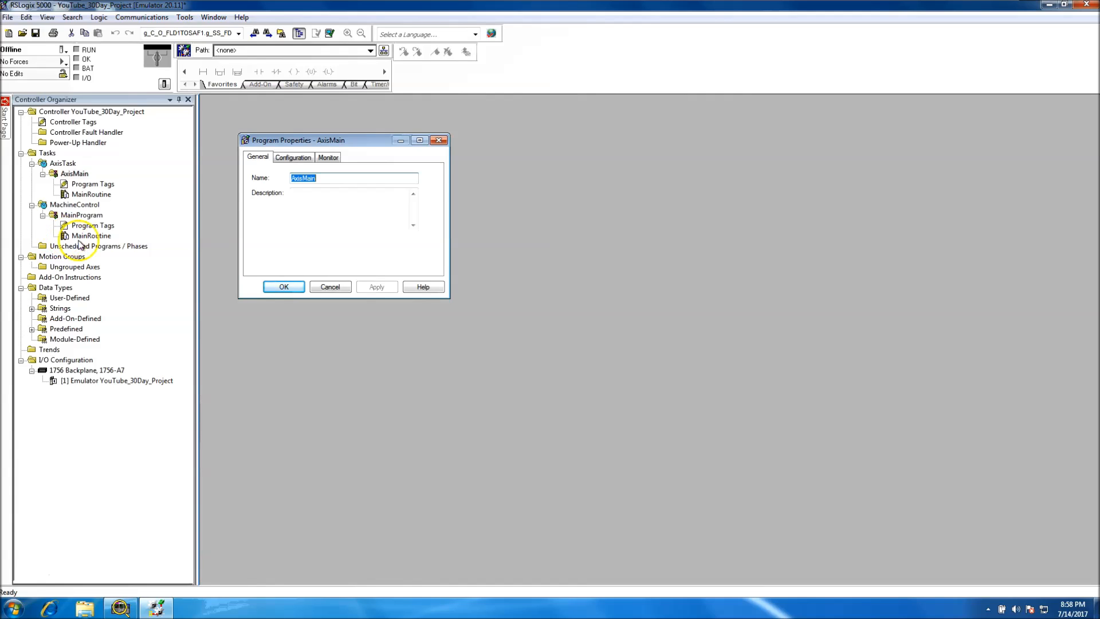
{"action": "left_click", "coordinate": [293, 157]}
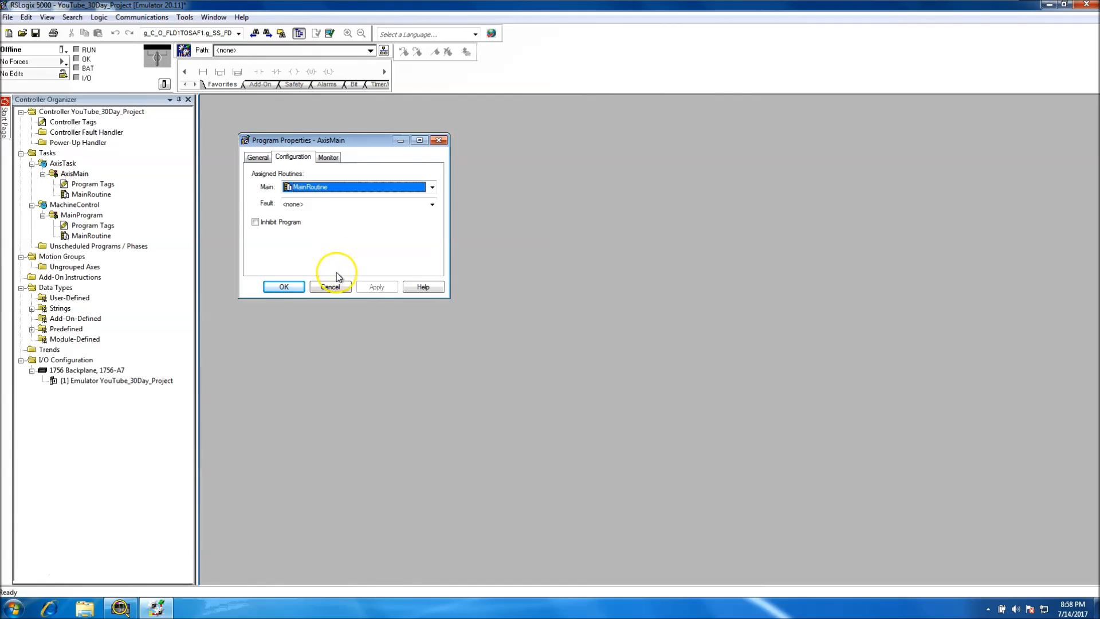
{"action": "left_click", "coordinate": [433, 188]}
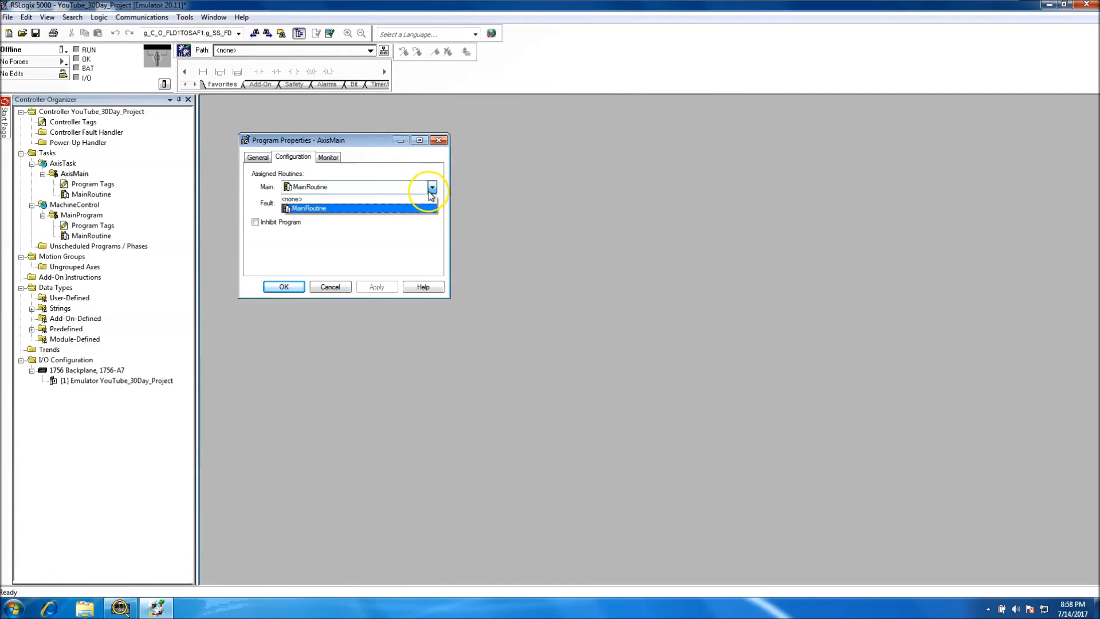
{"action": "left_click", "coordinate": [431, 199]}
{"action": "left_click", "coordinate": [369, 288]}
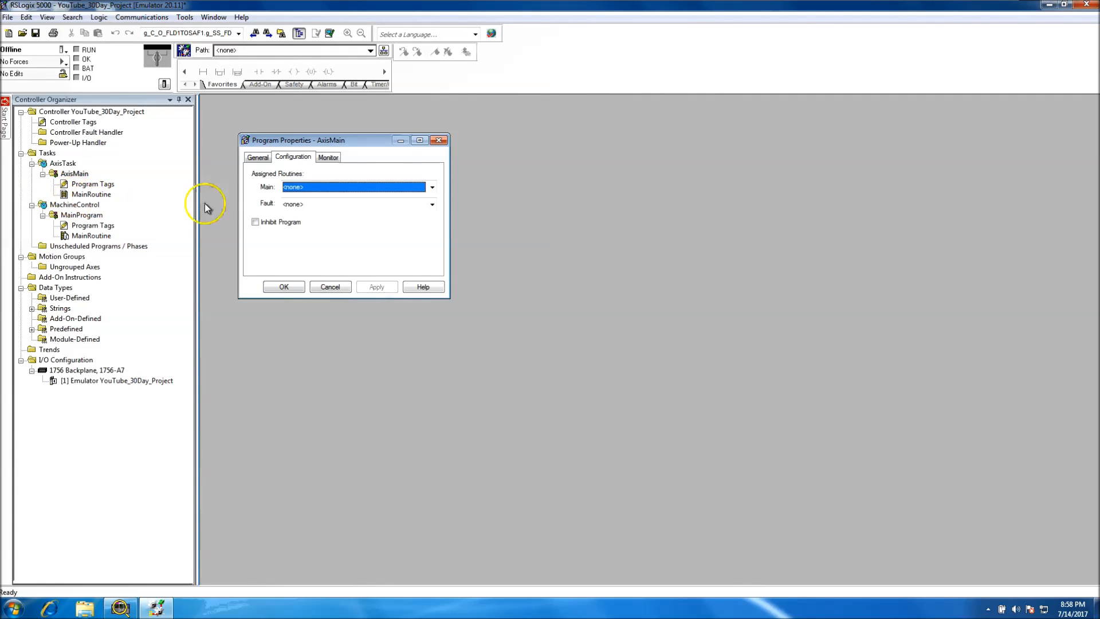
Reassign MainRoutine as the main routine of AxisMain, apply the change and close the properties
{"action": "left_click", "coordinate": [432, 187]}
{"action": "left_click", "coordinate": [427, 202]}
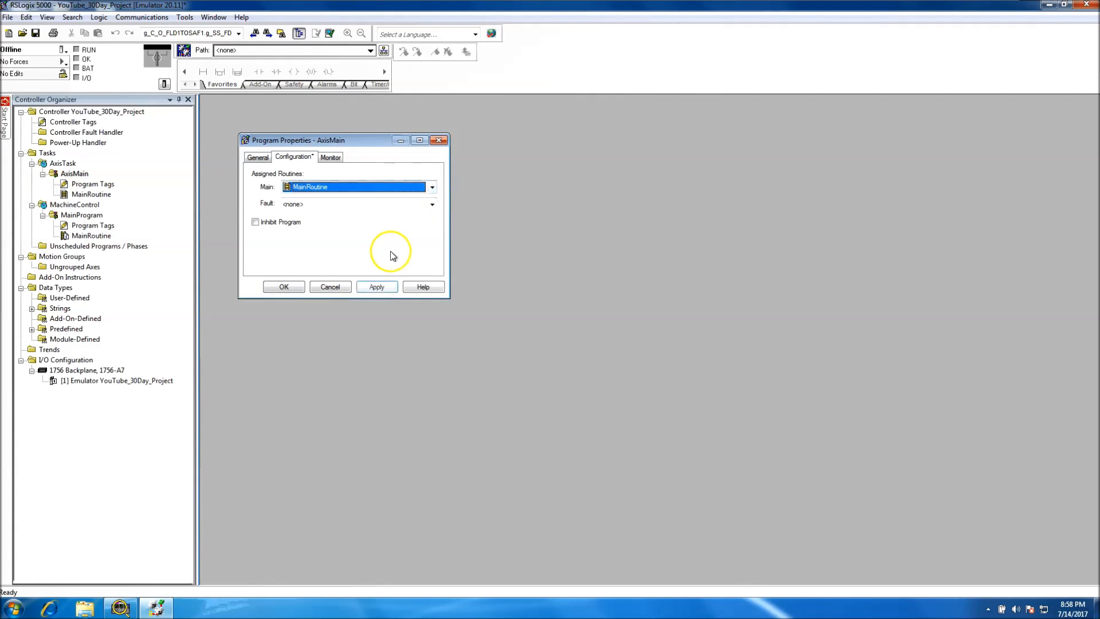
{"action": "left_click", "coordinate": [376, 287]}
{"action": "left_click", "coordinate": [286, 286]}
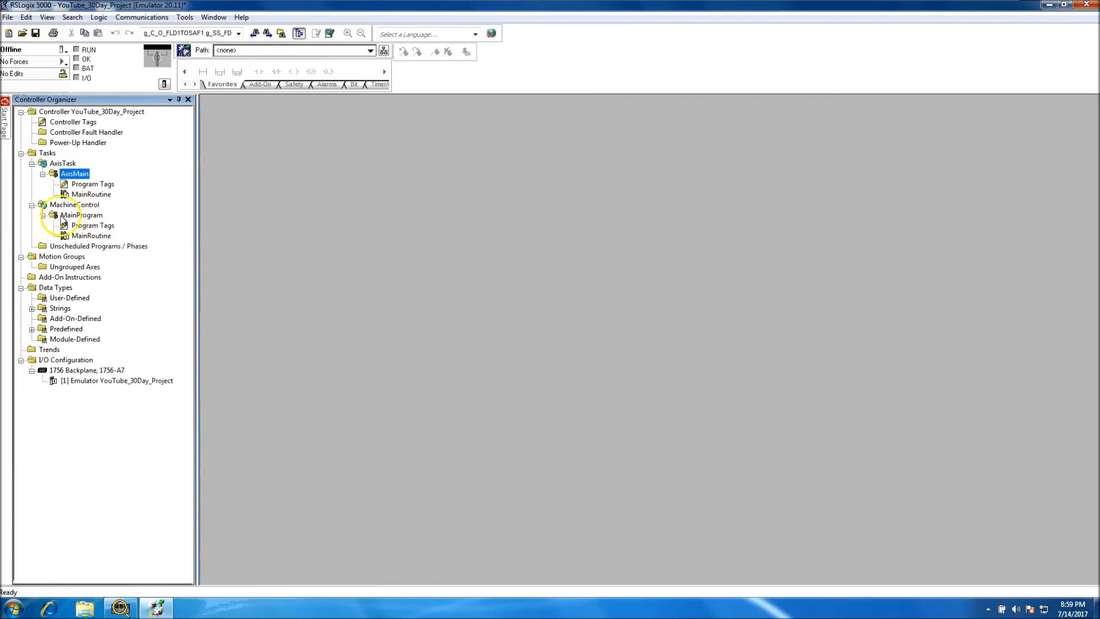
Start a new task under Tasks with the name VirtualMaster
{"action": "right_click", "coordinate": [58, 165]}
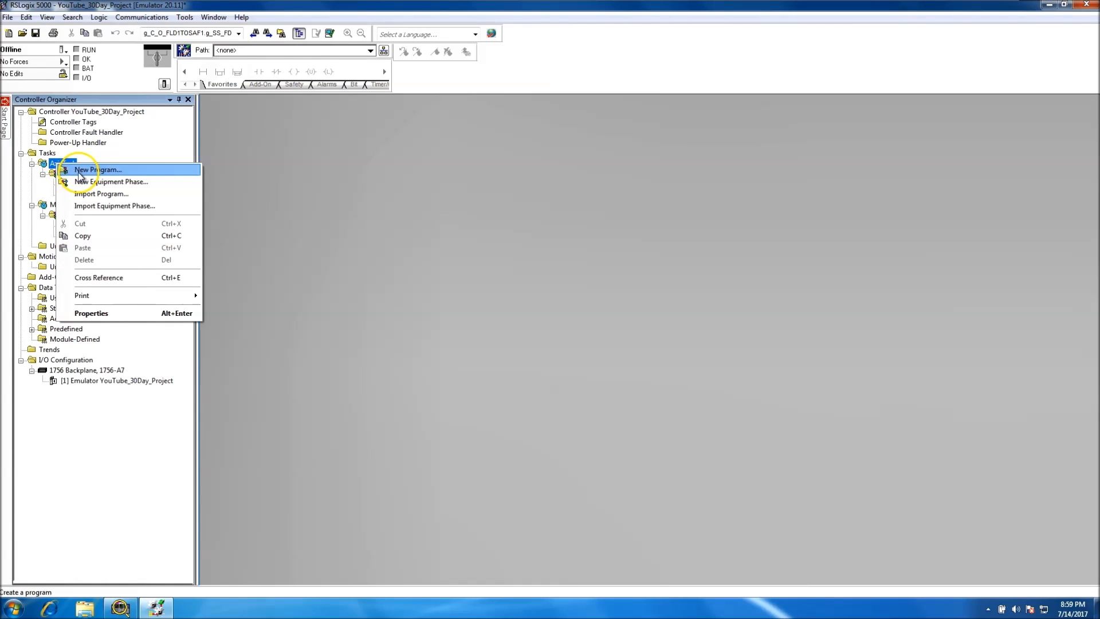
{"action": "left_click", "coordinate": [51, 152]}
{"action": "right_click", "coordinate": [55, 152]}
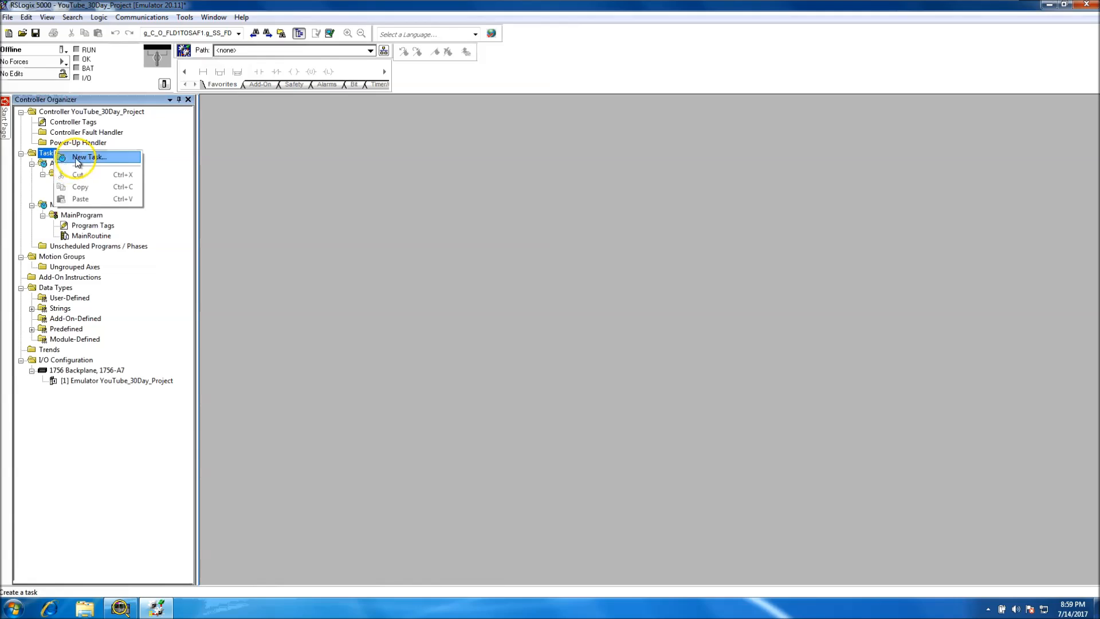
{"action": "left_click", "coordinate": [80, 157]}
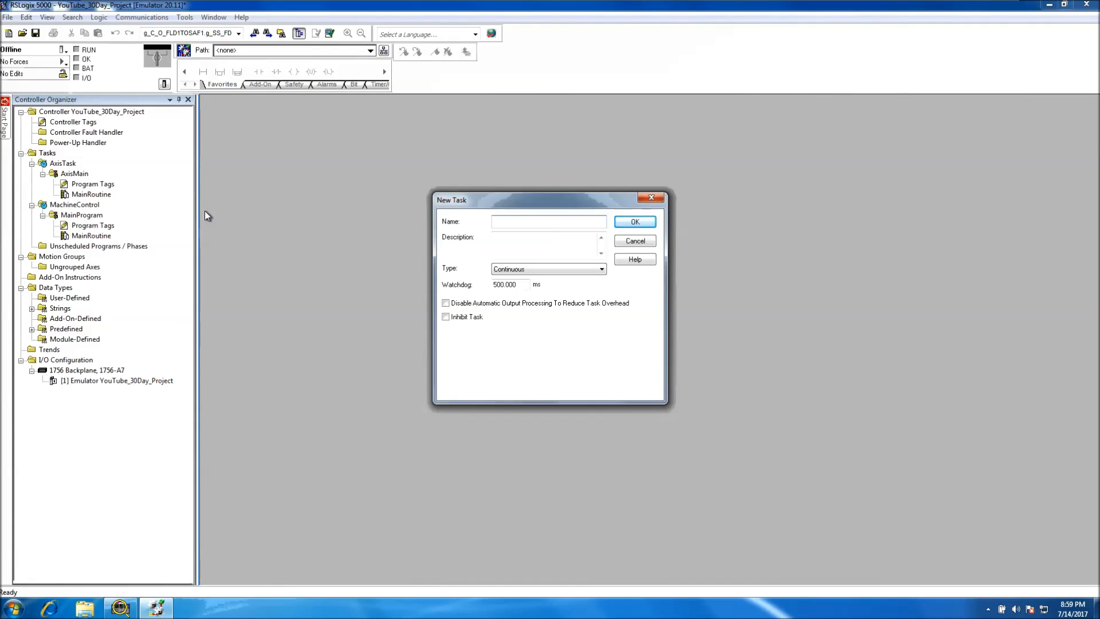
{"action": "type", "text": "VirtualMaster"}
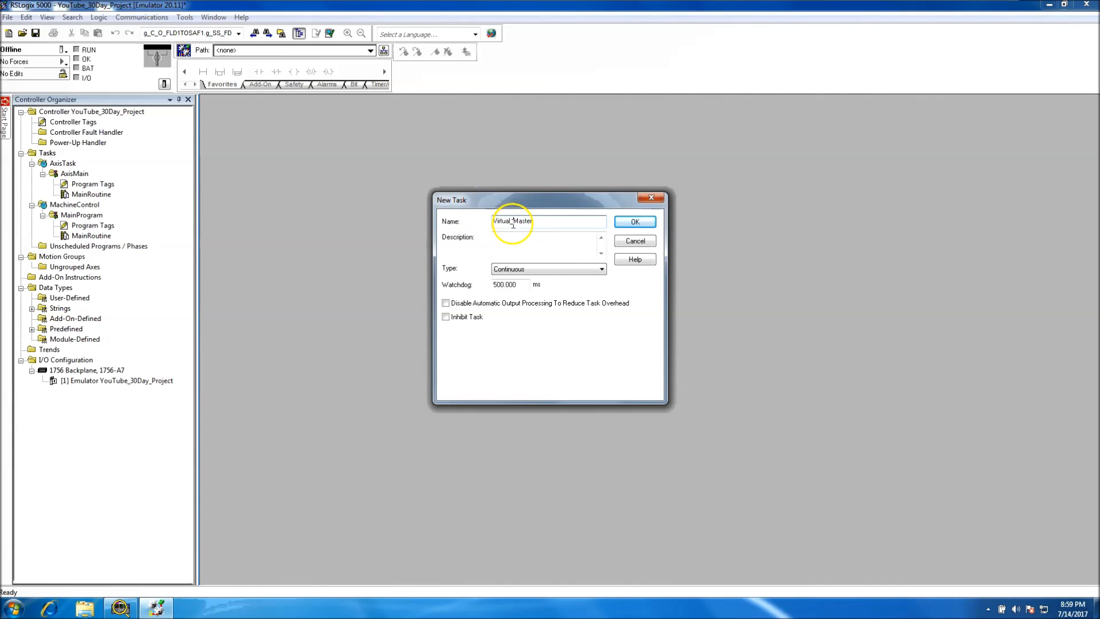
Switch the new VirtualMaster task's type to Event and look through its trigger options
{"action": "left_click", "coordinate": [600, 269]}
{"action": "left_click", "coordinate": [586, 295]}
{"action": "left_click", "coordinate": [590, 289]}
{"action": "left_click", "coordinate": [601, 285]}
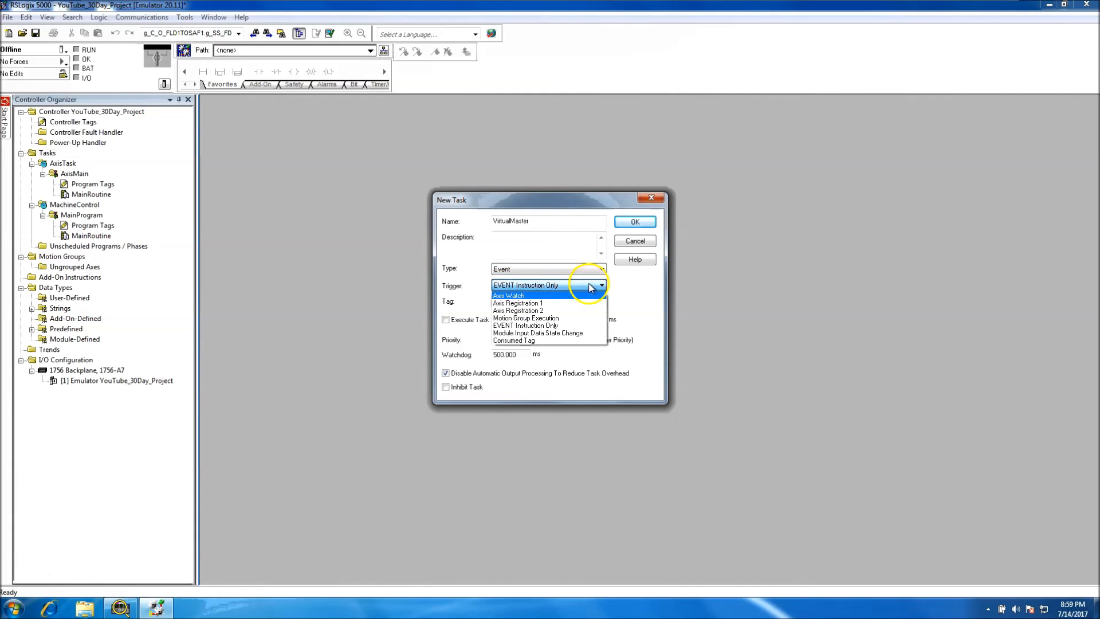
{"action": "left_click", "coordinate": [601, 286]}
Set the VirtualMaster task's type to Periodic with a period of 50 ms and create the task
{"action": "left_click", "coordinate": [601, 271]}
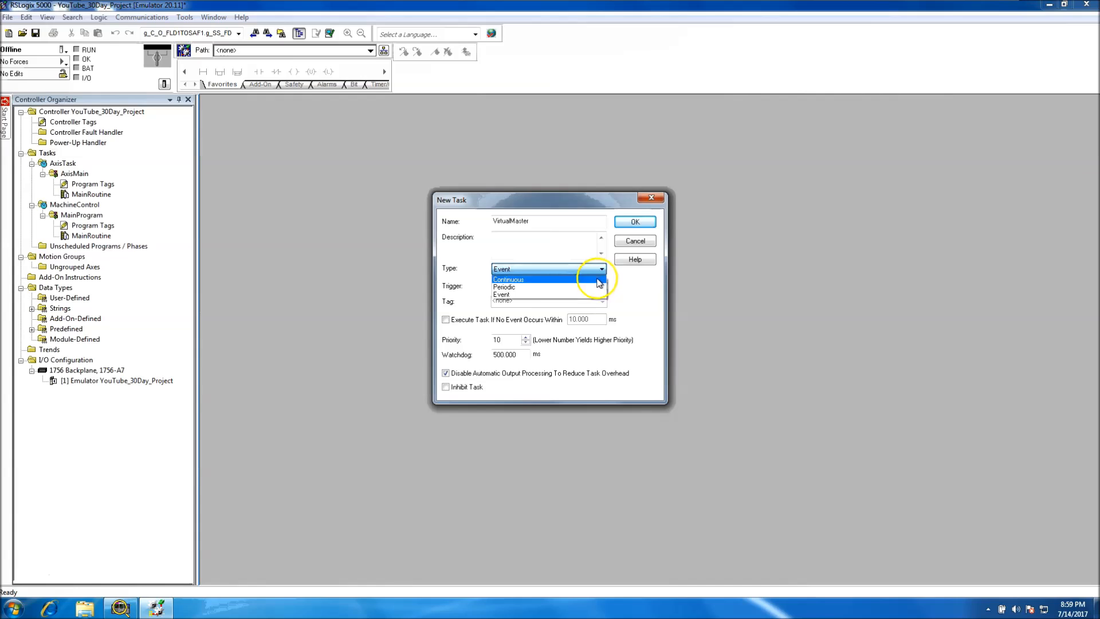
{"action": "left_click", "coordinate": [595, 285]}
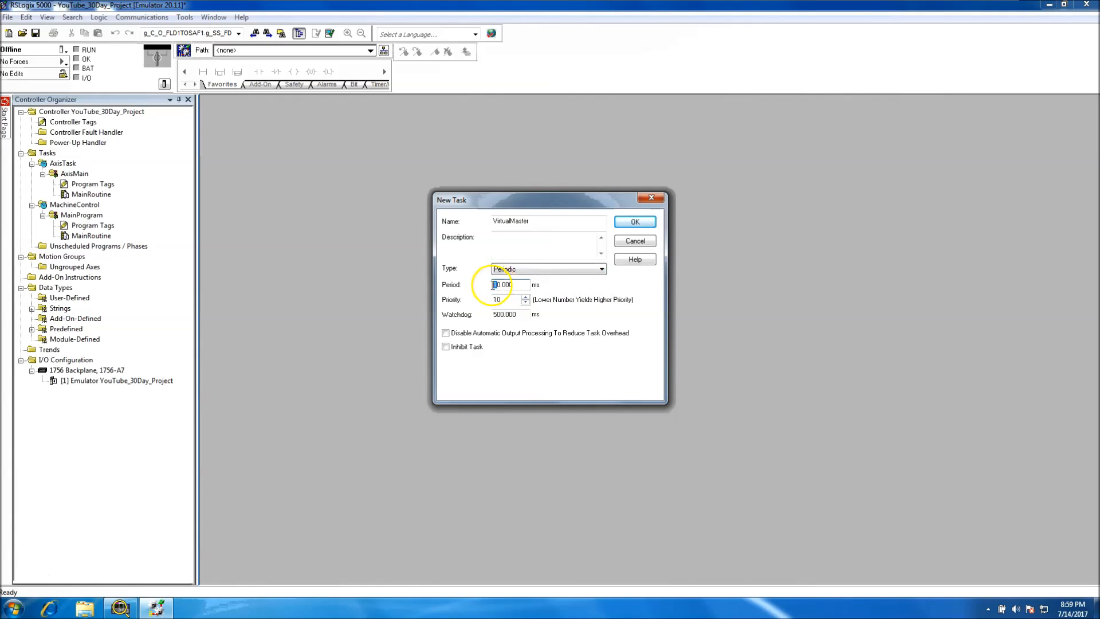
{"action": "left_click_drag", "start_coordinate": [502, 285], "coordinate": [485, 284]}
{"action": "left_click", "coordinate": [646, 227]}
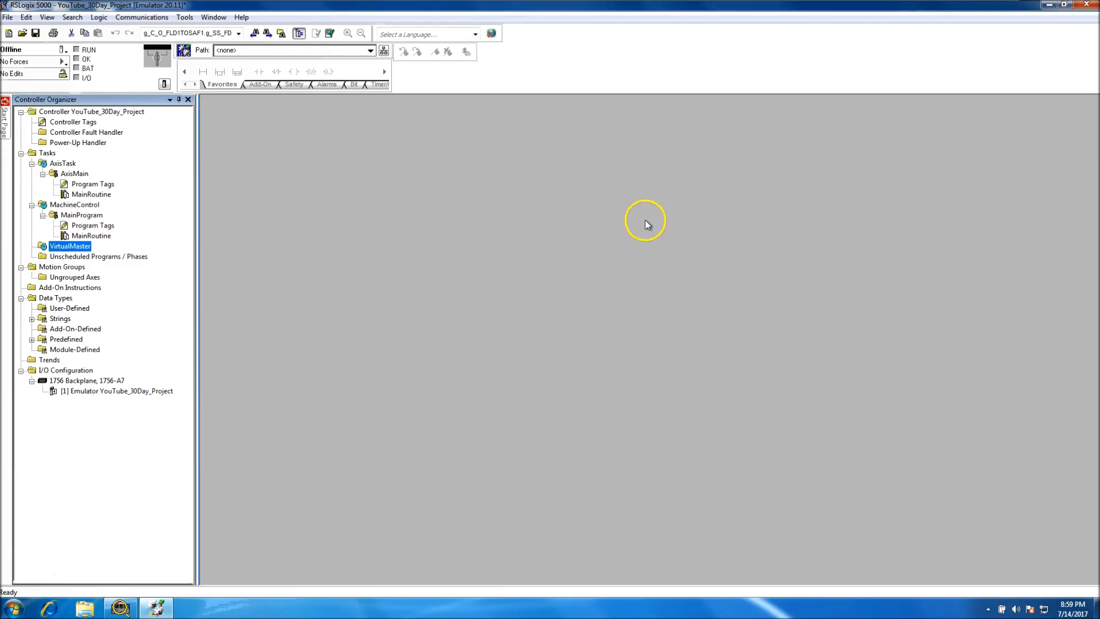
Set the VirtualMaster task's watchdog to 1500 ms, apply the change and close its properties
{"action": "right_click", "coordinate": [57, 249]}
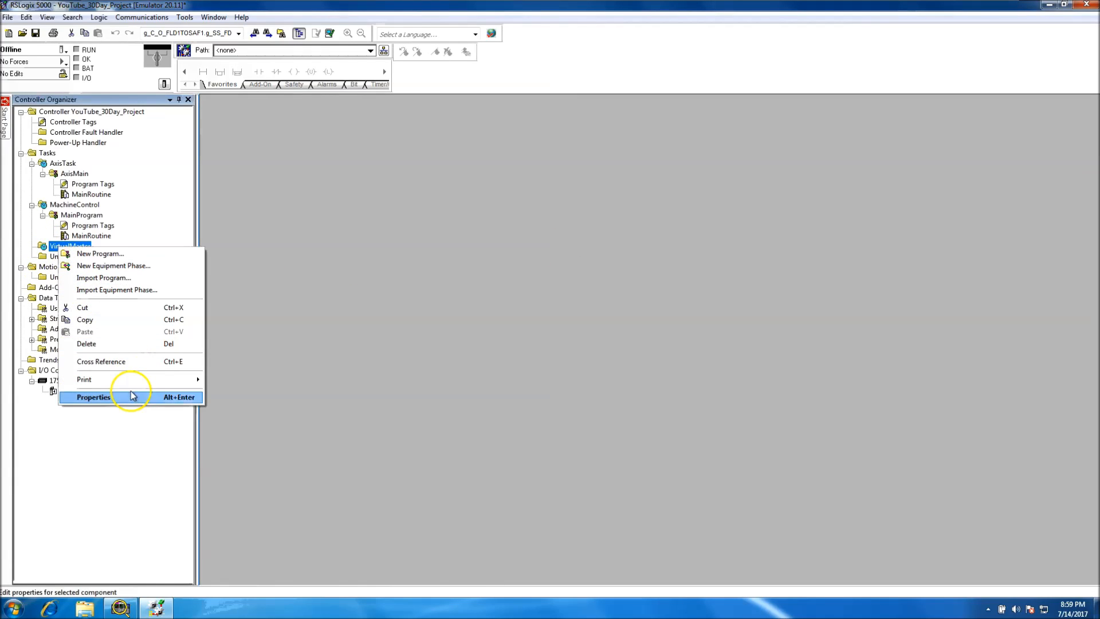
{"action": "left_click", "coordinate": [177, 395]}
{"action": "left_click", "coordinate": [306, 171]}
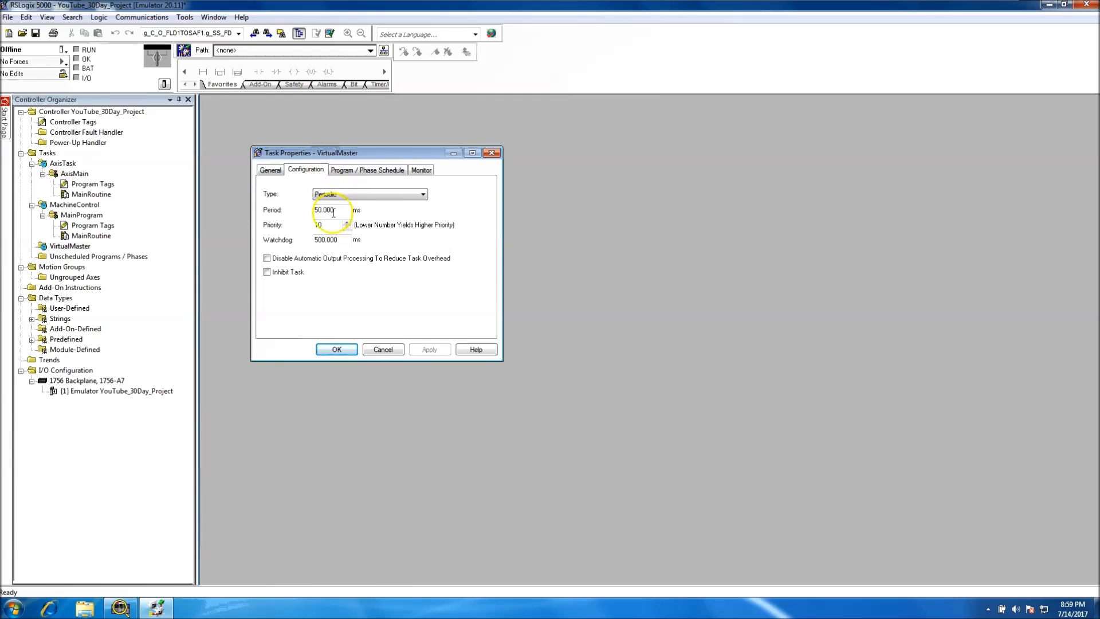
{"action": "left_click", "coordinate": [314, 240]}
{"action": "type", "text": "1"}
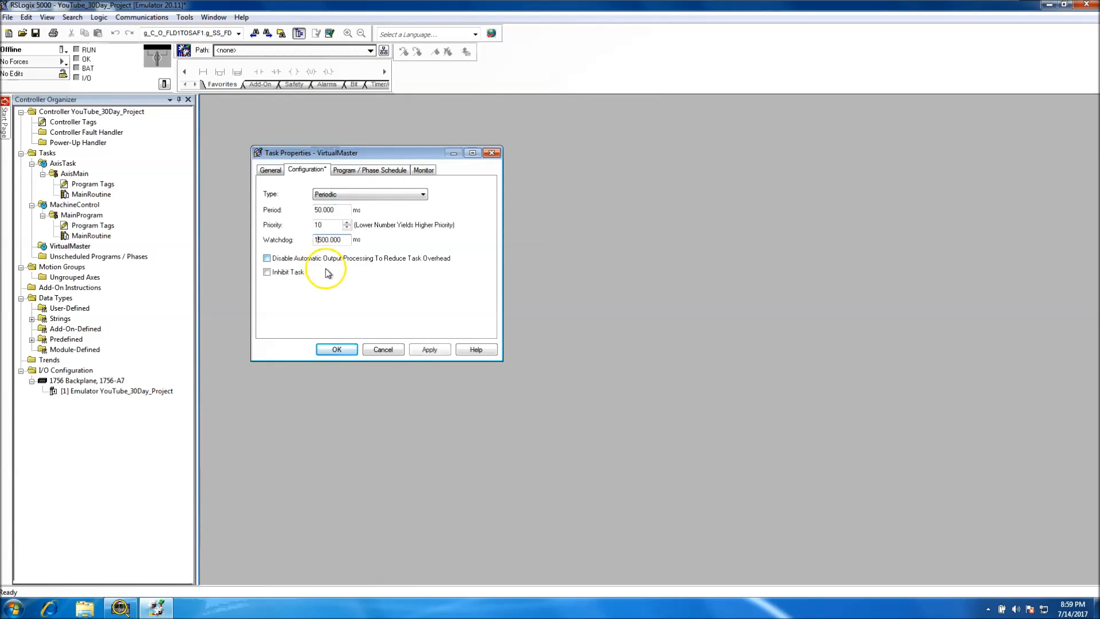
{"action": "left_click", "coordinate": [430, 349]}
{"action": "left_click", "coordinate": [336, 350]}
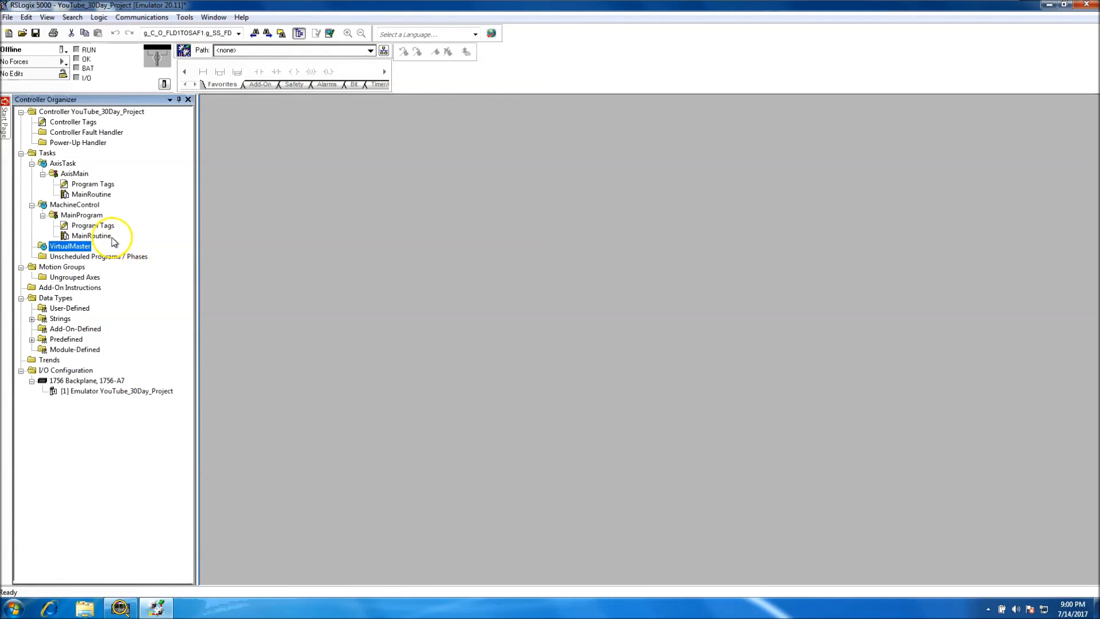
Set the MachineControl task's watchdog to 1500 ms, apply the change and close its properties
{"action": "right_click", "coordinate": [91, 206]}
{"action": "left_click", "coordinate": [172, 356]}
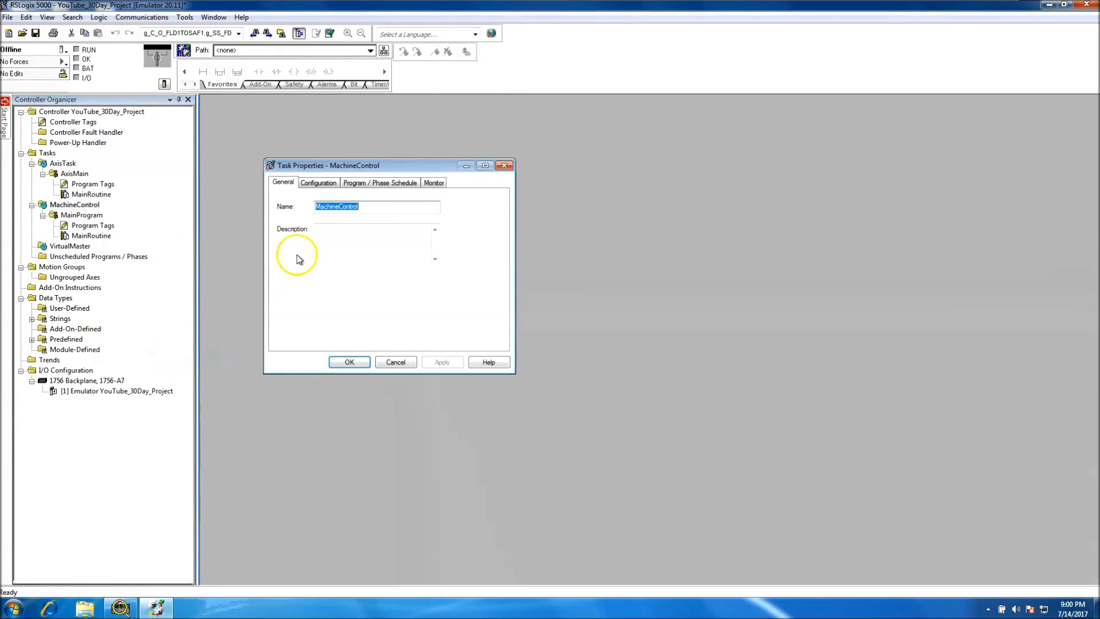
{"action": "left_click", "coordinate": [318, 182]}
{"action": "left_click", "coordinate": [329, 253]}
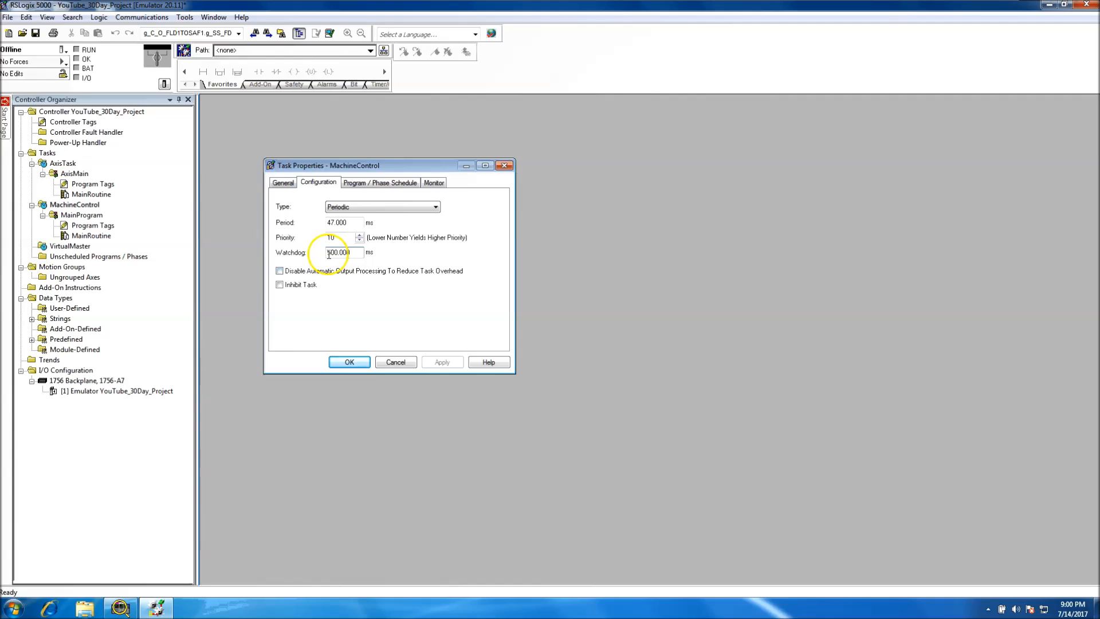
{"action": "type", "text": "1"}
{"action": "left_click", "coordinate": [441, 362]}
{"action": "left_click", "coordinate": [349, 362]}
Create a program named VirtualMaster_MainProgram in the VirtualMaster task and expand it
{"action": "left_click", "coordinate": [71, 246]}
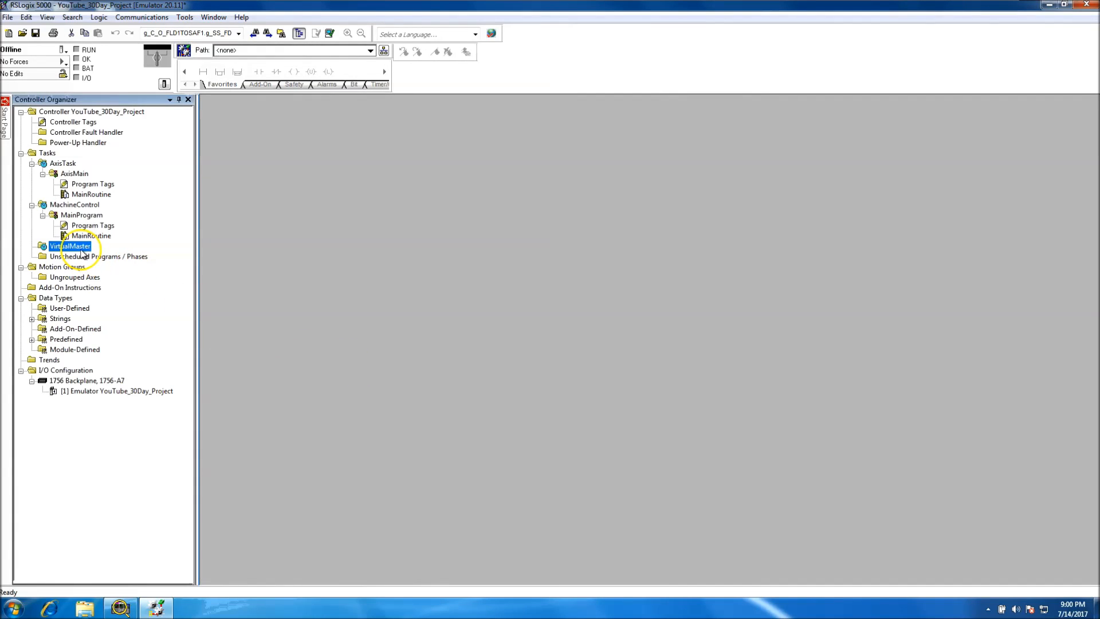
{"action": "right_click", "coordinate": [80, 247]}
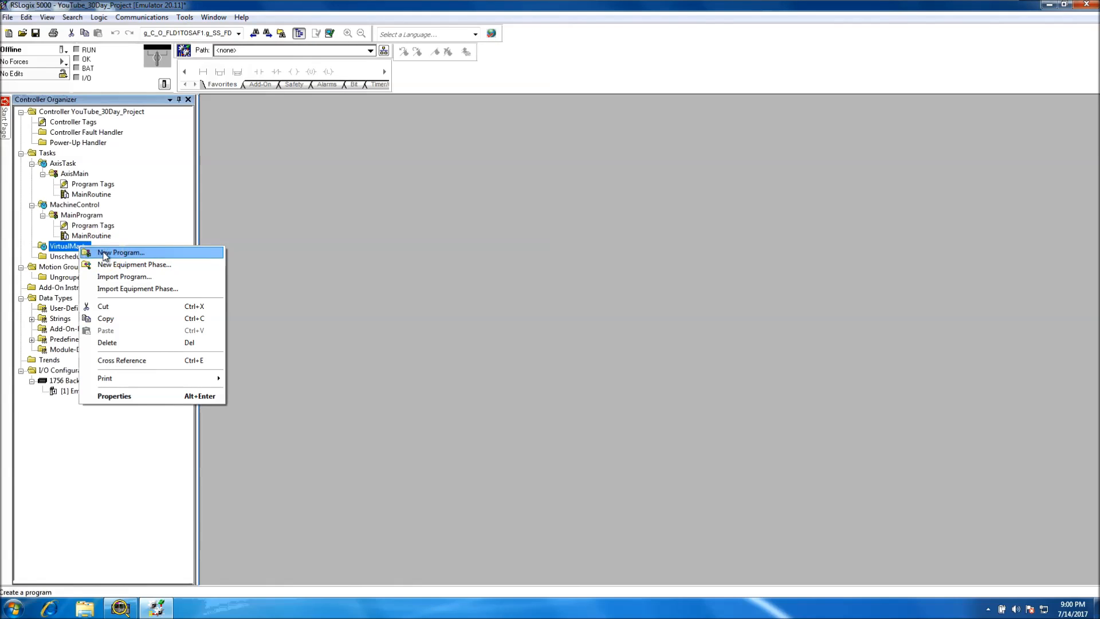
{"action": "left_click", "coordinate": [105, 253]}
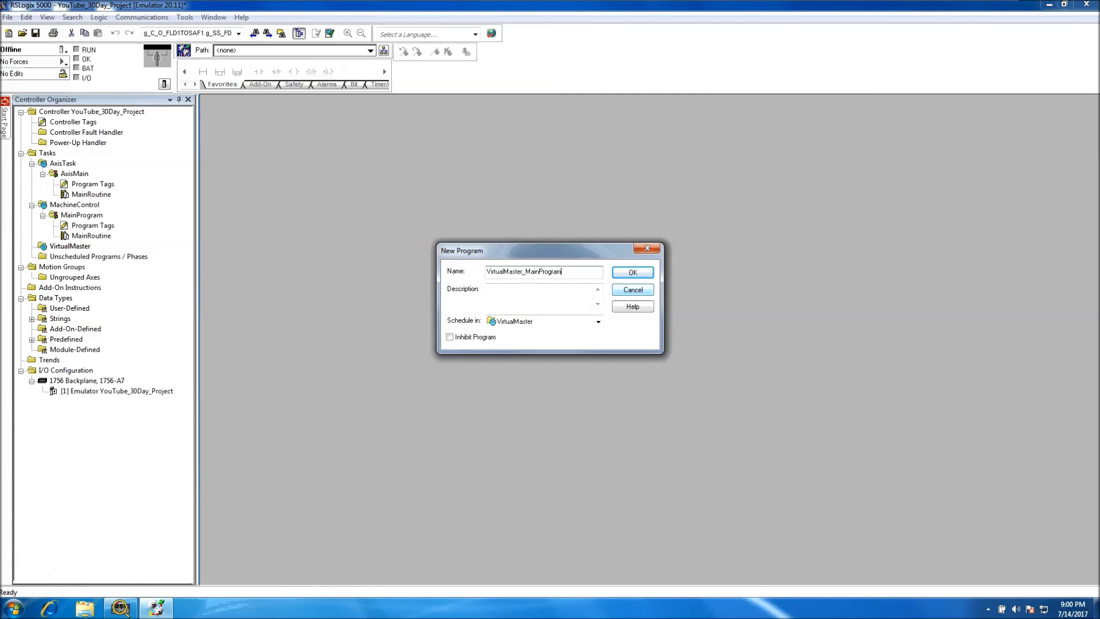
{"action": "left_click", "coordinate": [632, 273]}
{"action": "left_click", "coordinate": [42, 256]}
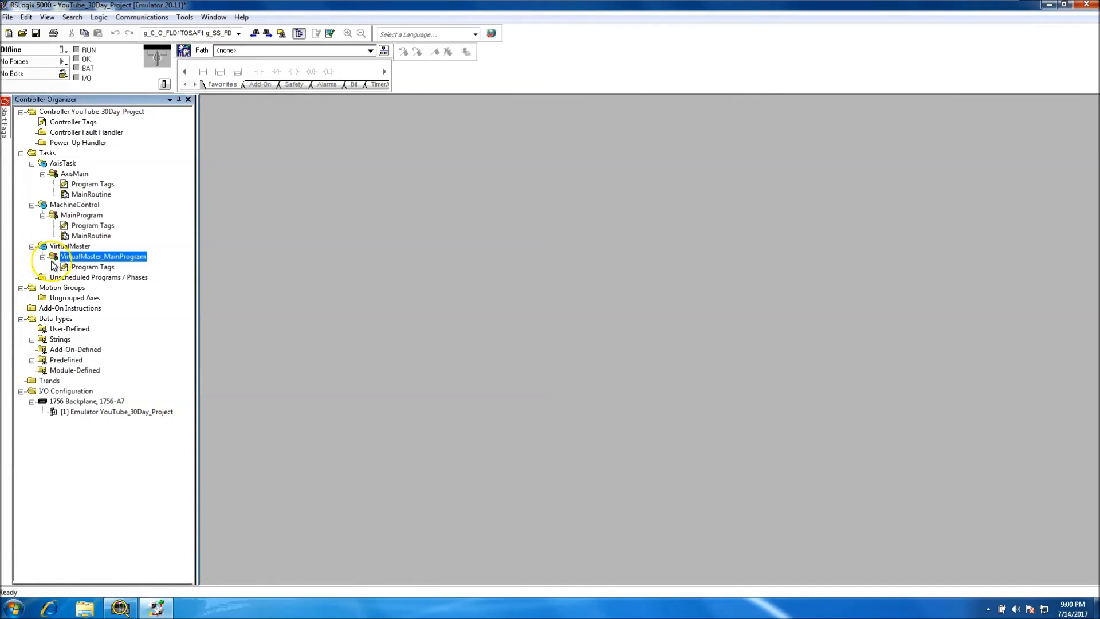
Add a ladder diagram routine named MainProgram to VirtualMaster_MainProgram, assigned as its main routine
{"action": "right_click", "coordinate": [86, 259]}
{"action": "left_click", "coordinate": [92, 266]}
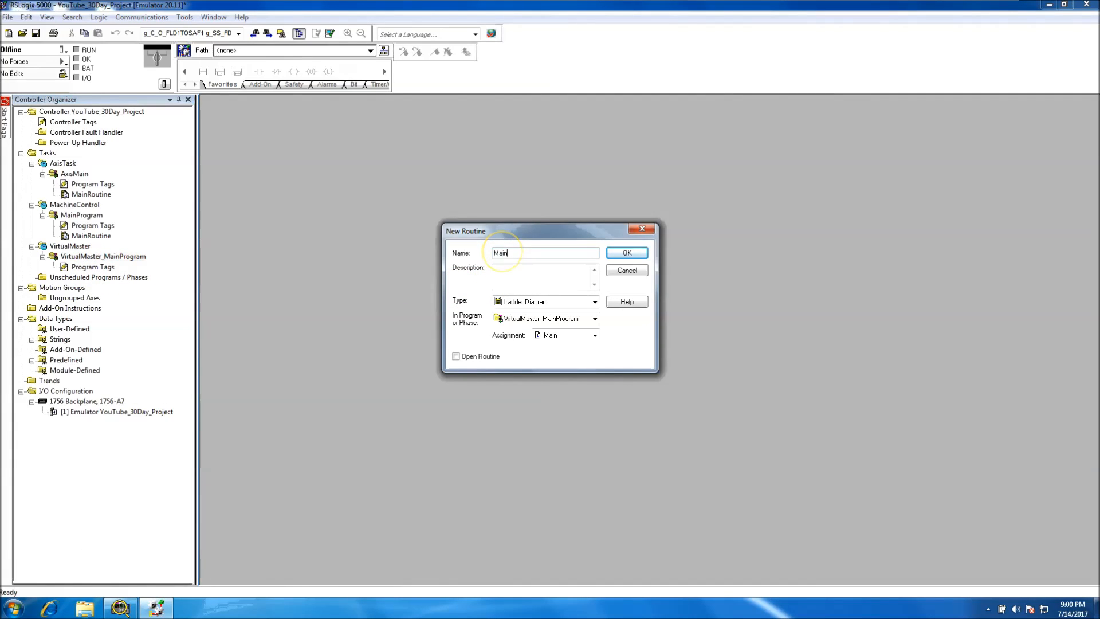
{"action": "type", "text": "MainProgram"}
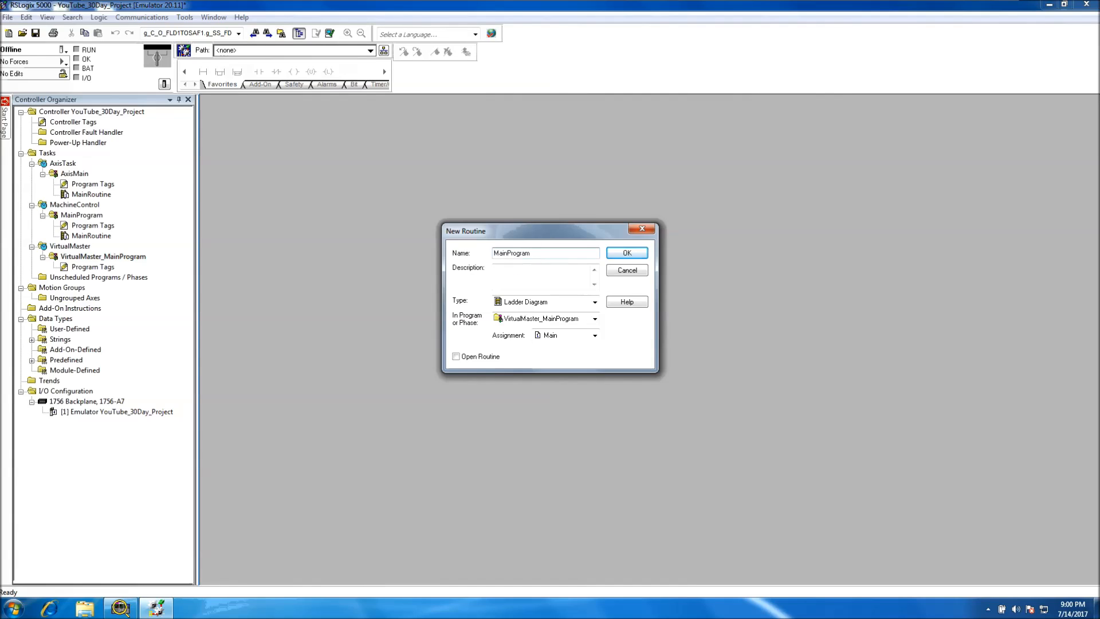
{"action": "left_click", "coordinate": [628, 254]}
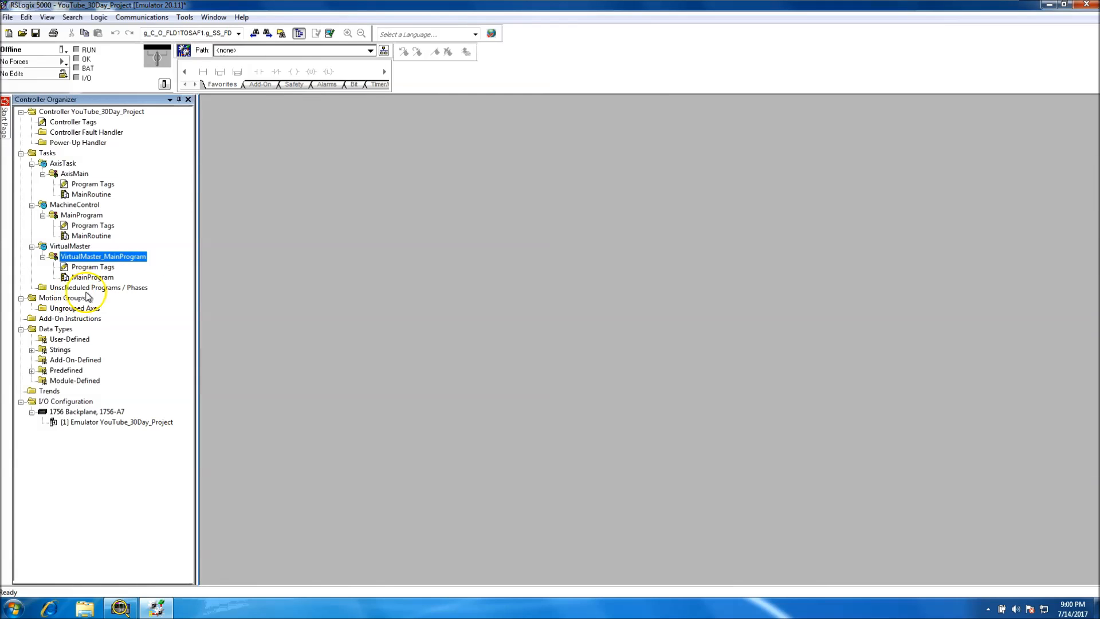
{"action": "left_click", "coordinate": [63, 164]}
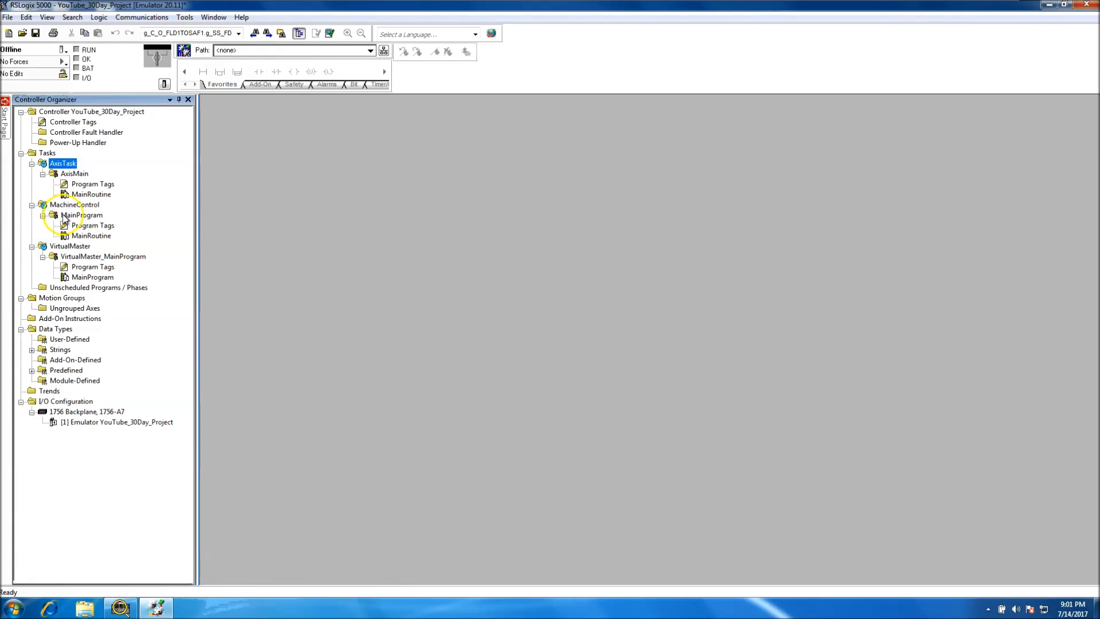
{"action": "right_click", "coordinate": [67, 166]}
{"action": "left_click", "coordinate": [95, 171]}
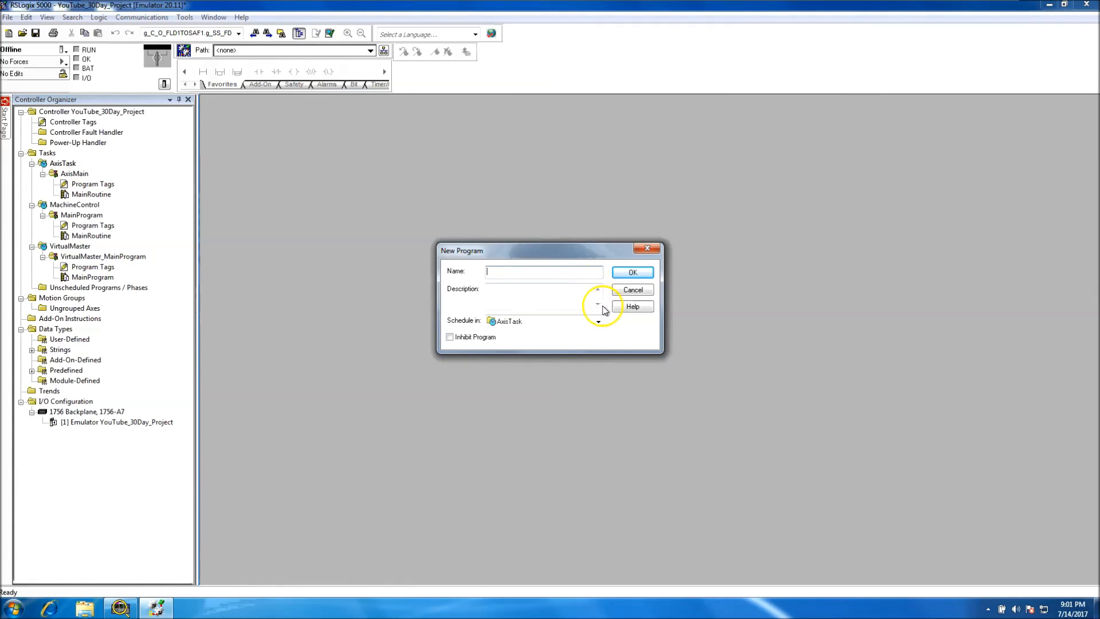
{"action": "left_click", "coordinate": [632, 289]}
Start a new task under Tasks with the name StateMachine
{"action": "right_click", "coordinate": [47, 153]}
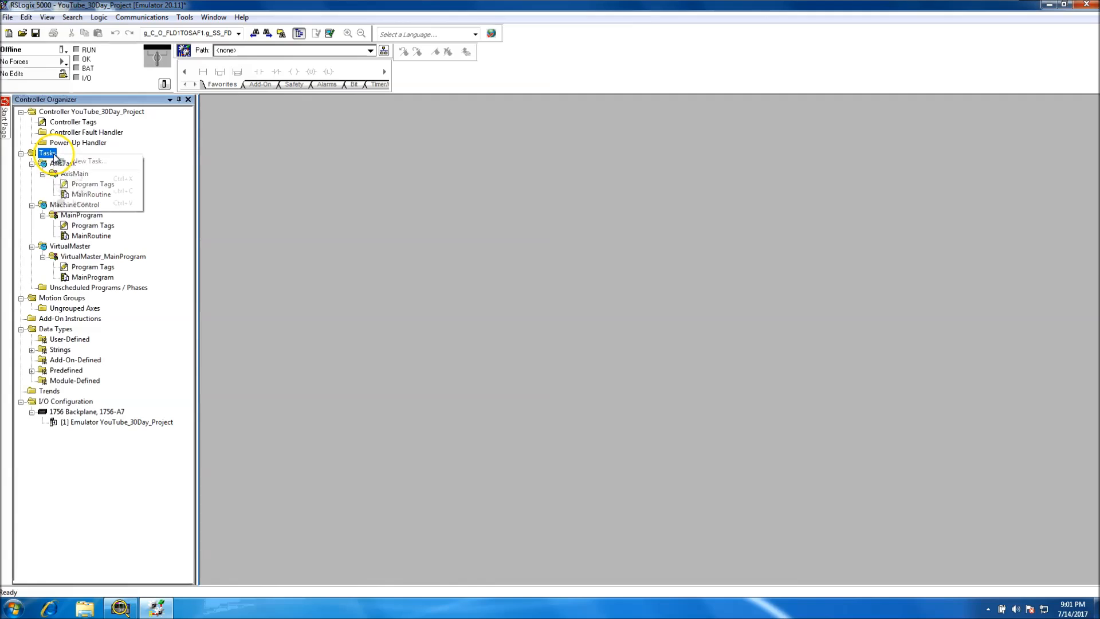
{"action": "left_click", "coordinate": [68, 161]}
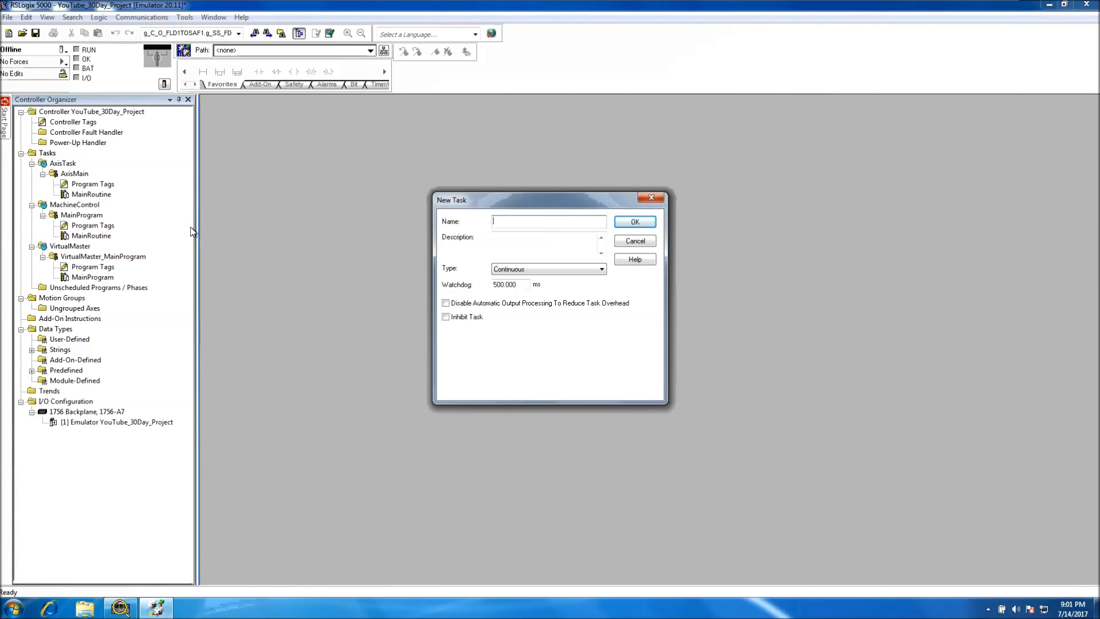
{"action": "type", "text": "Staet"}
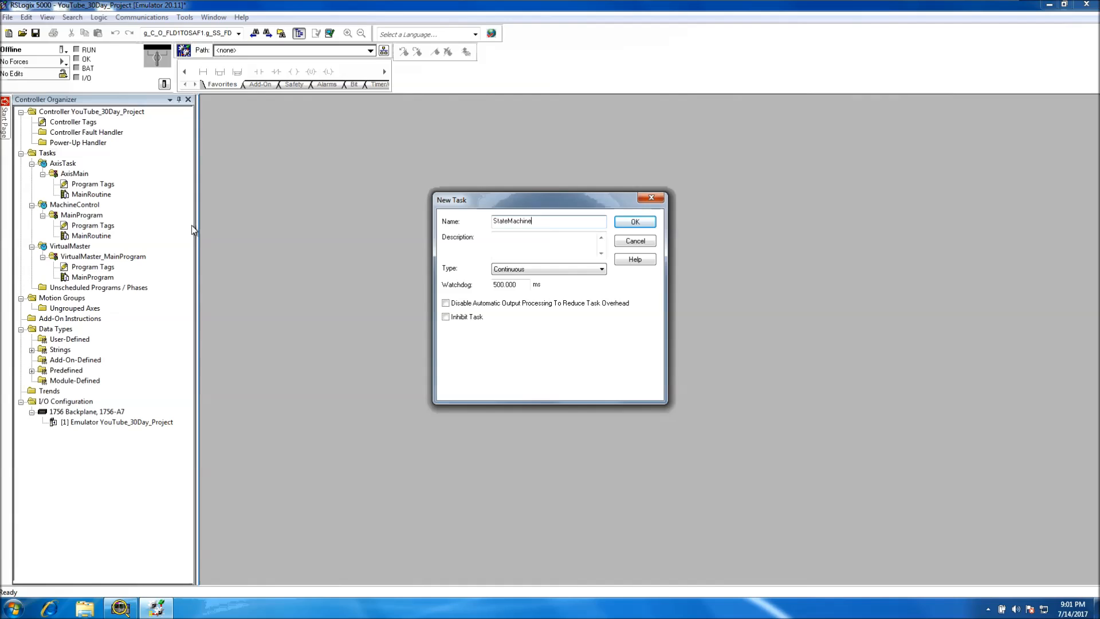
Set the StateMachine task's type to Periodic with a period of 80 ms and create the task
{"action": "left_click", "coordinate": [600, 271]}
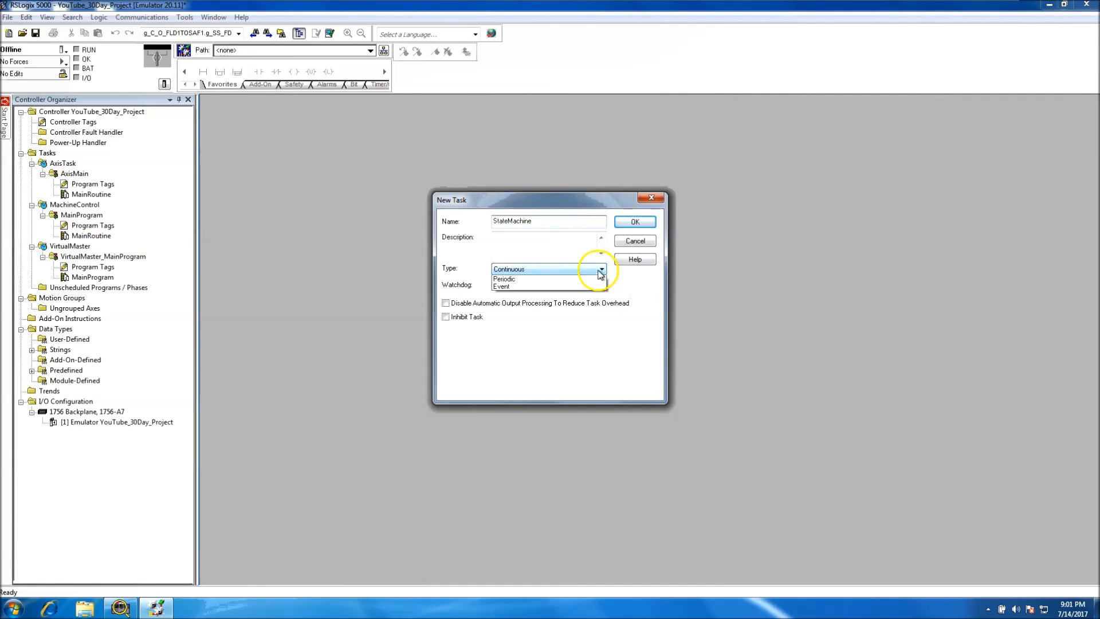
{"action": "left_click", "coordinate": [560, 288]}
{"action": "left_click_drag", "start_coordinate": [501, 284], "coordinate": [481, 291]}
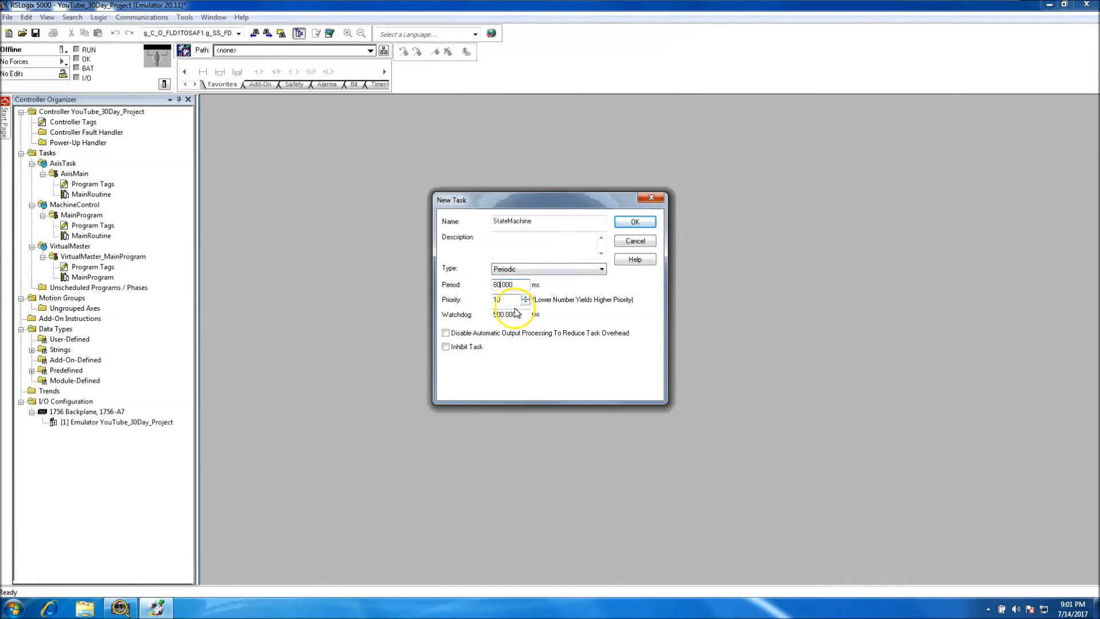
{"action": "left_click", "coordinate": [492, 315]}
{"action": "type", "text": "1"}
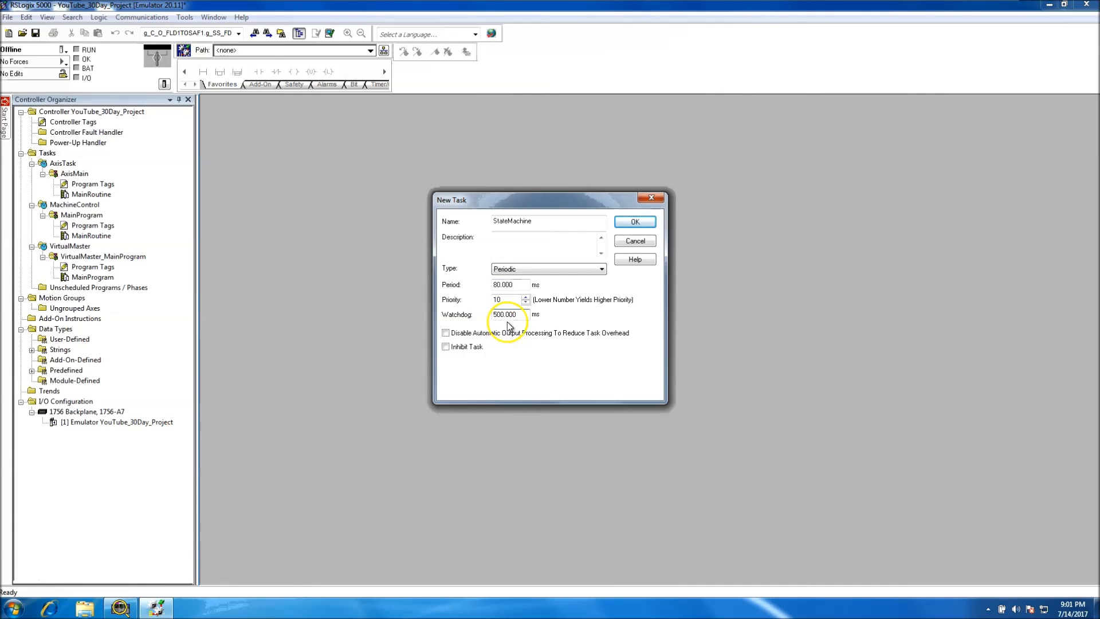
{"action": "left_click", "coordinate": [623, 225]}
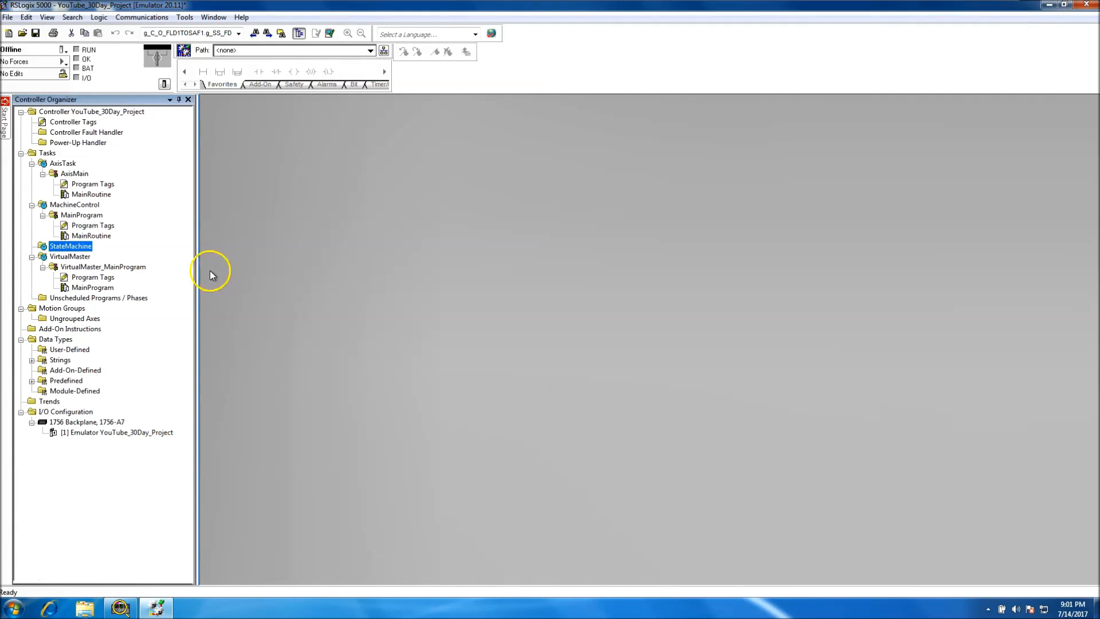
Create a program named StateMachine_Main in the StateMachine task
{"action": "right_click", "coordinate": [53, 248]}
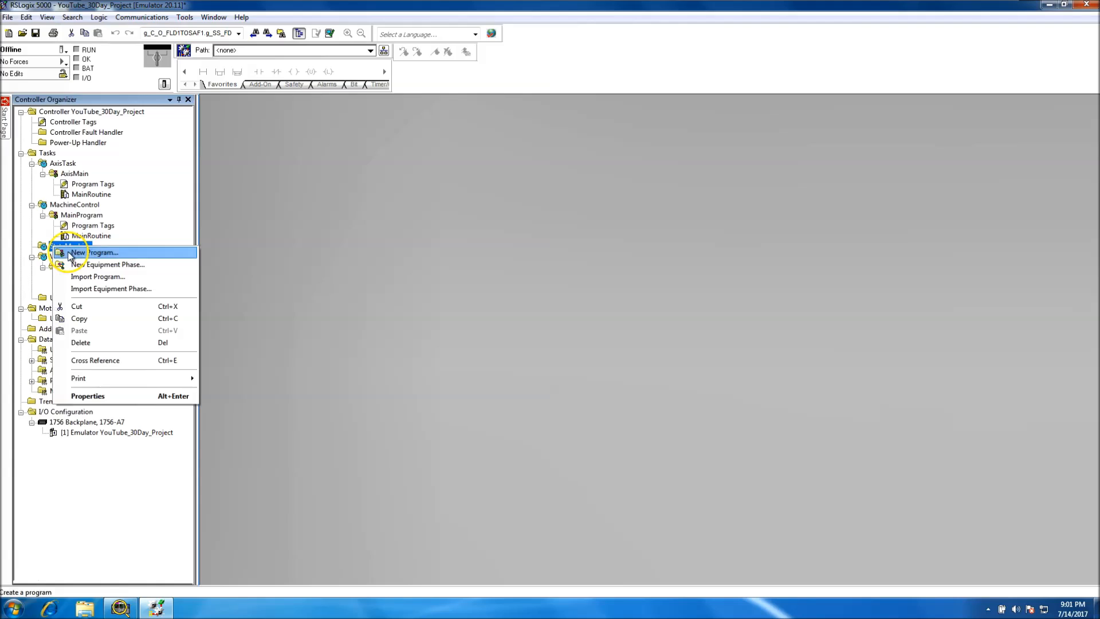
{"action": "left_click", "coordinate": [73, 253]}
{"action": "type", "text": "Satet"}
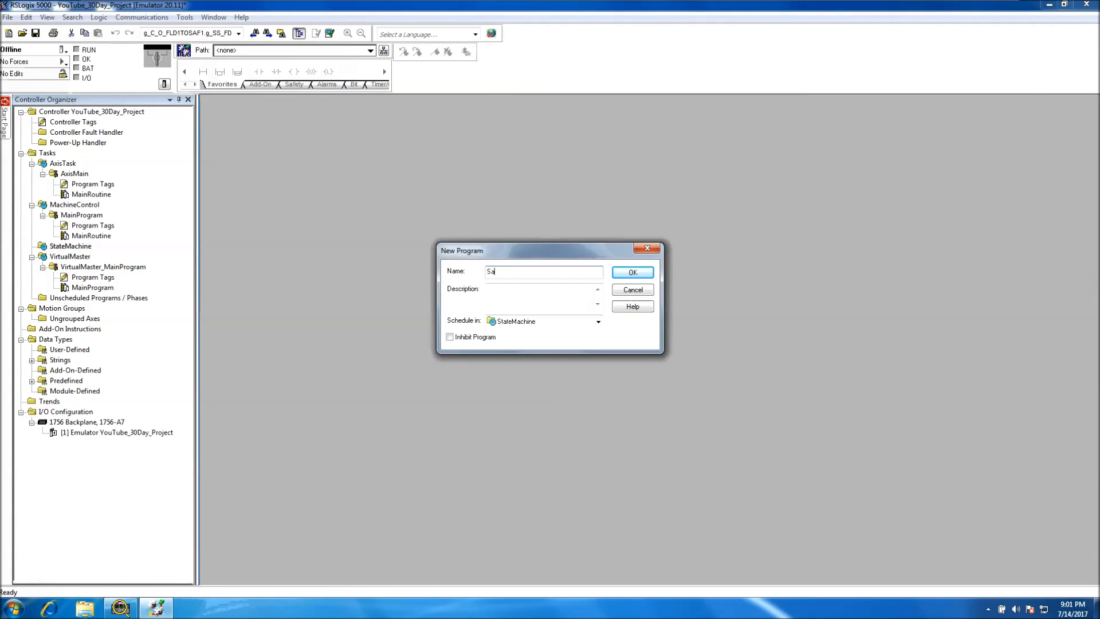
{"action": "key", "text": "BackSpace"}
{"action": "key", "text": "BackSpace"}
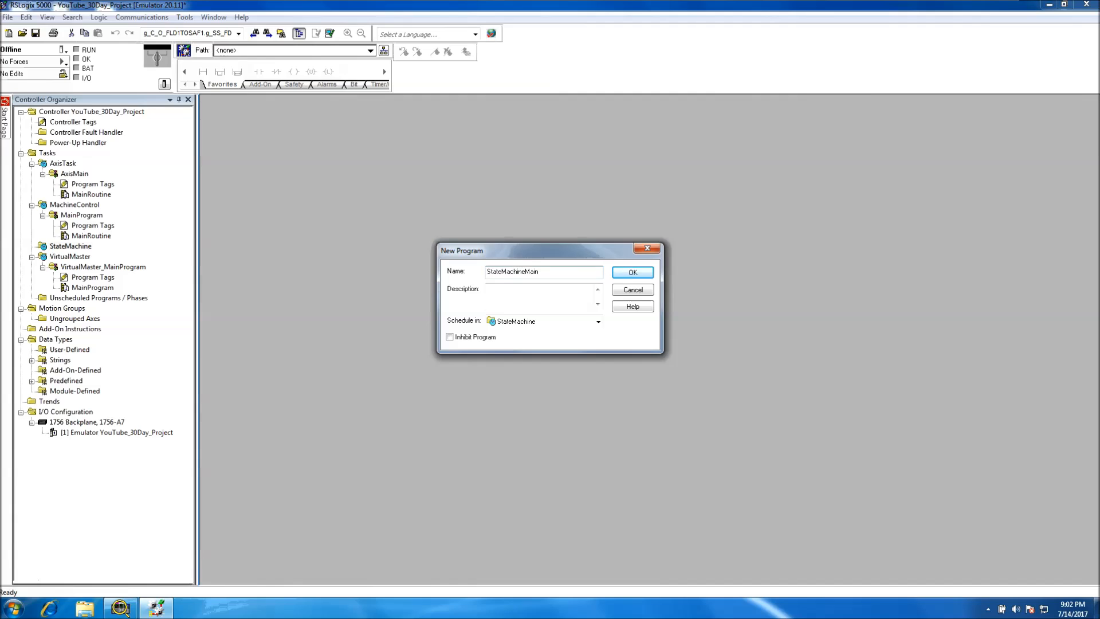
{"action": "type", "text": "_"}
{"action": "left_click", "coordinate": [630, 273]}
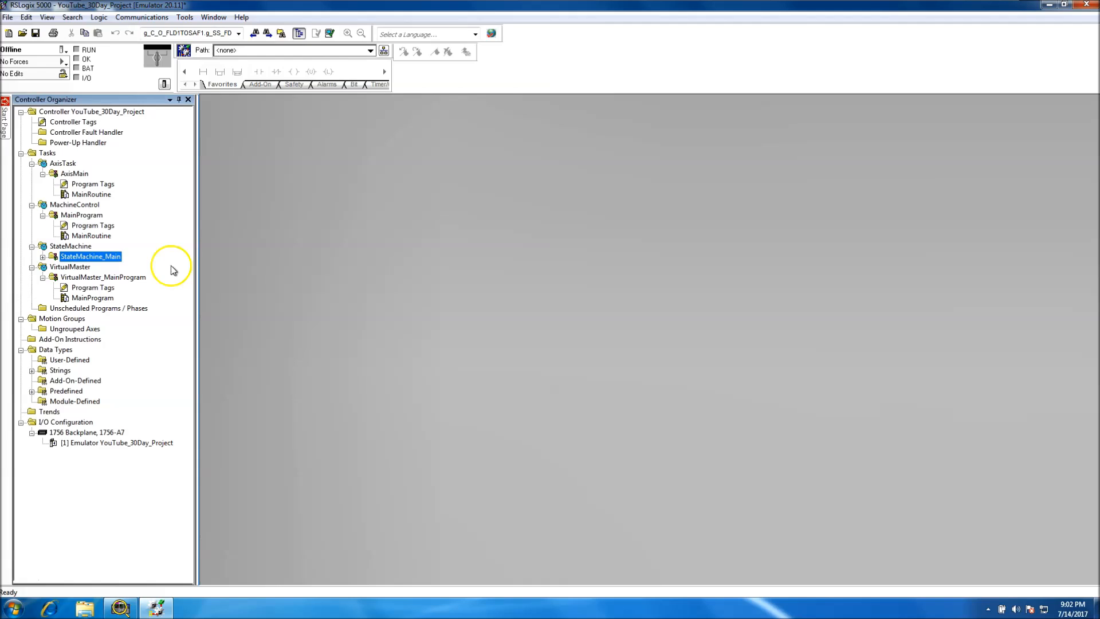
Try to add a second program named MainProgram to the StateMachine task
{"action": "right_click", "coordinate": [57, 247]}
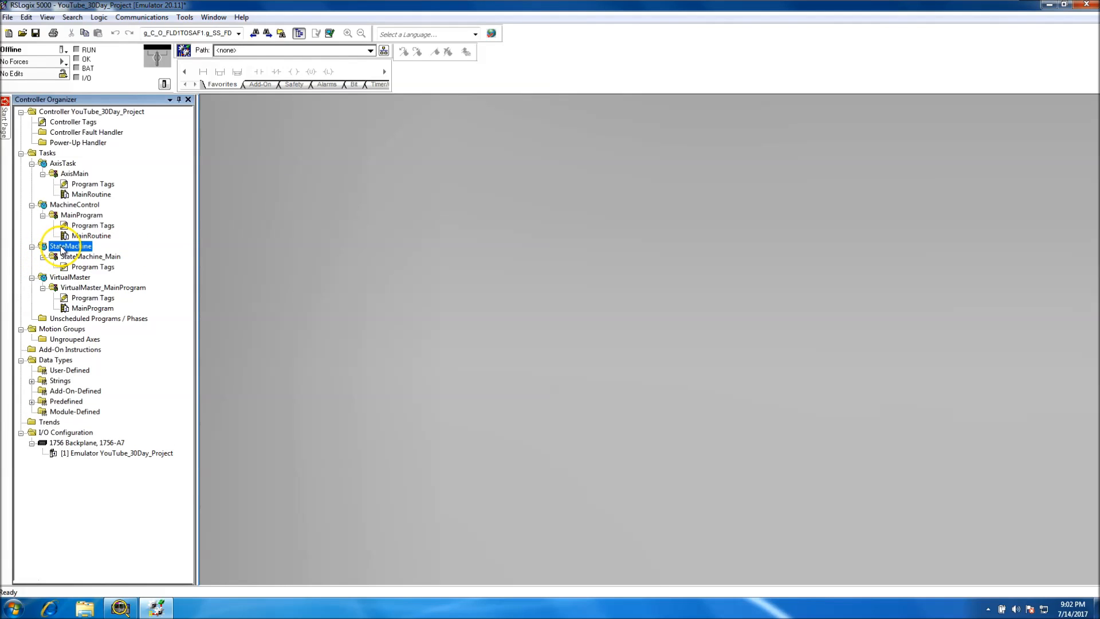
{"action": "left_click", "coordinate": [86, 256]}
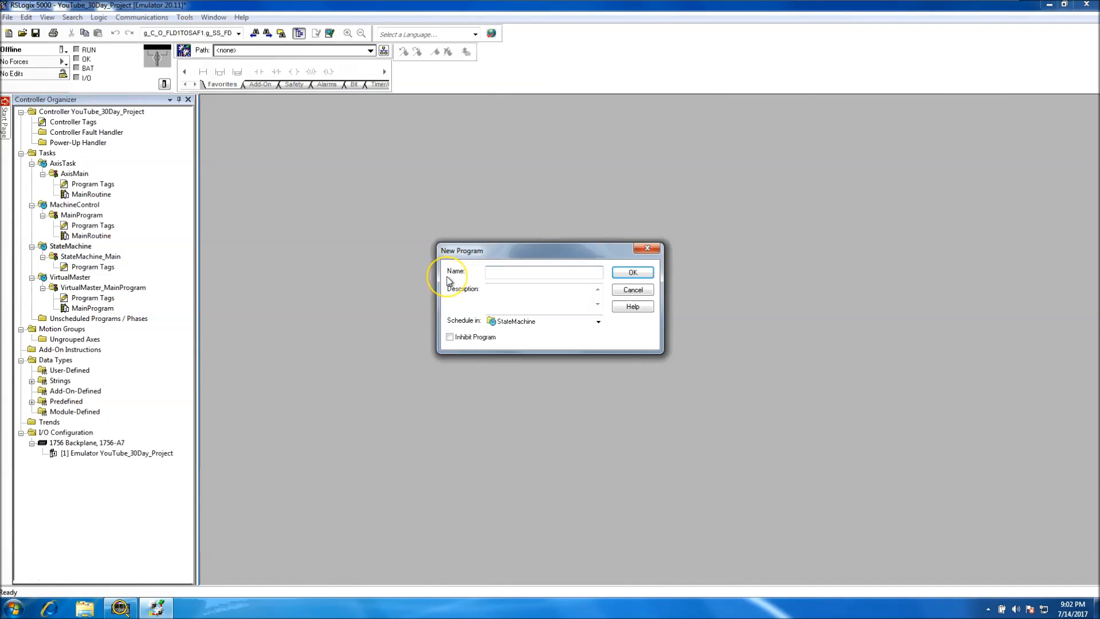
{"action": "type", "text": "MainProgram"}
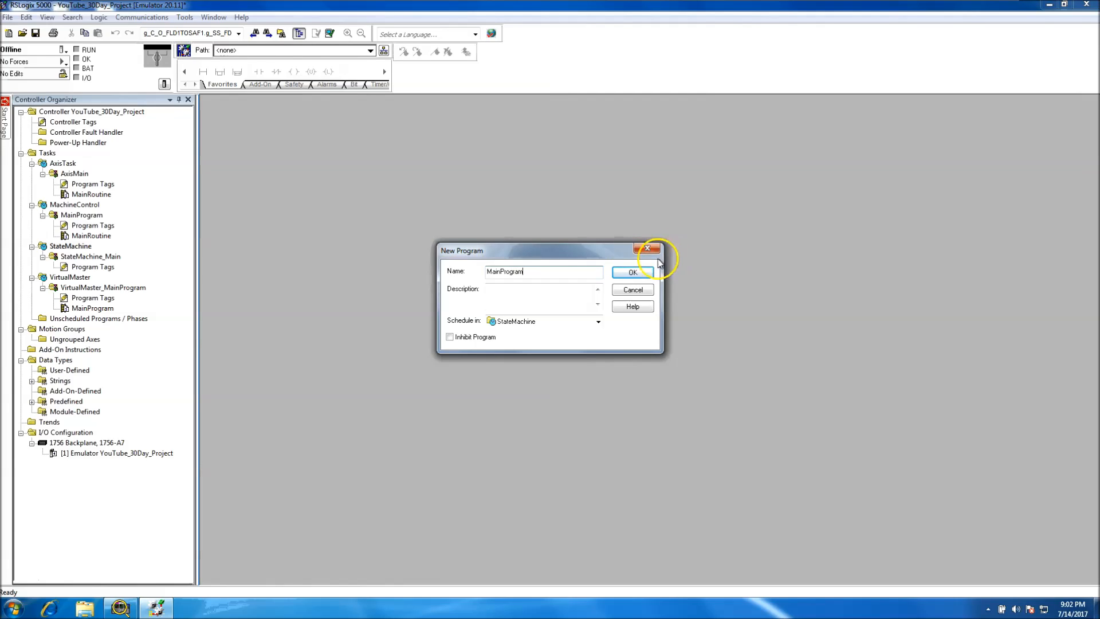
{"action": "left_click", "coordinate": [633, 273]}
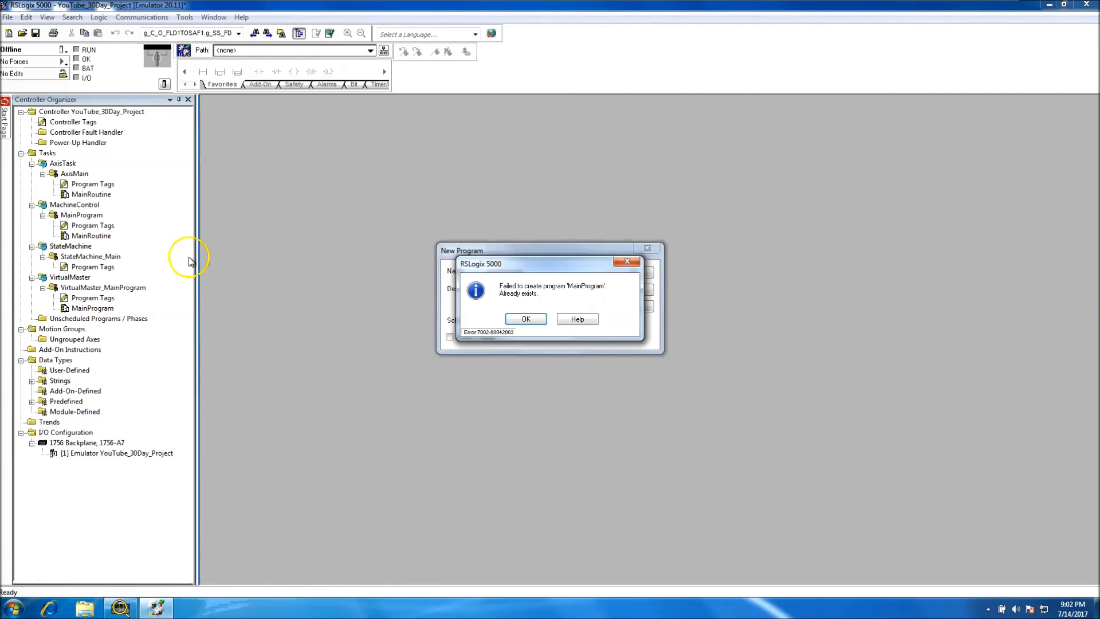
{"action": "left_click", "coordinate": [526, 318]}
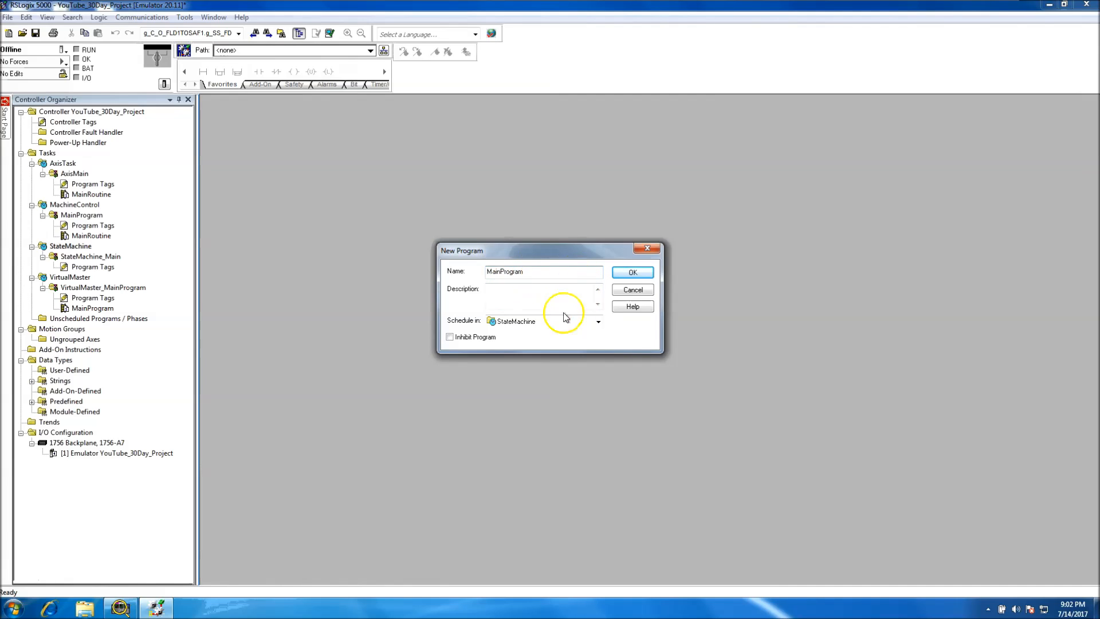
{"action": "left_click", "coordinate": [632, 272]}
{"action": "left_click", "coordinate": [526, 319]}
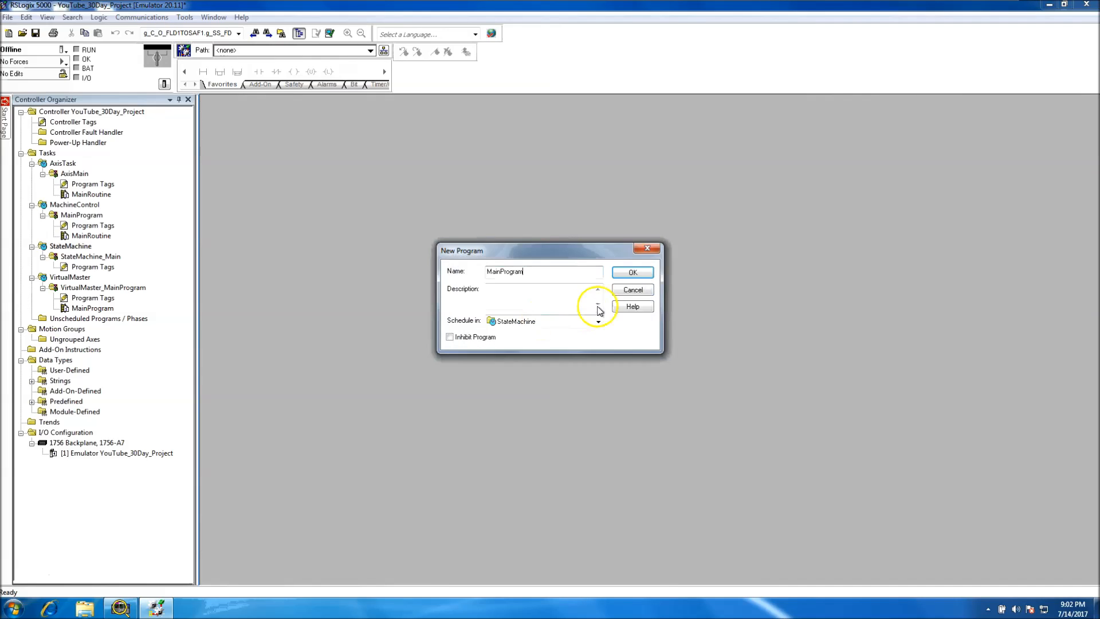
{"action": "left_click", "coordinate": [630, 289]}
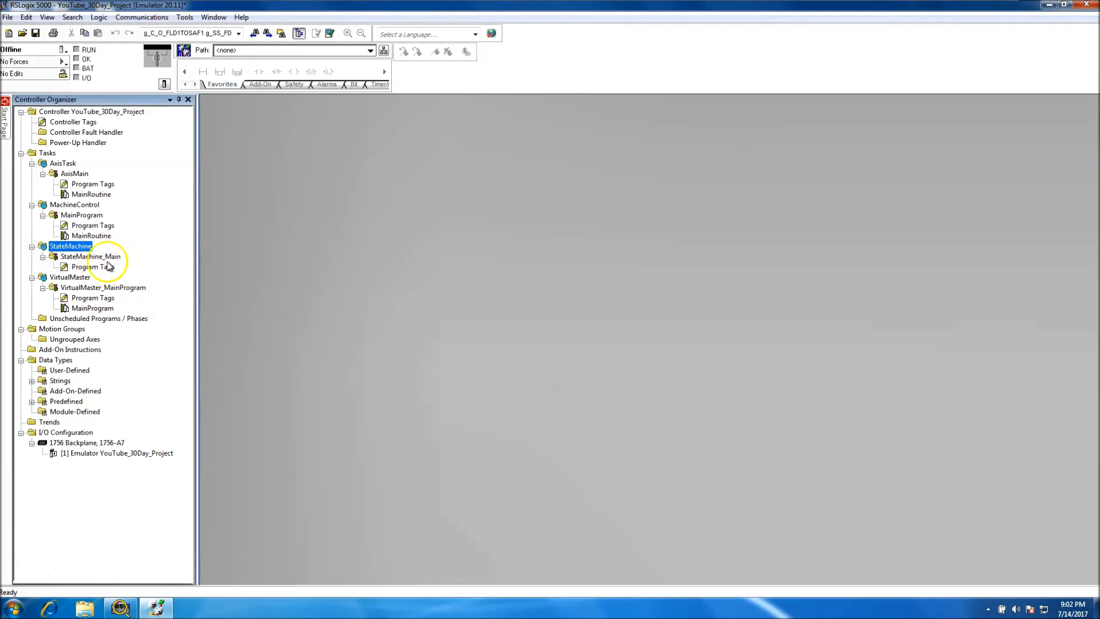
Create a ladder diagram routine named MainProgram as the main routine of the StateMachine_Main program
{"action": "right_click", "coordinate": [89, 256]}
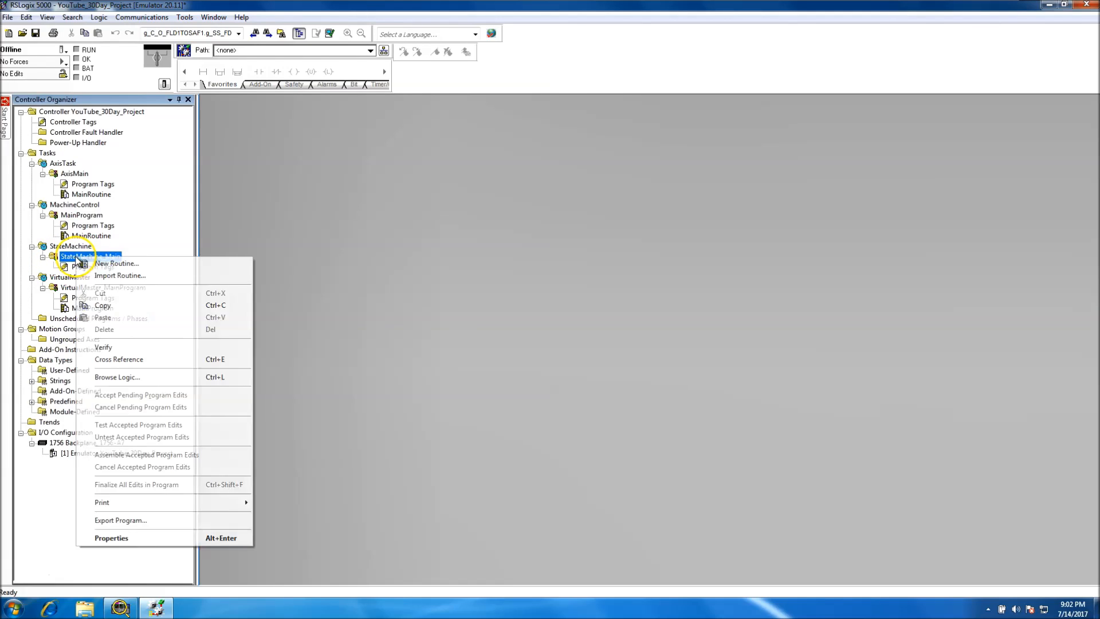
{"action": "left_click", "coordinate": [114, 261]}
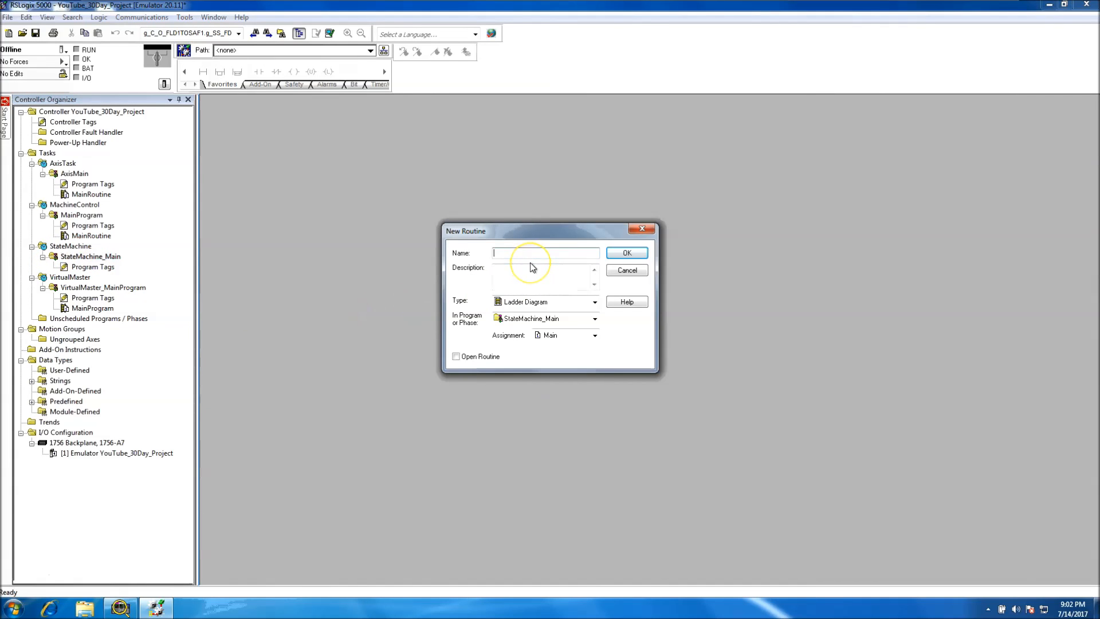
{"action": "type", "text": "MainProgram"}
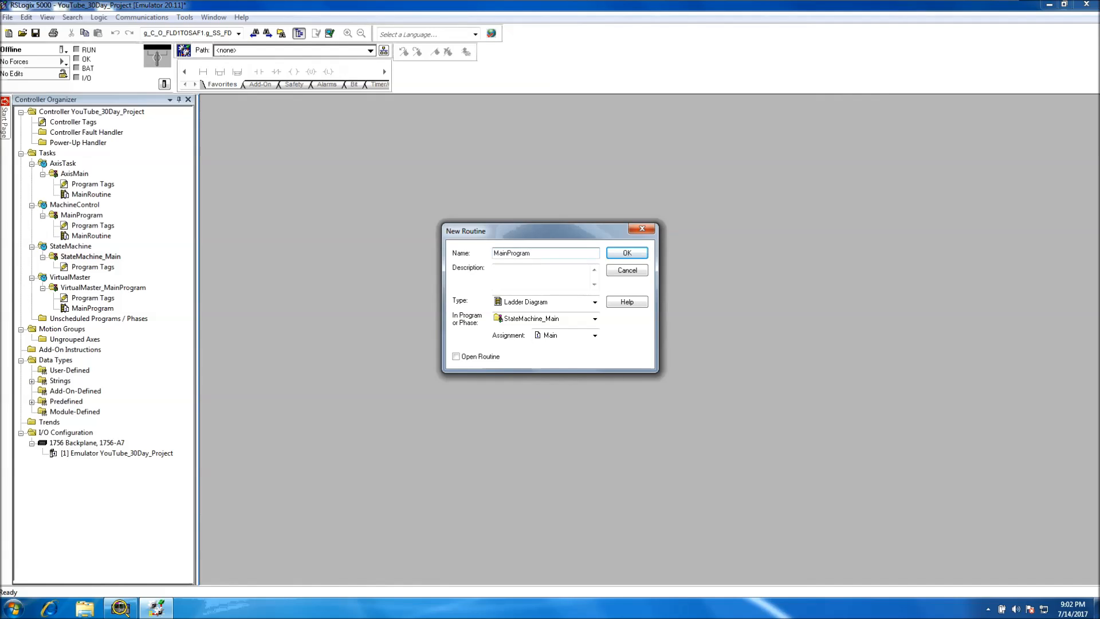
{"action": "left_click", "coordinate": [627, 253]}
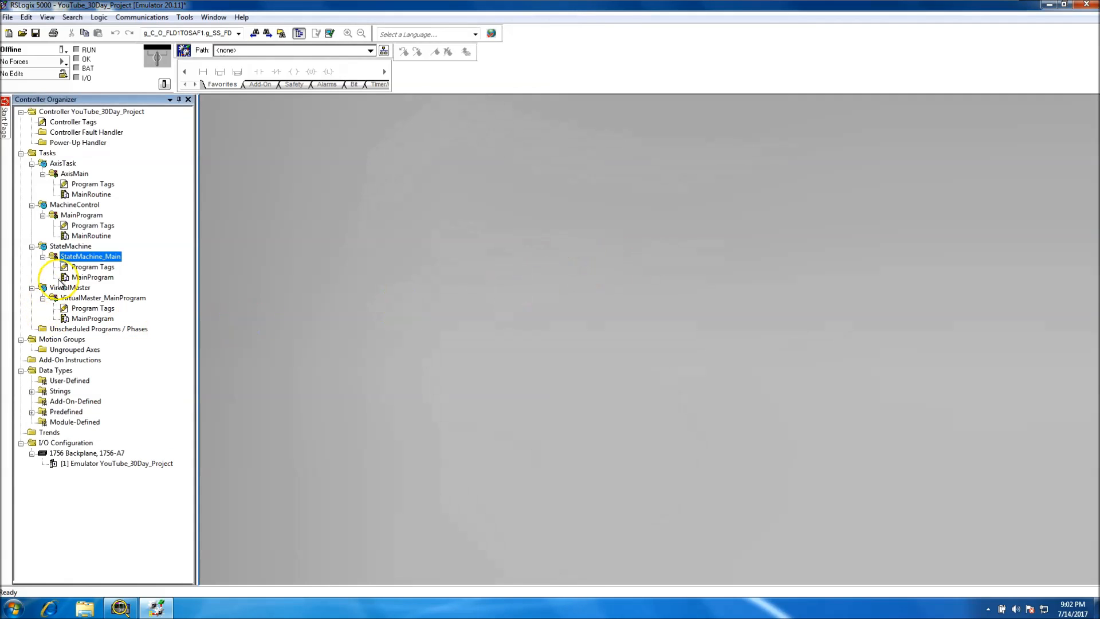
{"action": "left_click", "coordinate": [80, 277]}
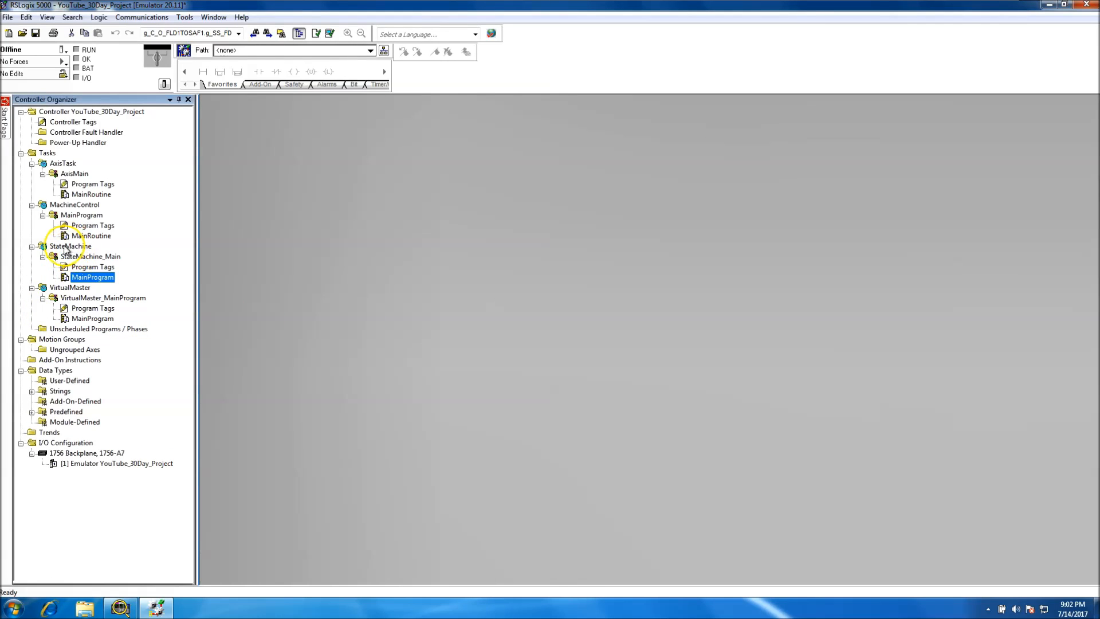
Collapse the VirtualMaster, StateMachine, MachineControl and AxisTask tasks in the project tree
{"action": "left_click", "coordinate": [32, 287]}
{"action": "left_click", "coordinate": [31, 246]}
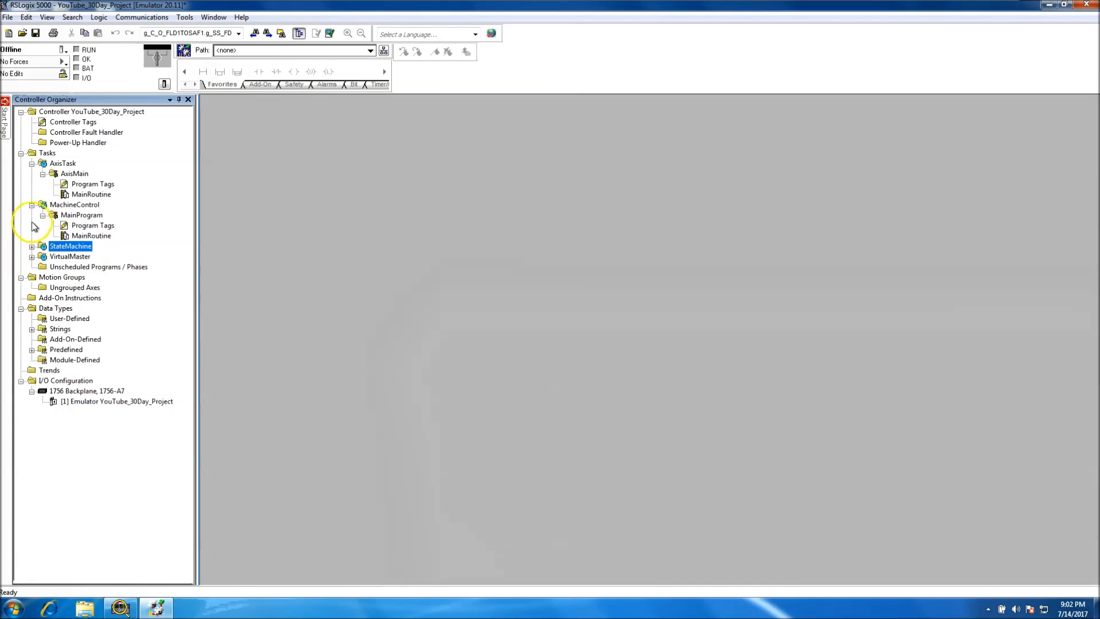
{"action": "left_click", "coordinate": [32, 204]}
{"action": "left_click", "coordinate": [31, 163]}
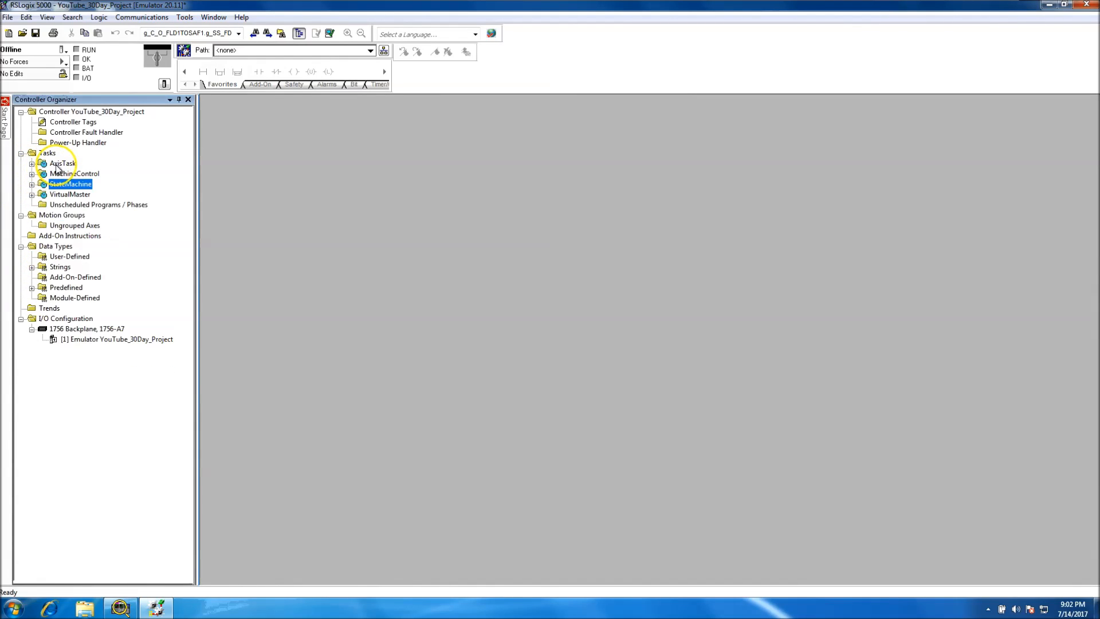
Rename the AxisTask task as AxisTask_75ms
{"action": "right_click", "coordinate": [57, 164]}
{"action": "left_click", "coordinate": [91, 315]}
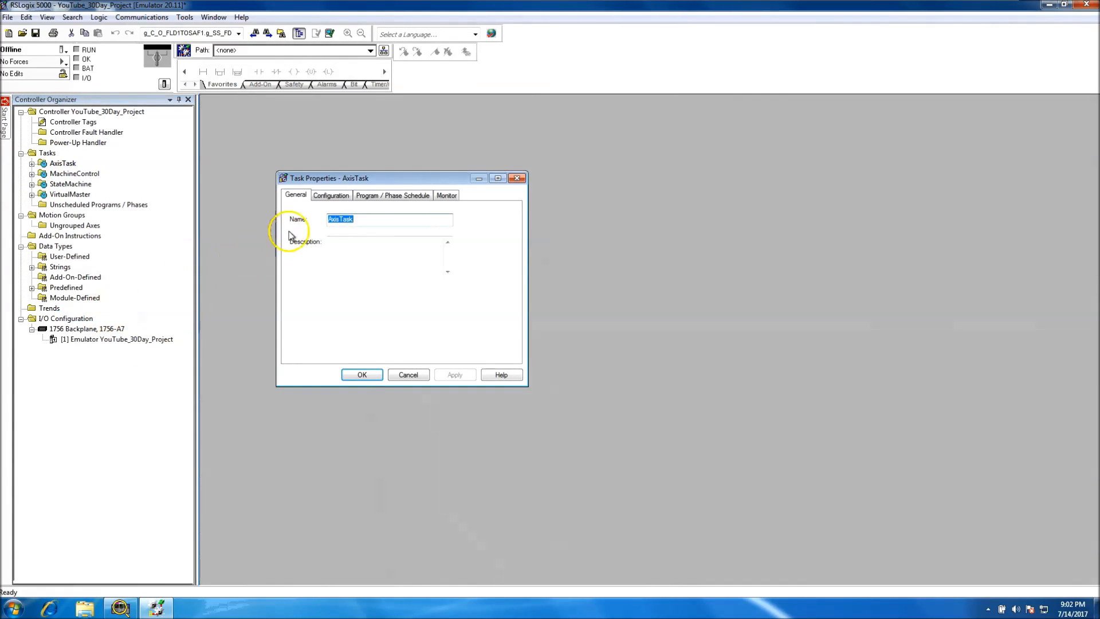
{"action": "left_click", "coordinate": [357, 223]}
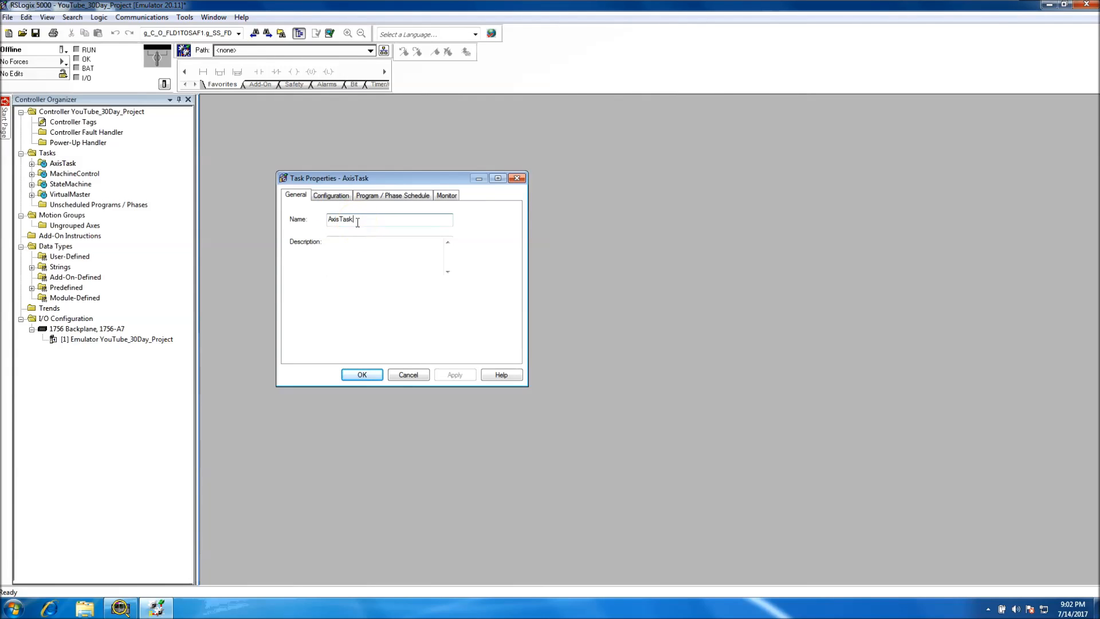
{"action": "type", "text": "_75ms"}
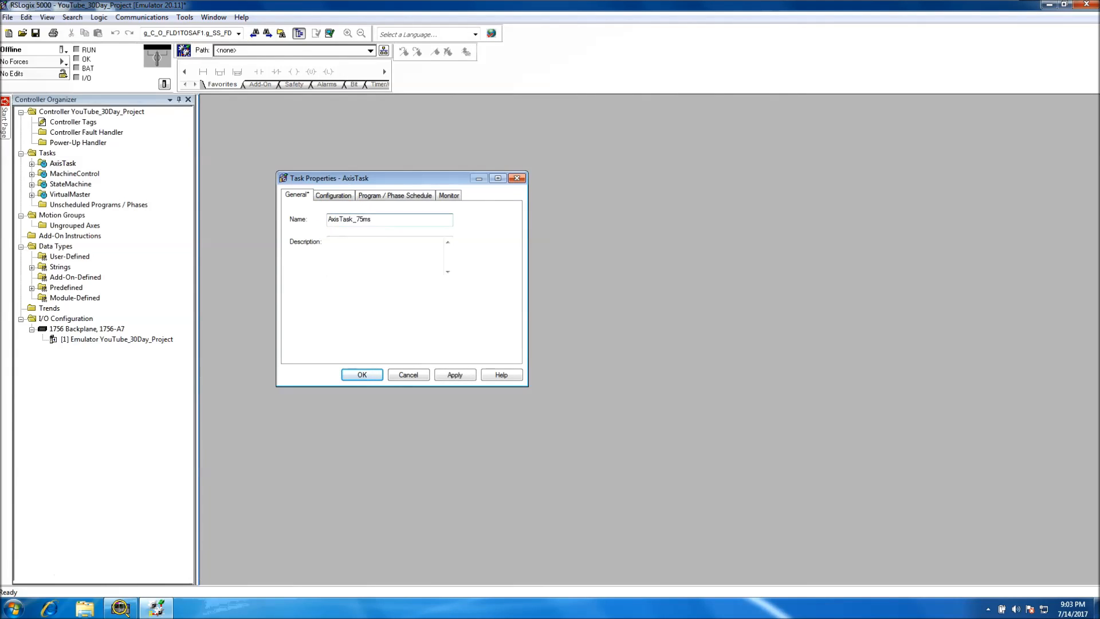
{"action": "left_click", "coordinate": [451, 376]}
{"action": "left_click", "coordinate": [362, 375]}
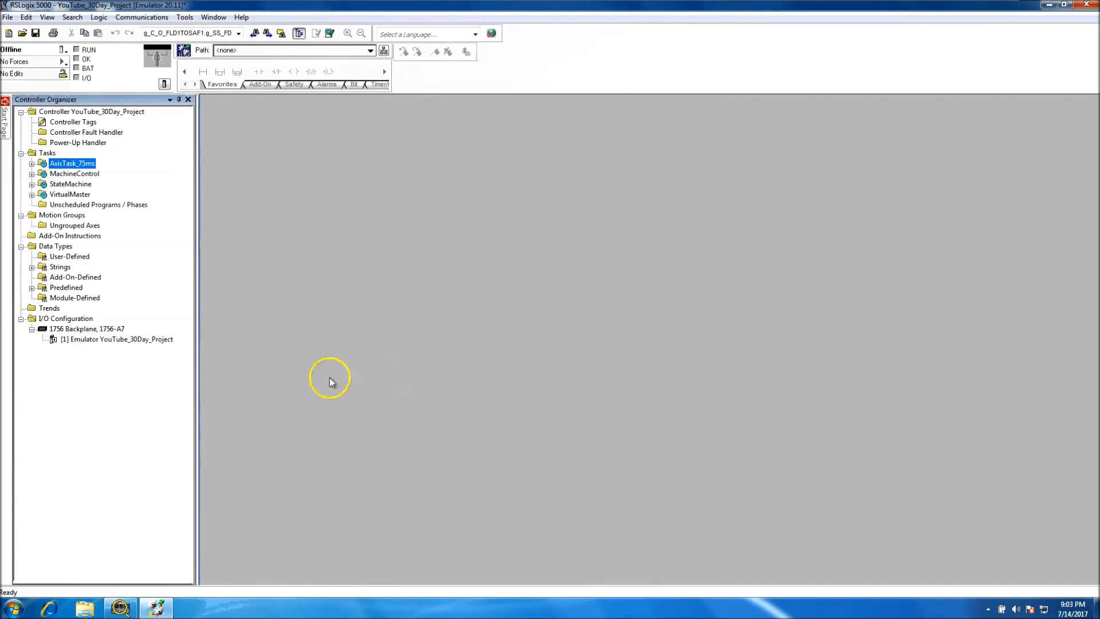
Check the MachineControl task's period and rename the task as MachineControl_47ms
{"action": "right_click", "coordinate": [74, 174]}
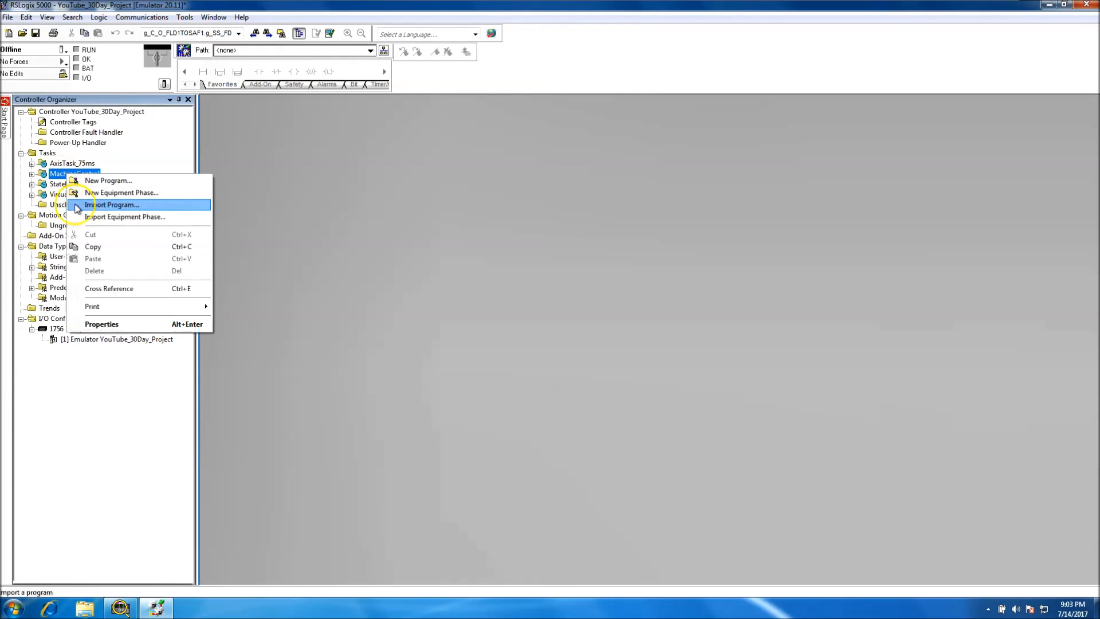
{"action": "left_click", "coordinate": [101, 323]}
{"action": "left_click", "coordinate": [343, 208]}
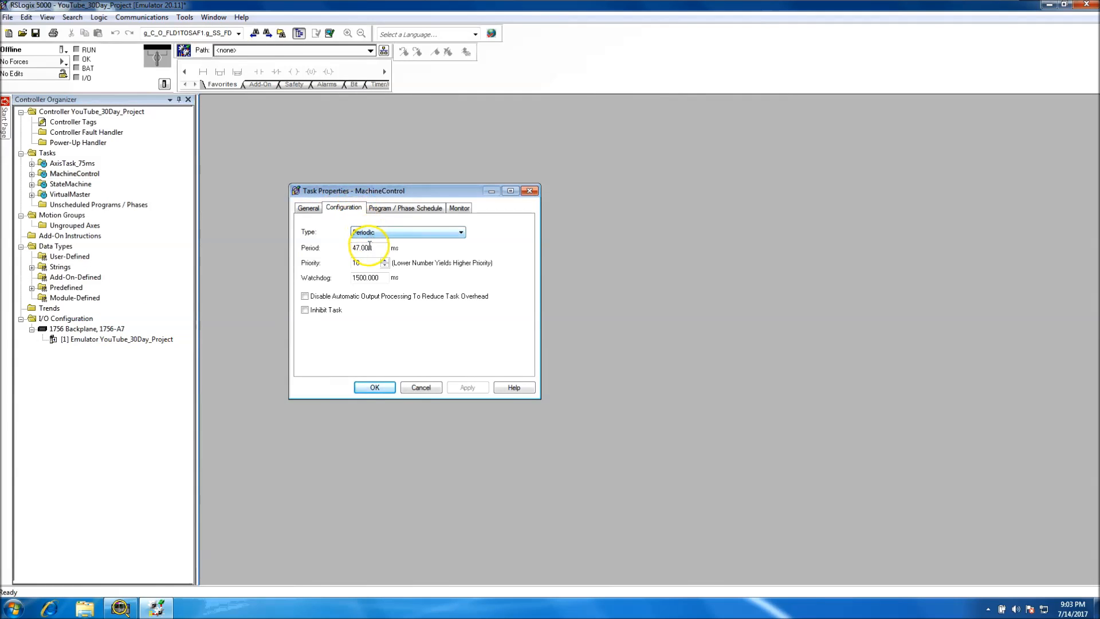
{"action": "left_click", "coordinate": [308, 208]}
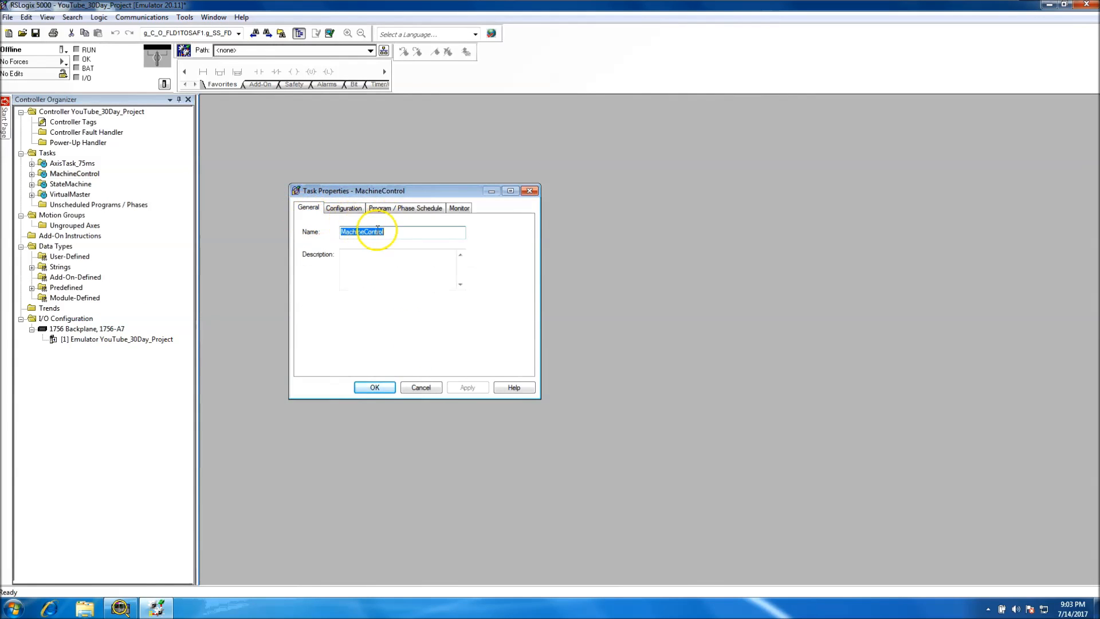
{"action": "left_click", "coordinate": [394, 231]}
{"action": "type", "text": "_47ms"}
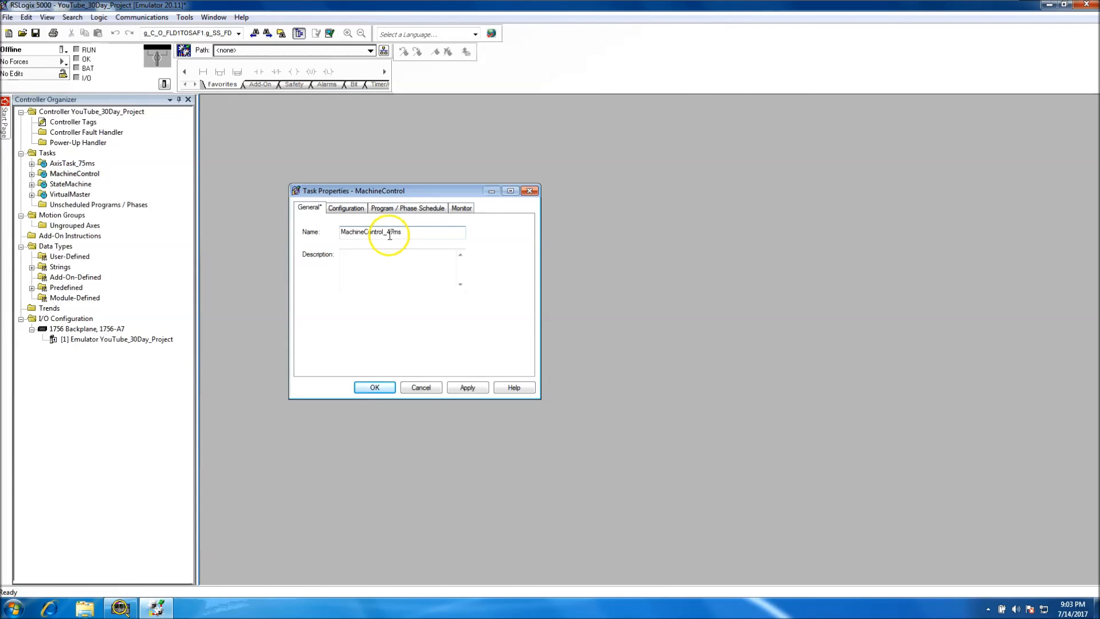
{"action": "left_click", "coordinate": [467, 387]}
{"action": "left_click", "coordinate": [374, 387]}
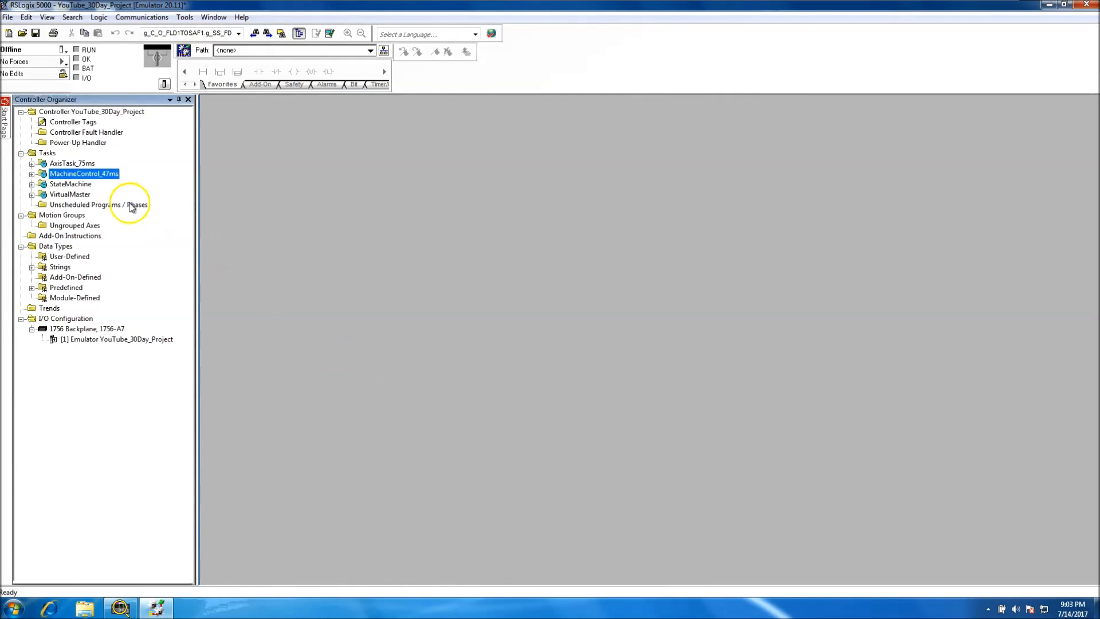
{"action": "left_click", "coordinate": [80, 183]}
{"action": "right_click", "coordinate": [84, 184]}
{"action": "left_click", "coordinate": [103, 193]}
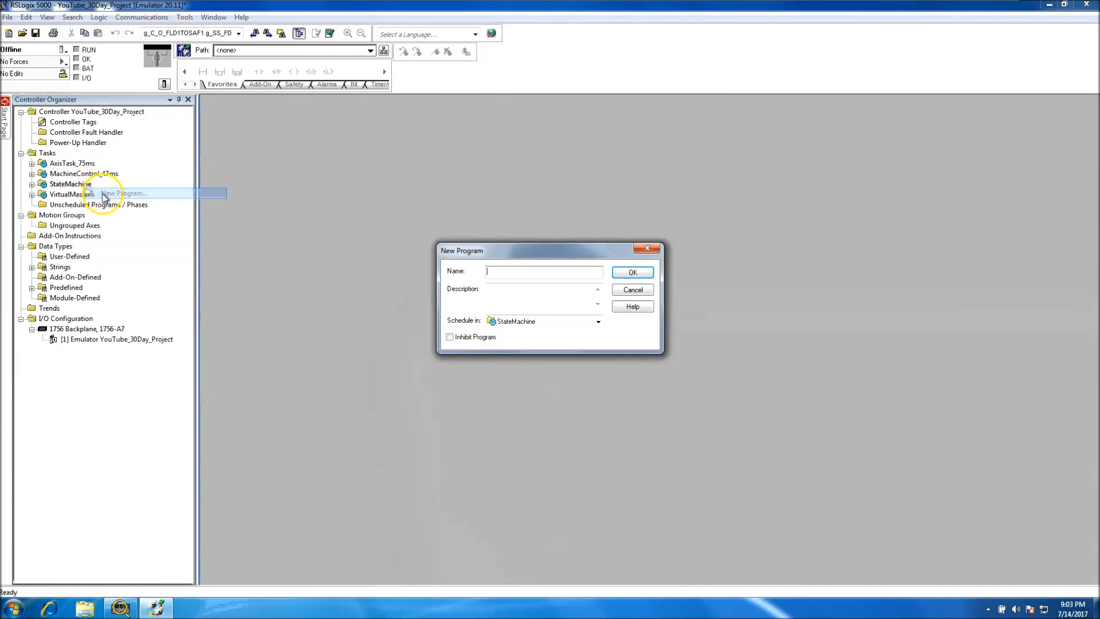
{"action": "left_click", "coordinate": [651, 297]}
Check the StateMachine task's period and rename the task as StateMachine_80ms
{"action": "right_click", "coordinate": [72, 183]}
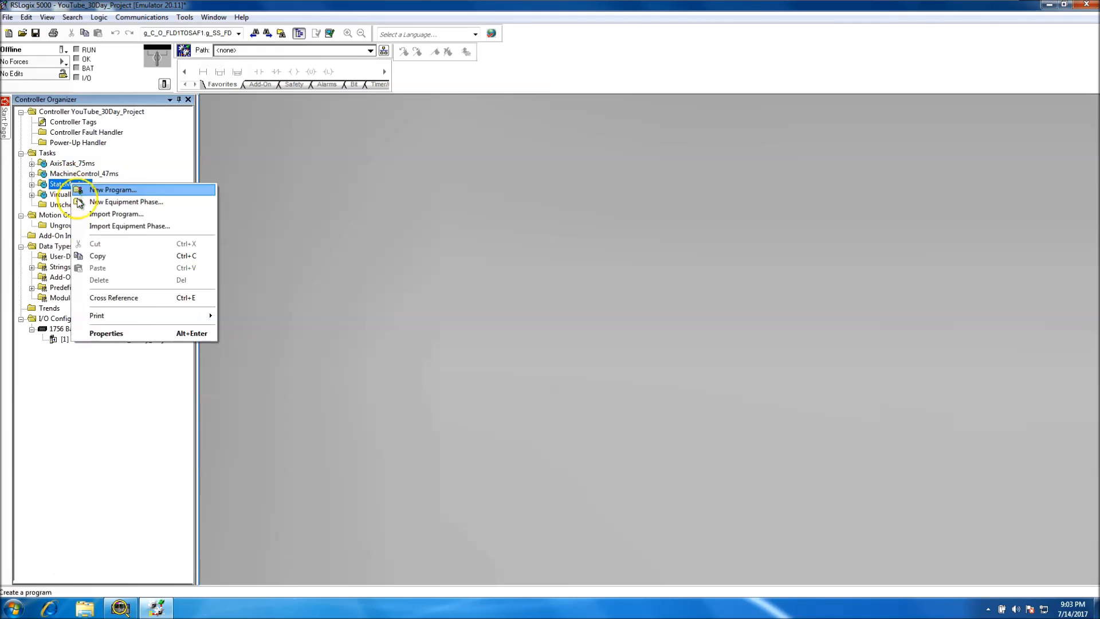
{"action": "left_click", "coordinate": [130, 334]}
{"action": "left_click", "coordinate": [355, 220]}
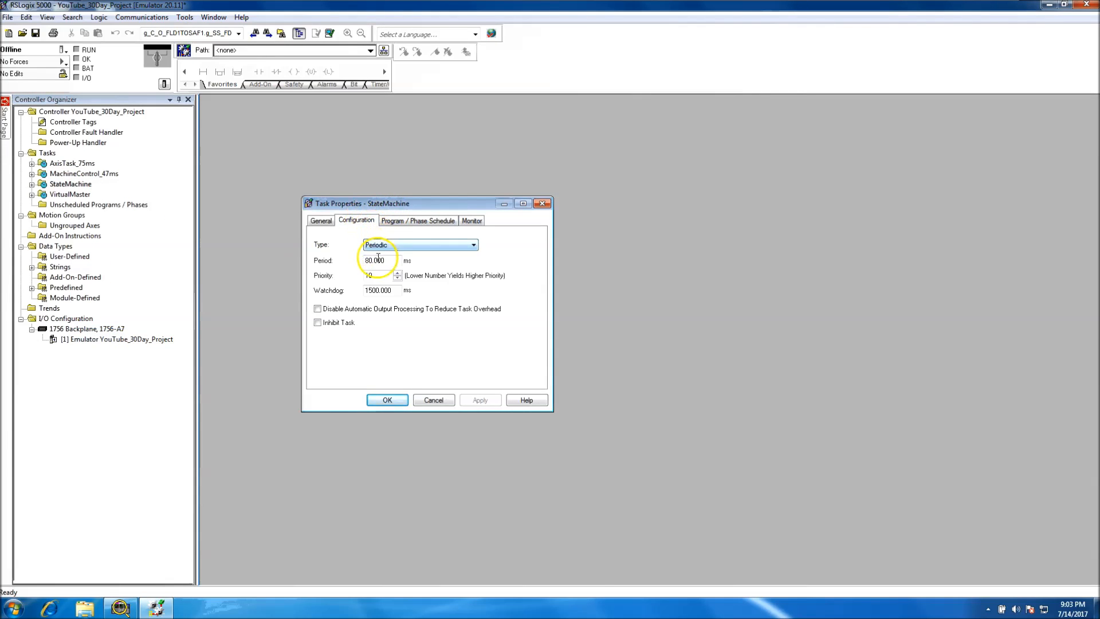
{"action": "left_click", "coordinate": [320, 220]}
{"action": "left_click", "coordinate": [399, 243]}
{"action": "type", "text": "_80m"}
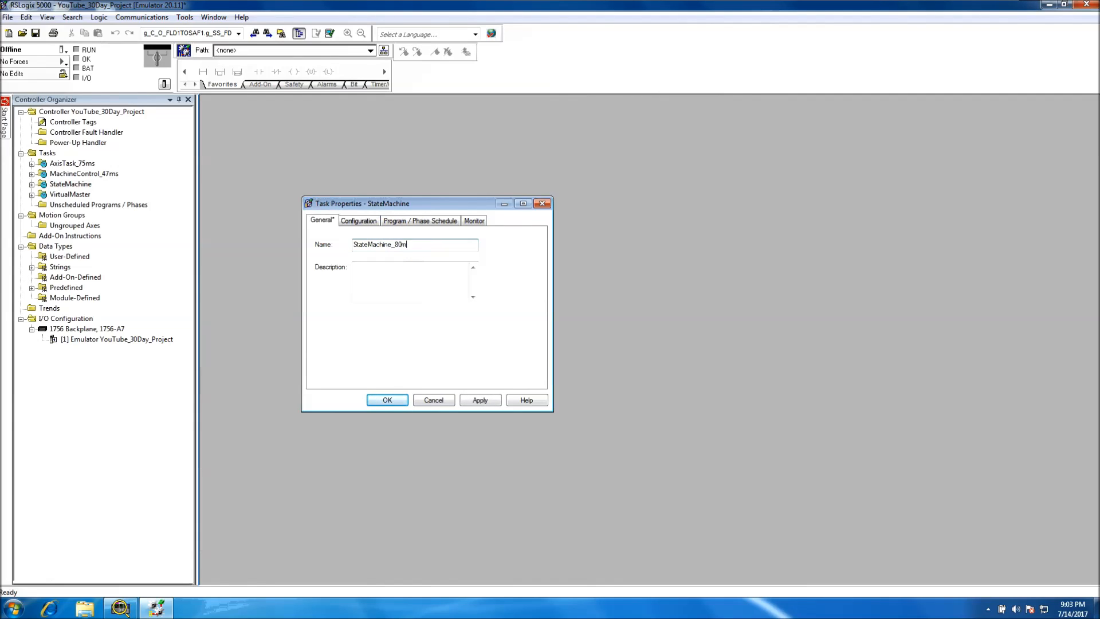
{"action": "left_click", "coordinate": [475, 399]}
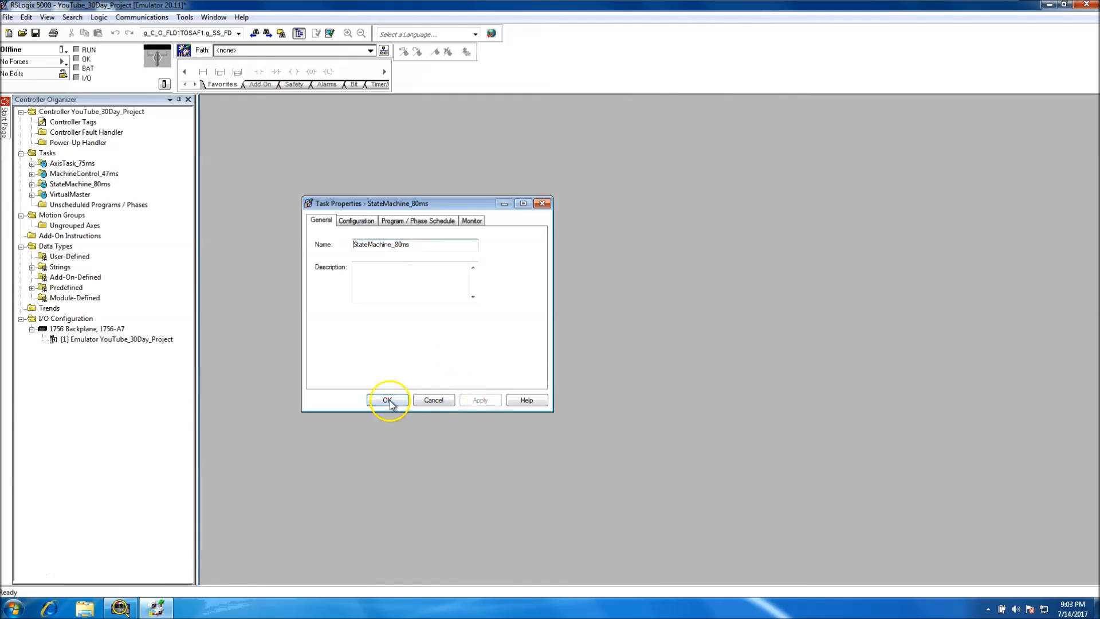
{"action": "left_click", "coordinate": [387, 400]}
Check the VirtualMaster task's period and rename the task as VirtualMaster_50ms
{"action": "right_click", "coordinate": [79, 195]}
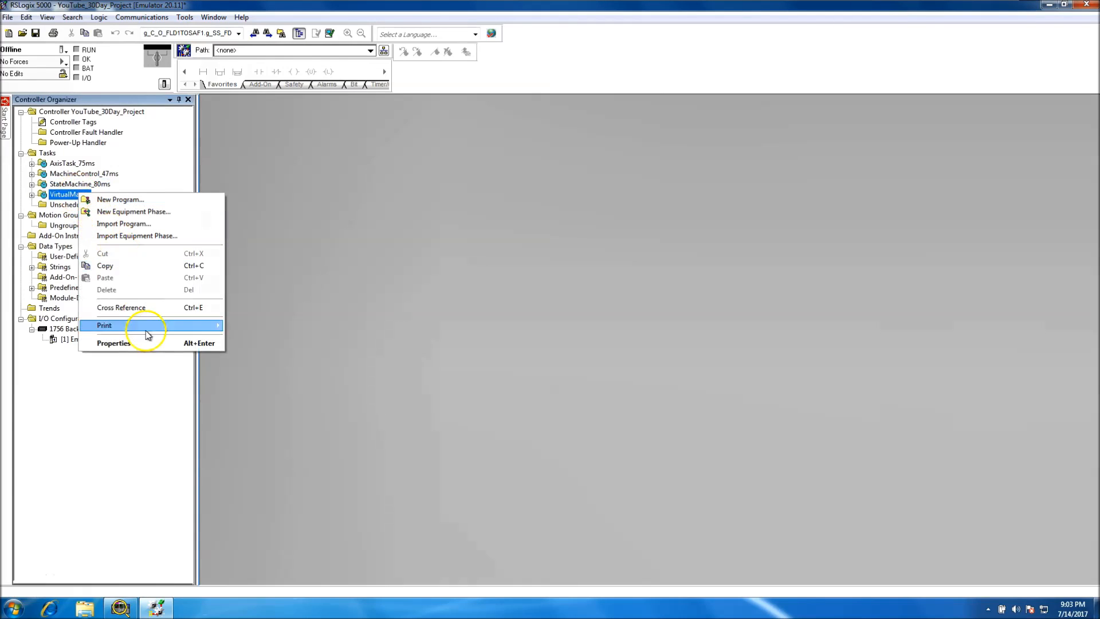
{"action": "left_click", "coordinate": [141, 344]}
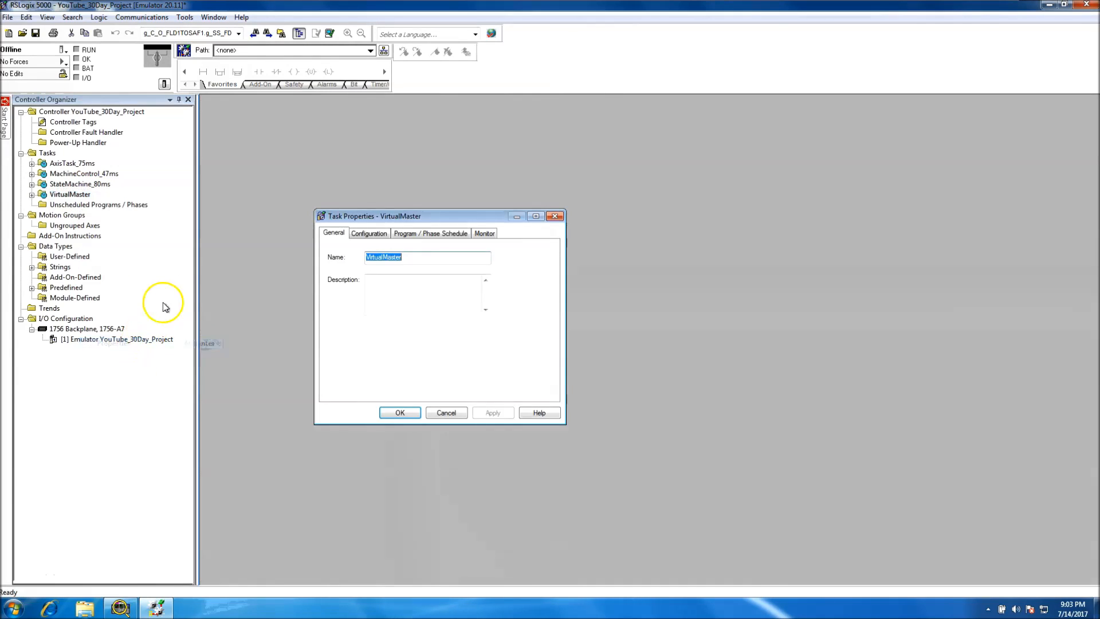
{"action": "left_click", "coordinate": [370, 238]}
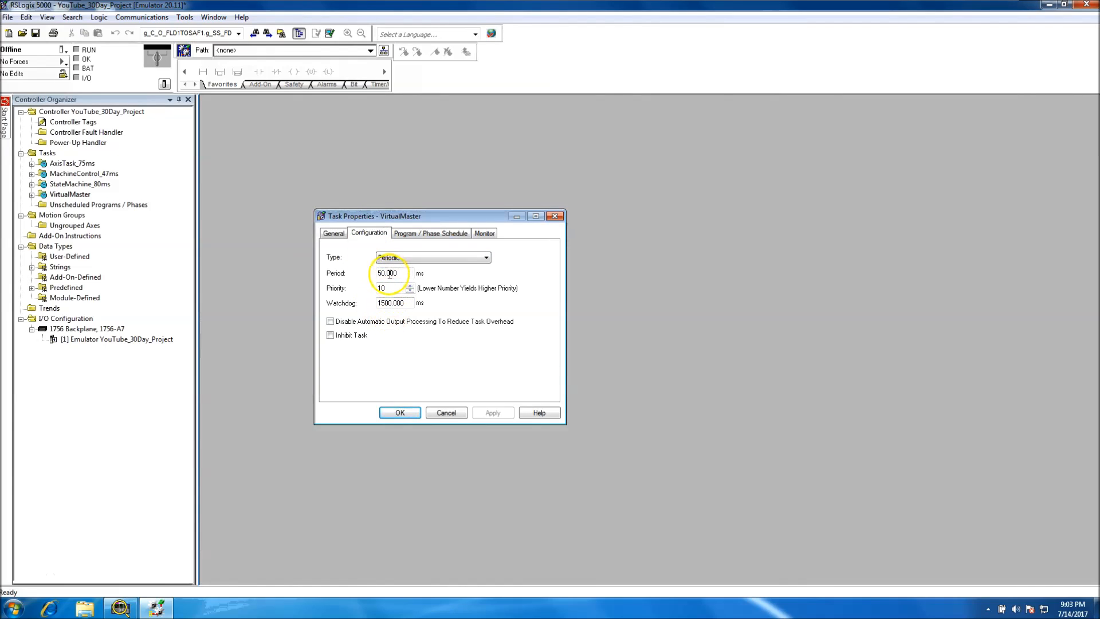
{"action": "left_click", "coordinate": [340, 235]}
{"action": "left_click", "coordinate": [412, 257]}
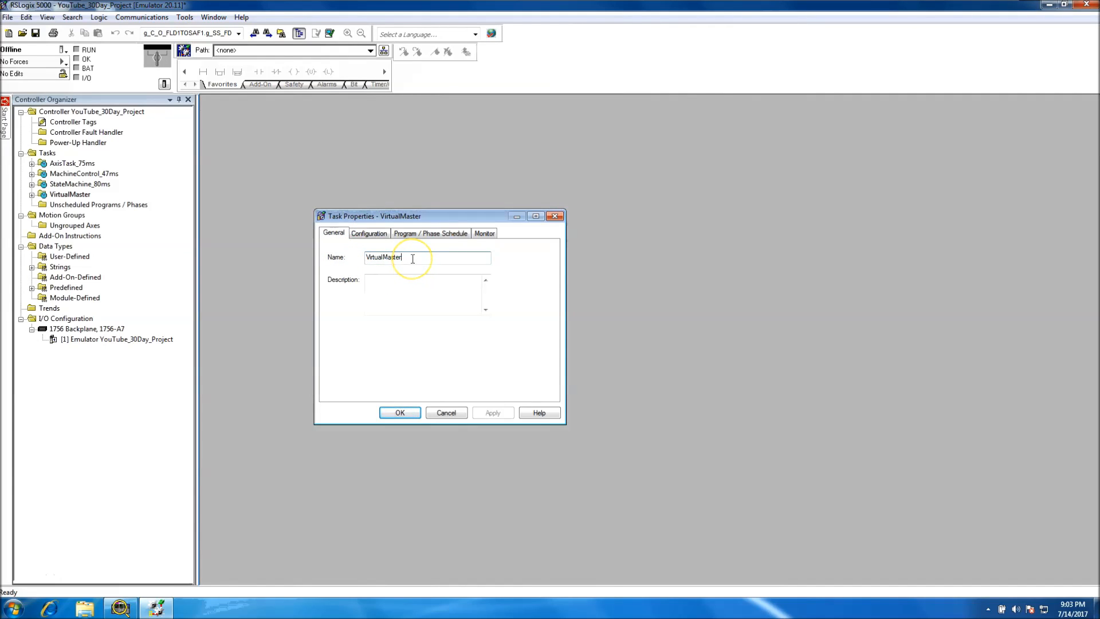
{"action": "type", "text": "_50m"}
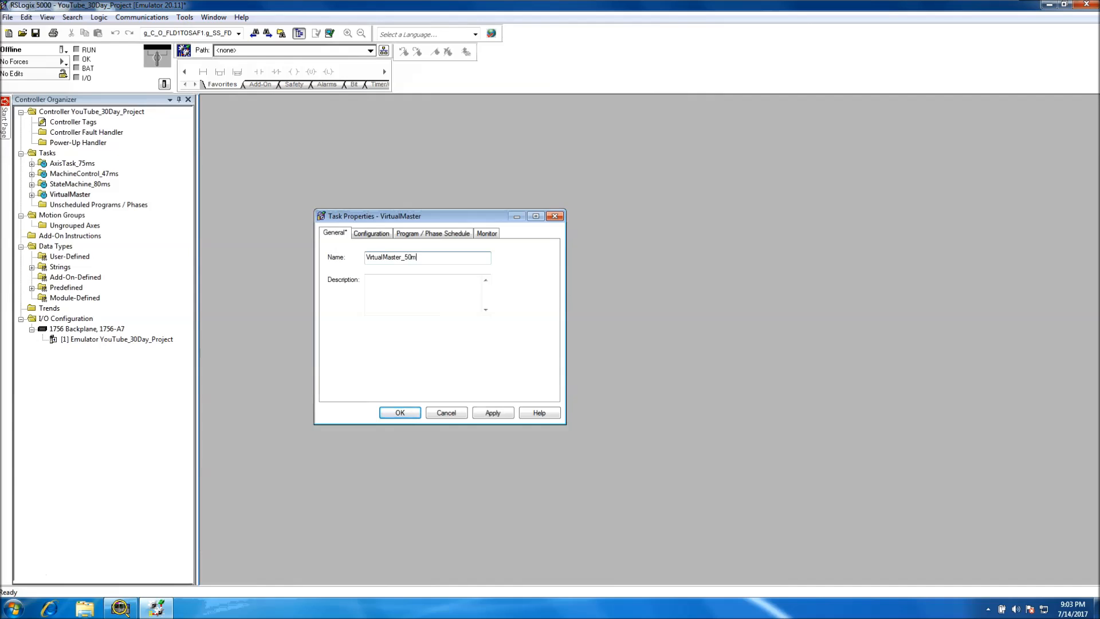
{"action": "left_click", "coordinate": [481, 411]}
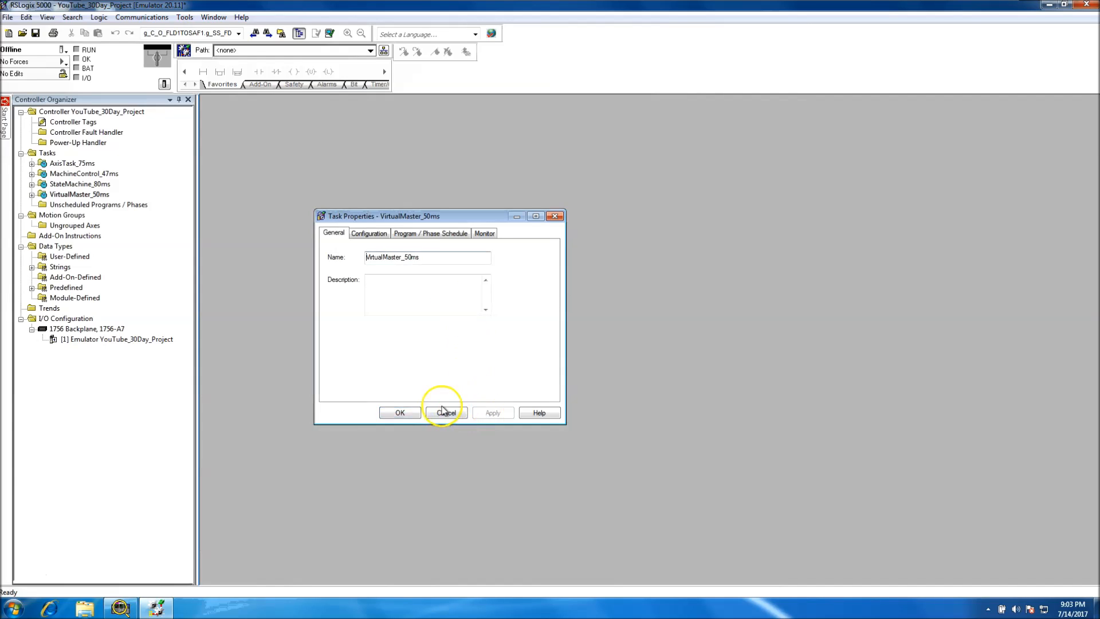
{"action": "left_click", "coordinate": [414, 414]}
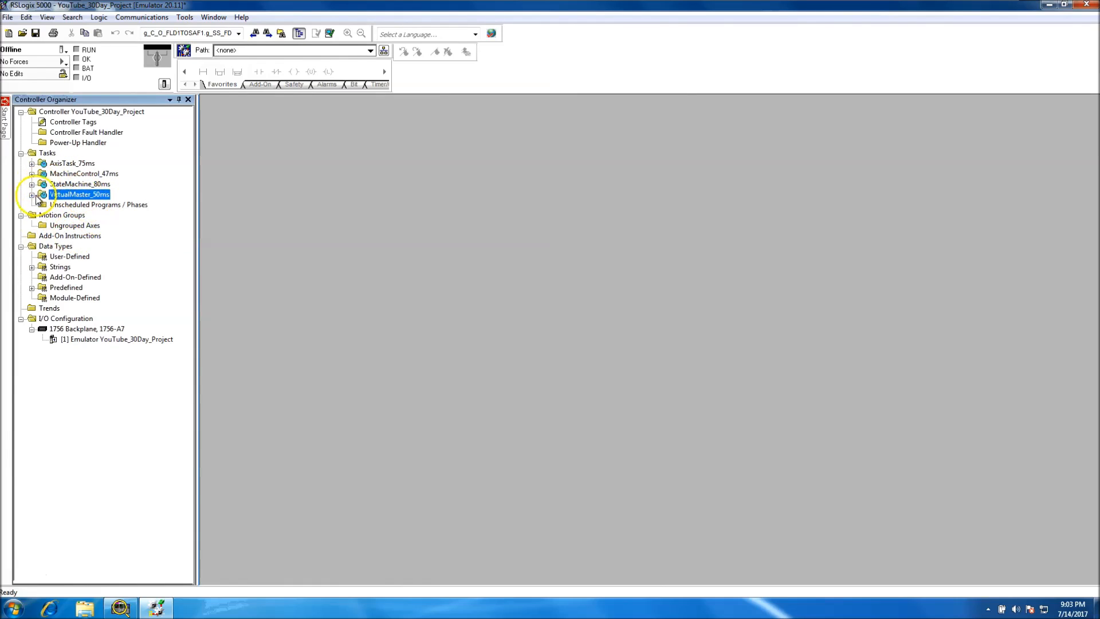
Expand all four tasks in the project tree to review their programs and routines
{"action": "left_click", "coordinate": [32, 163]}
{"action": "left_click", "coordinate": [32, 204]}
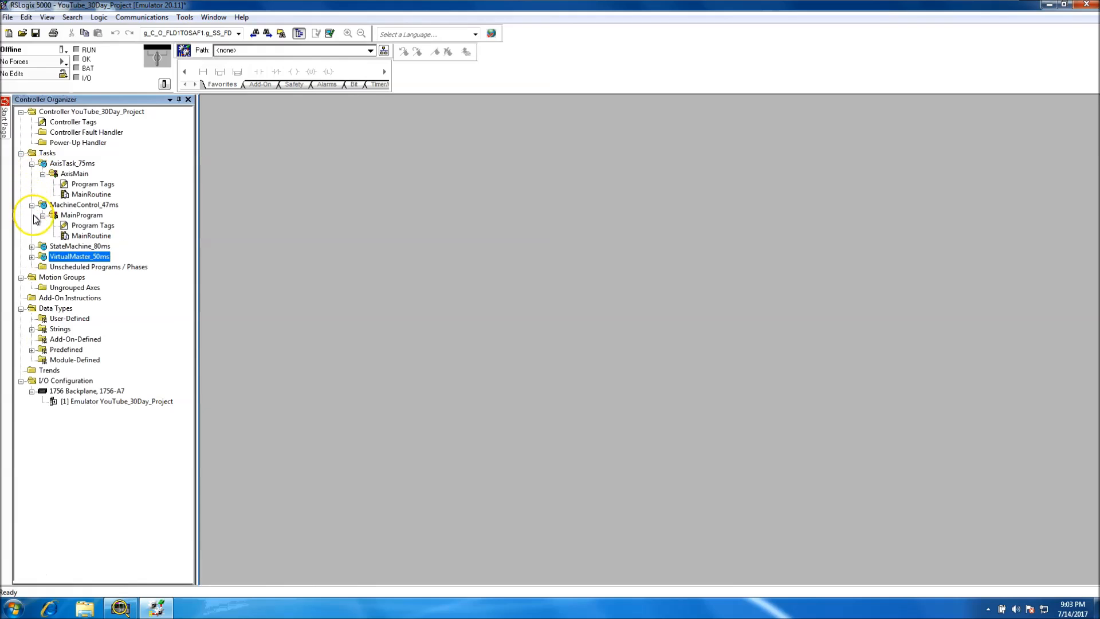
{"action": "left_click", "coordinate": [32, 246]}
{"action": "left_click", "coordinate": [32, 287]}
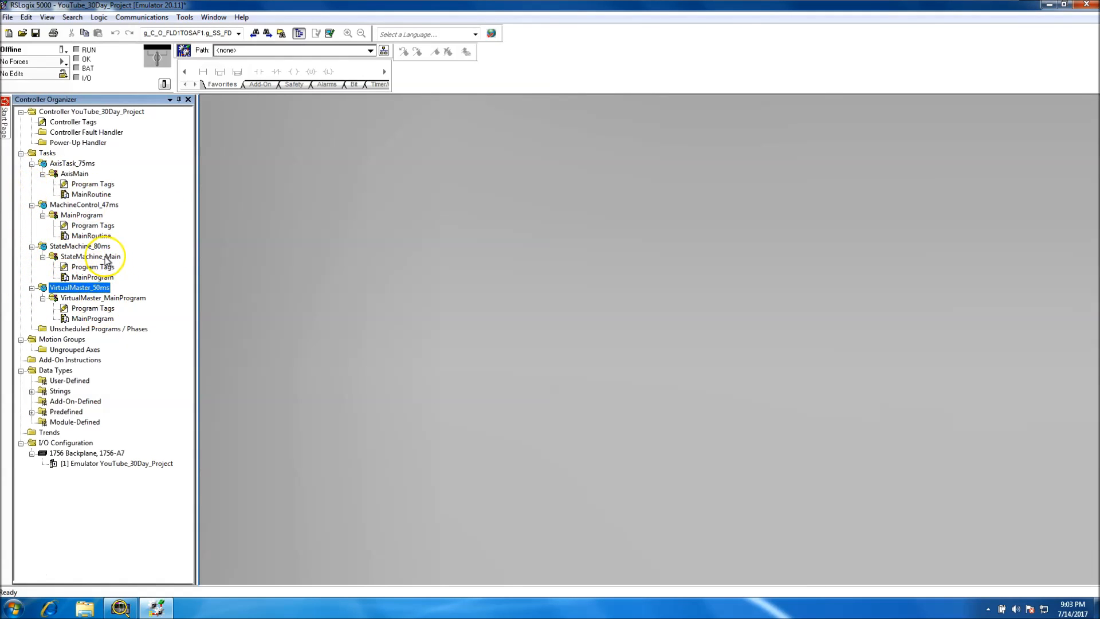
Enable time synchronization in the controller's date and time properties and apply the change
{"action": "left_click", "coordinate": [164, 84]}
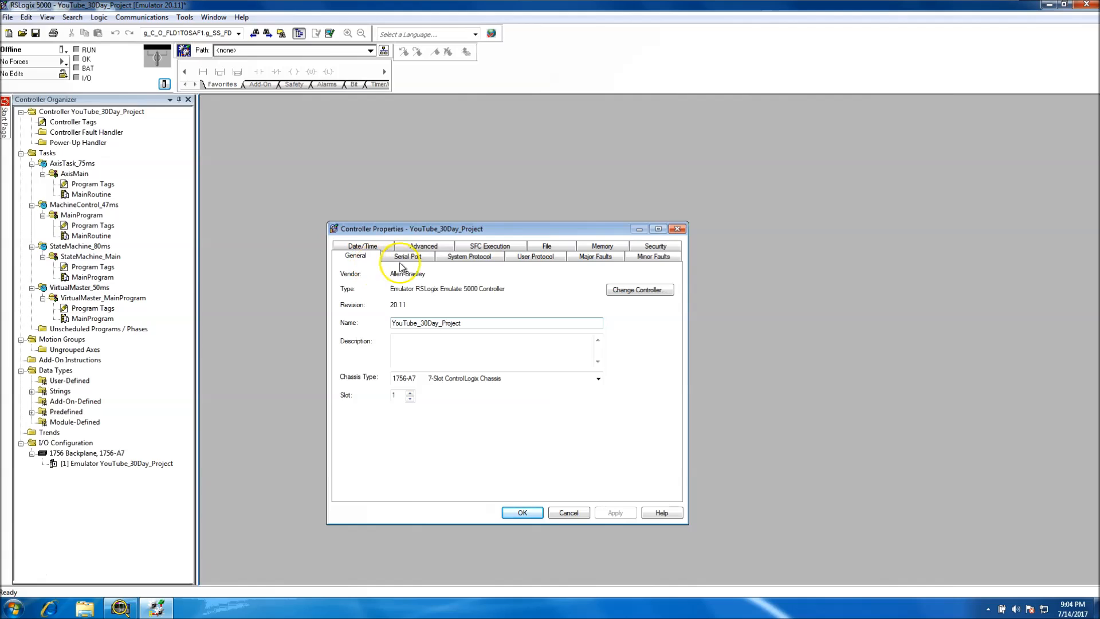
{"action": "left_click", "coordinate": [367, 248]}
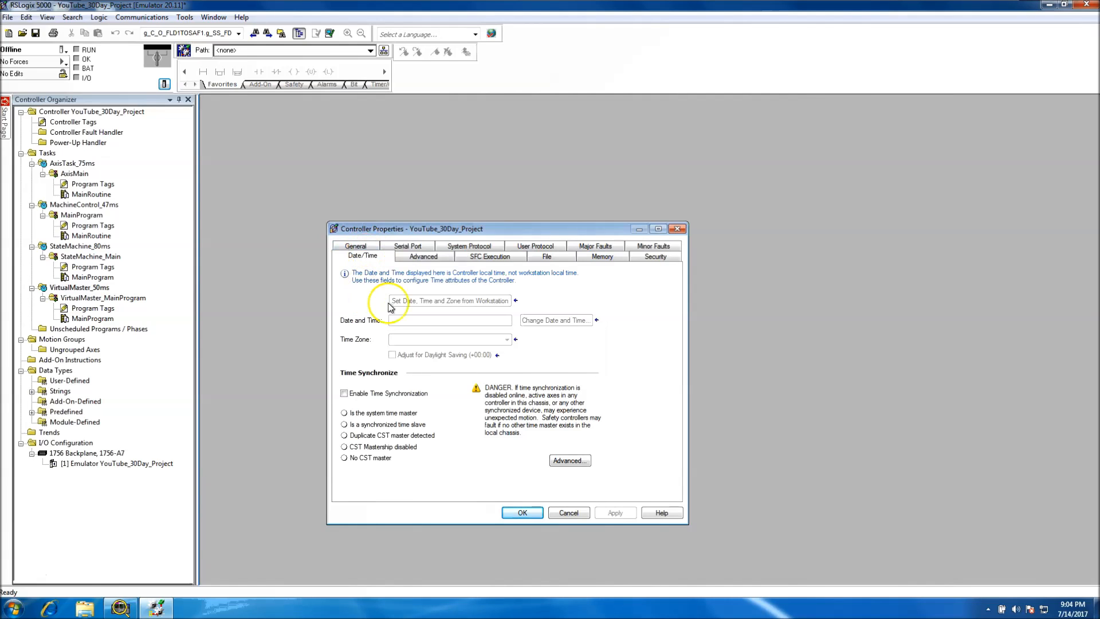
{"action": "left_click", "coordinate": [344, 394]}
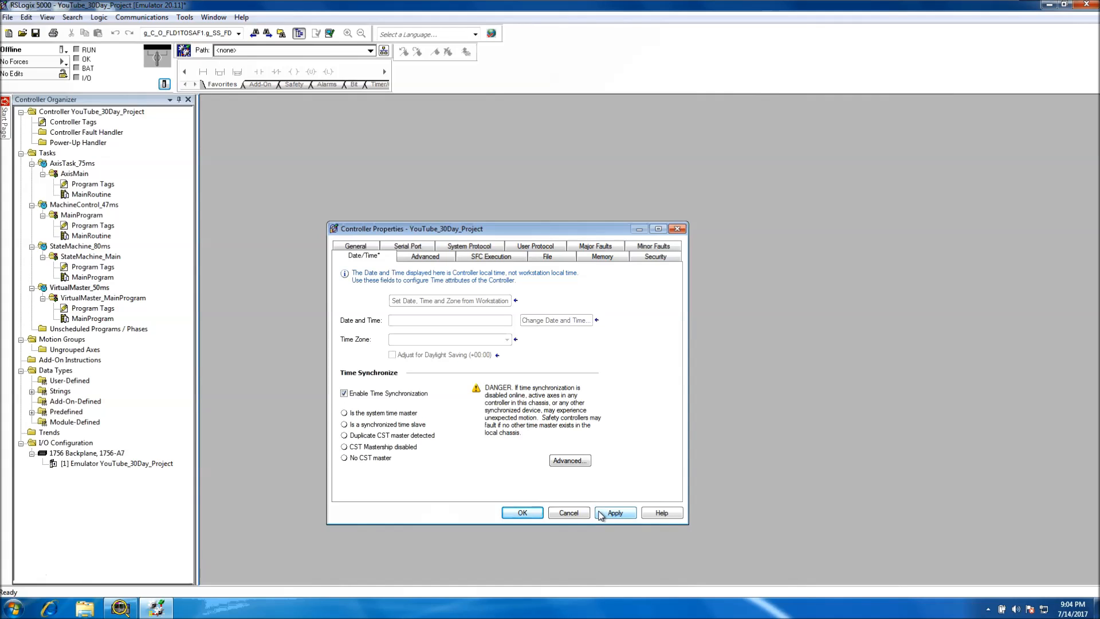
{"action": "left_click", "coordinate": [607, 513]}
{"action": "left_click", "coordinate": [521, 512]}
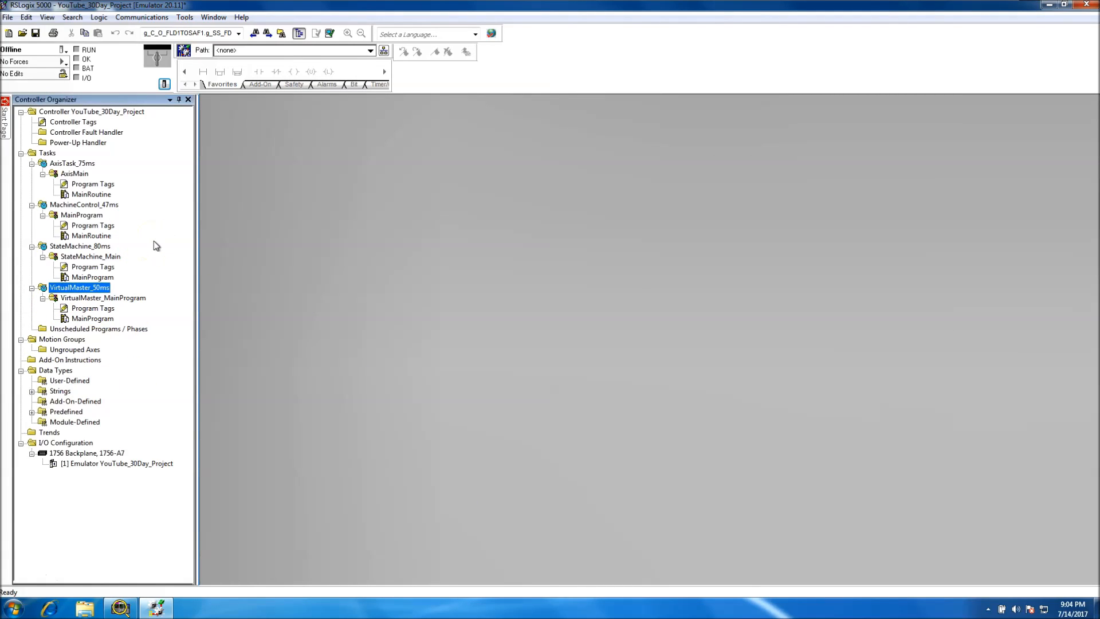
Reopen the controller properties, review the time synchronization settings and close them
{"action": "double_click", "coordinate": [86, 112]}
{"action": "left_click", "coordinate": [372, 257]}
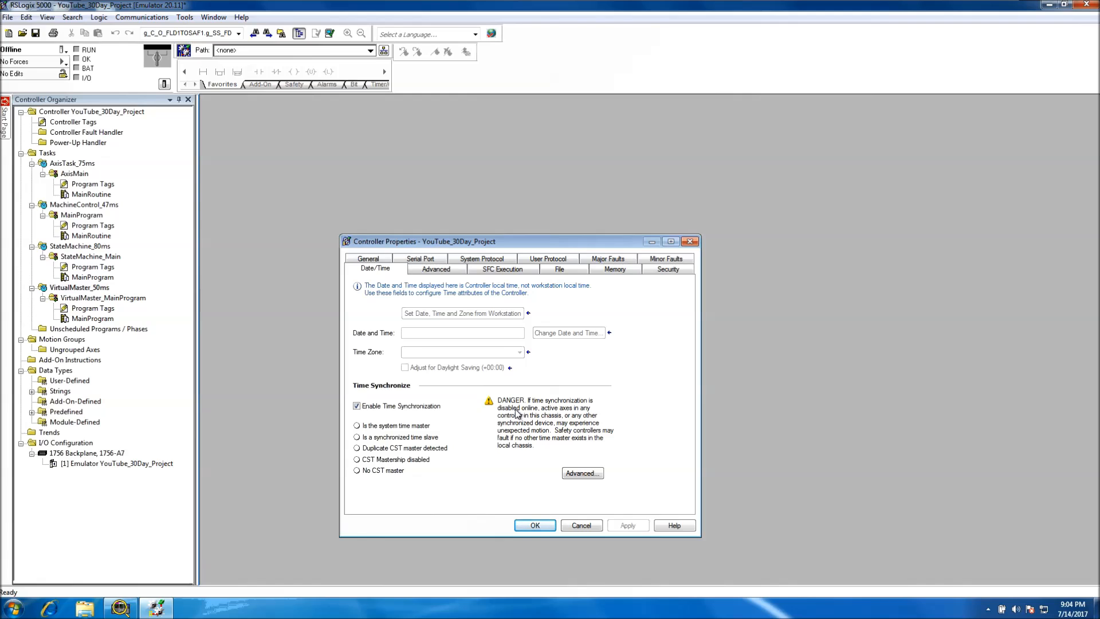
{"action": "left_click", "coordinate": [533, 525]}
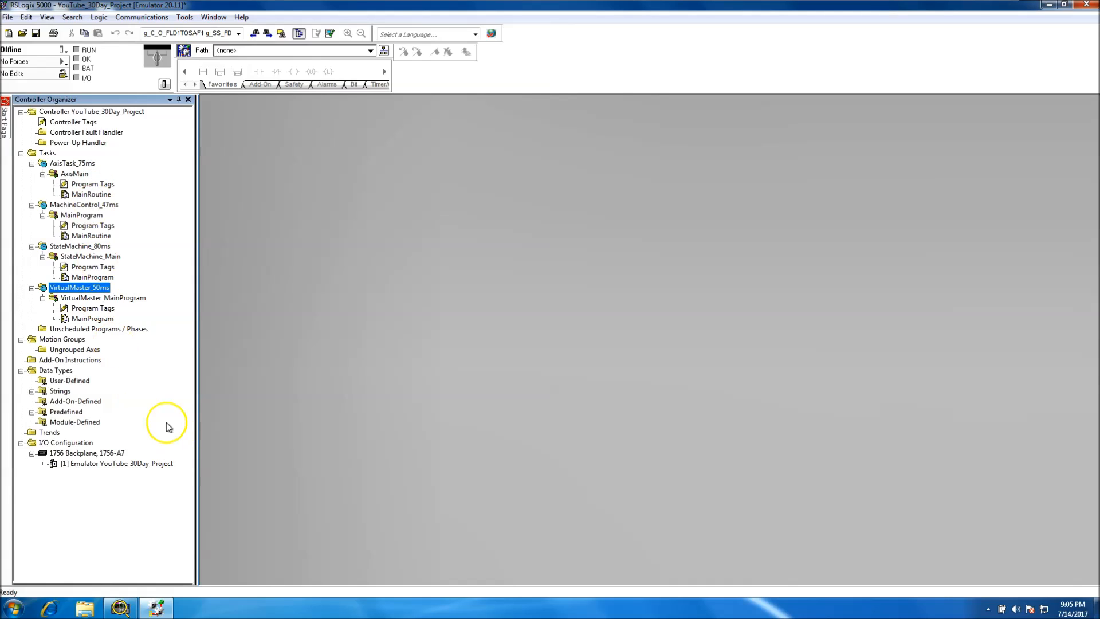
{"action": "left_click", "coordinate": [65, 339]}
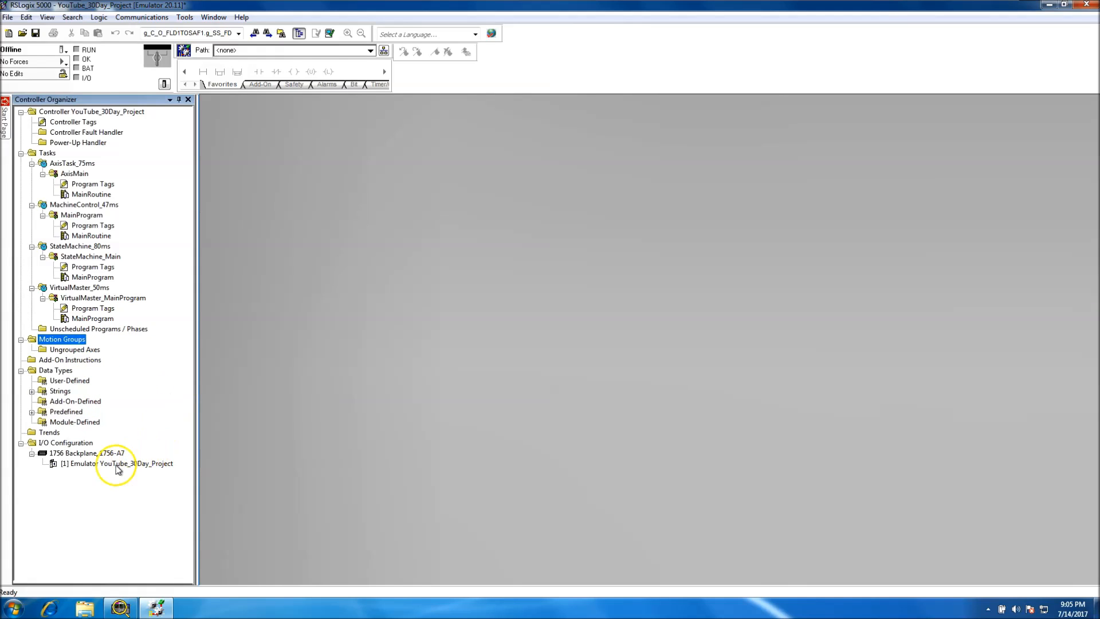
{"action": "left_click", "coordinate": [56, 383]}
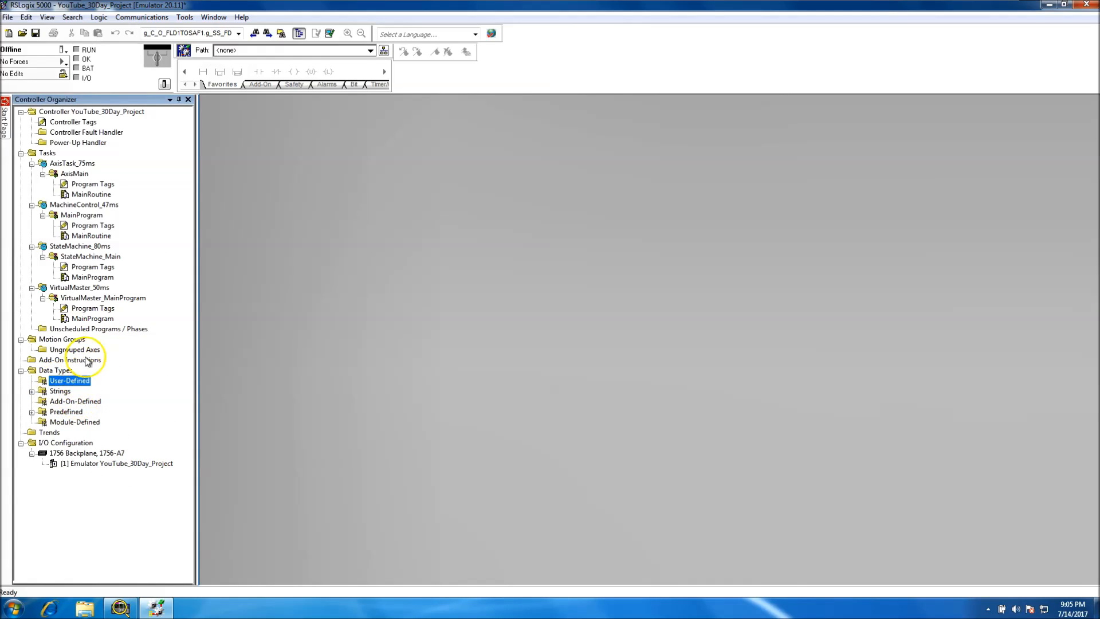